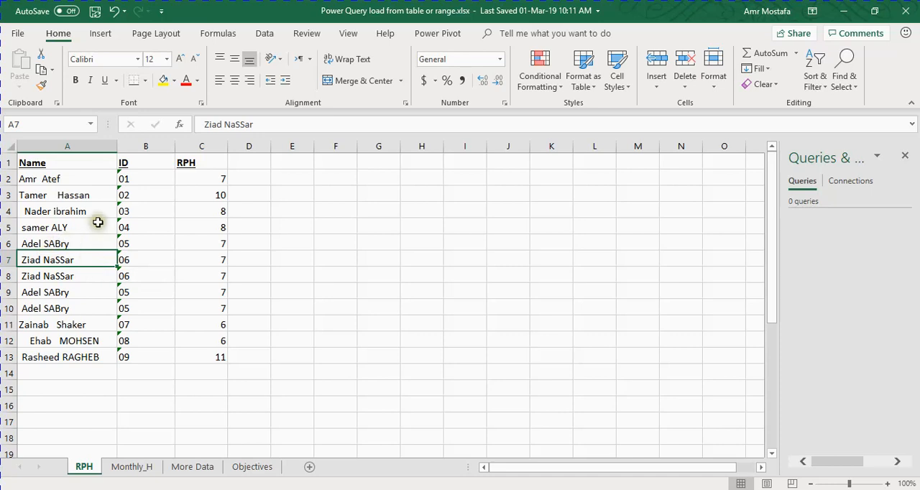
Convert the name, ID and RPH data in A1:C13 on the RPH sheet into a table with headers
left_click(80, 224)
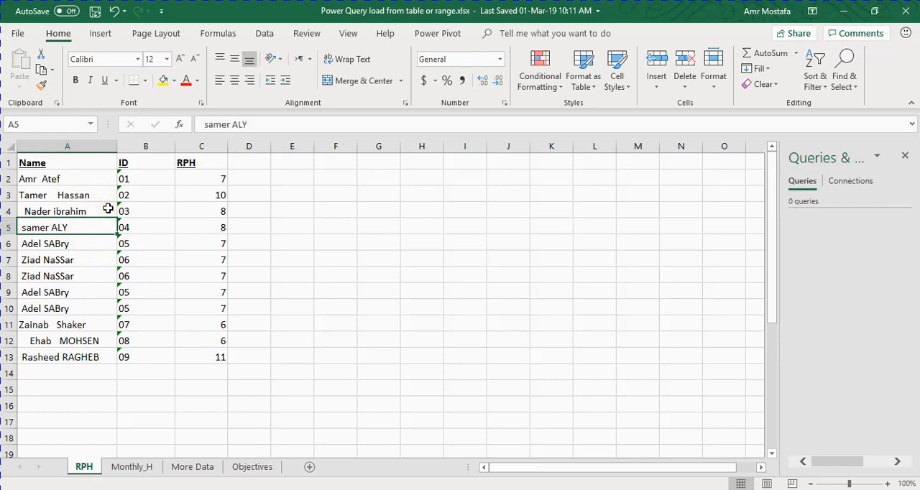
key("ctrl+t")
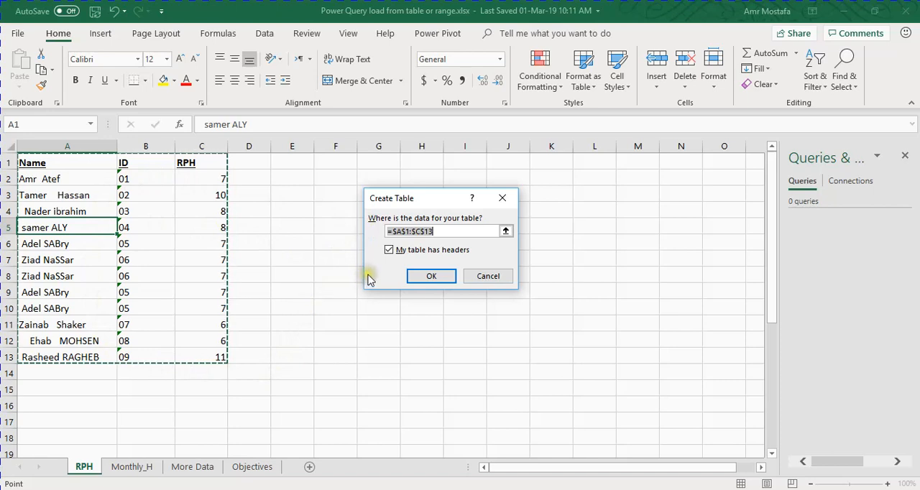
left_click(430, 277)
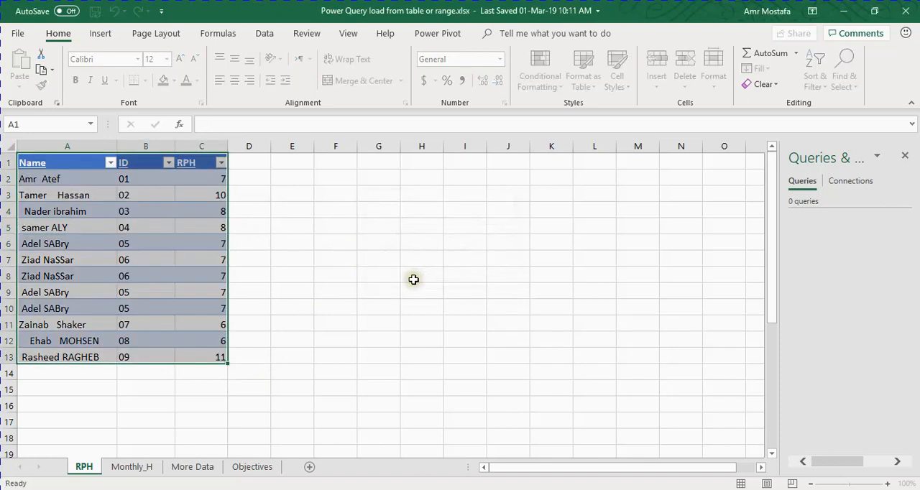
Name the new table RPH
left_click(97, 210)
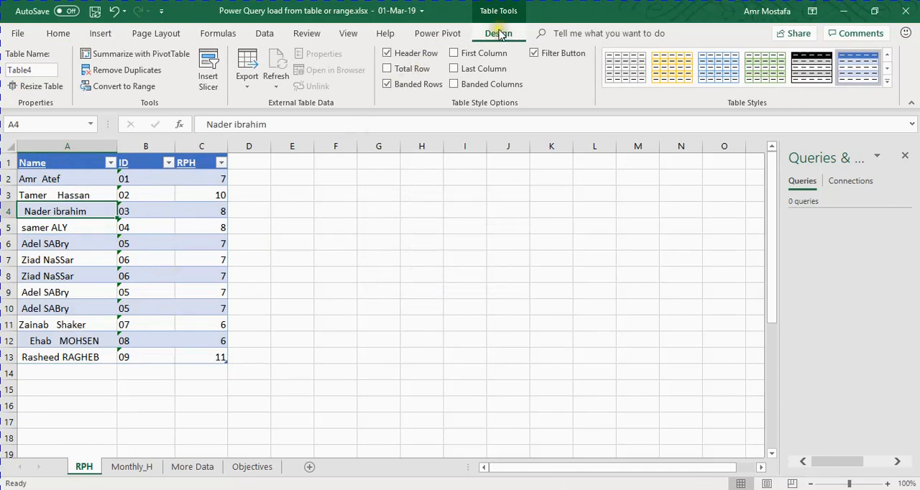
left_click(42, 71)
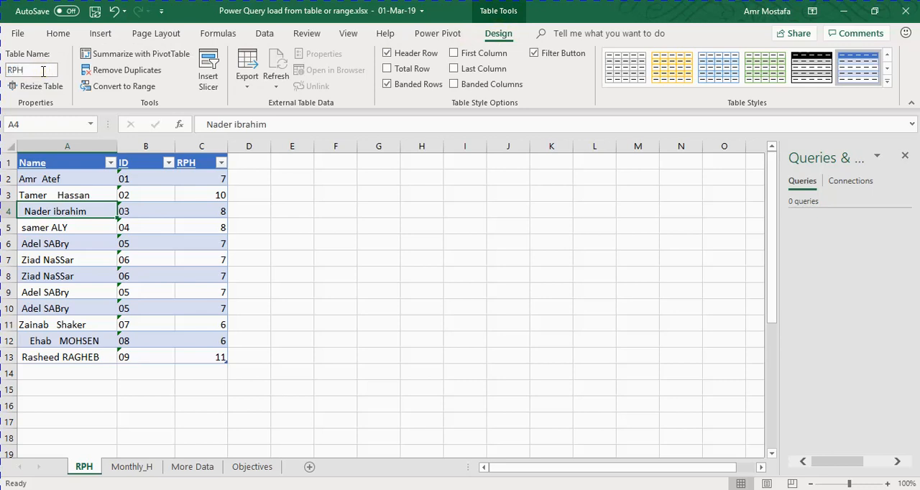
type("RPH")
Create a Power Query query from the RPH table and load its result to a new worksheet
left_click(77, 237)
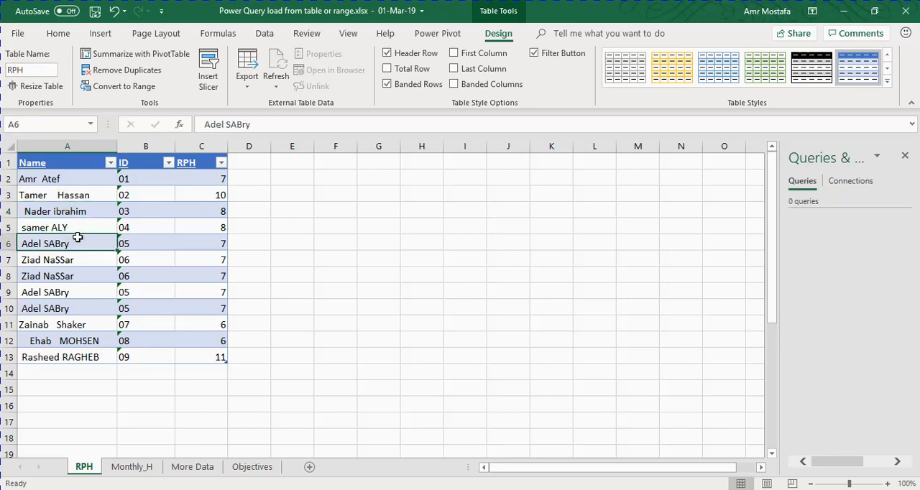
left_click(265, 34)
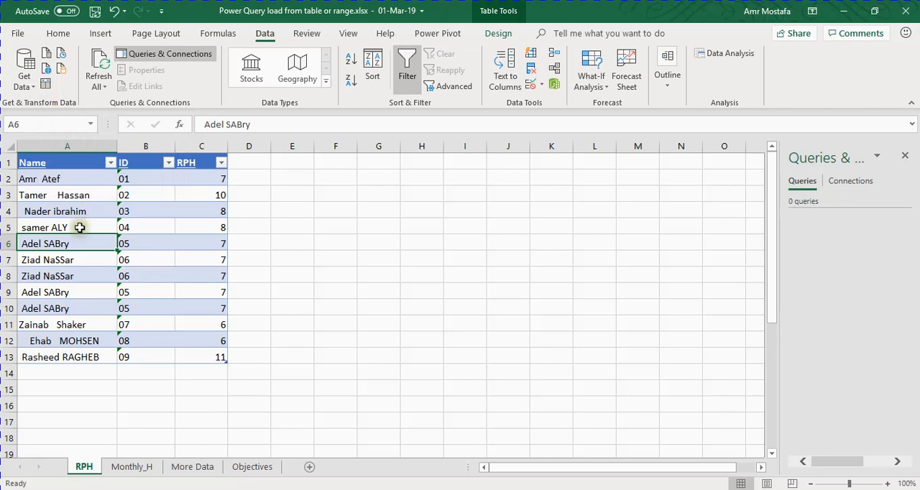
left_click(46, 85)
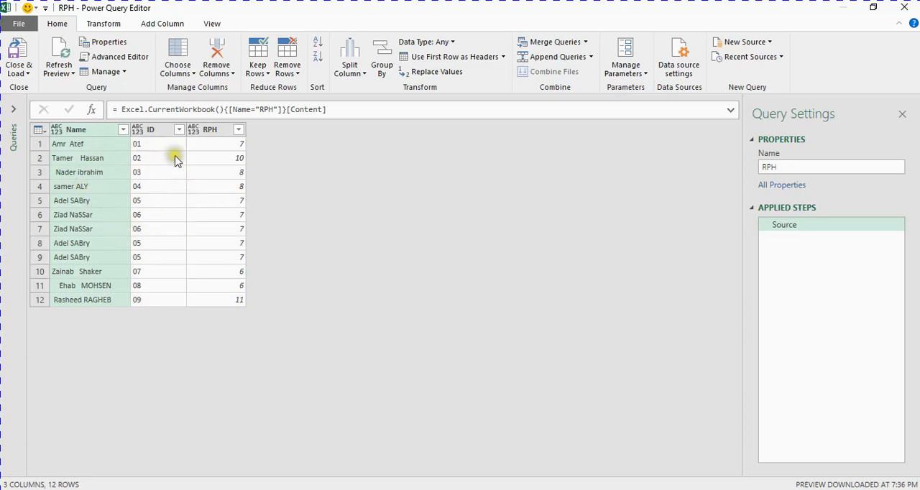
left_click(16, 57)
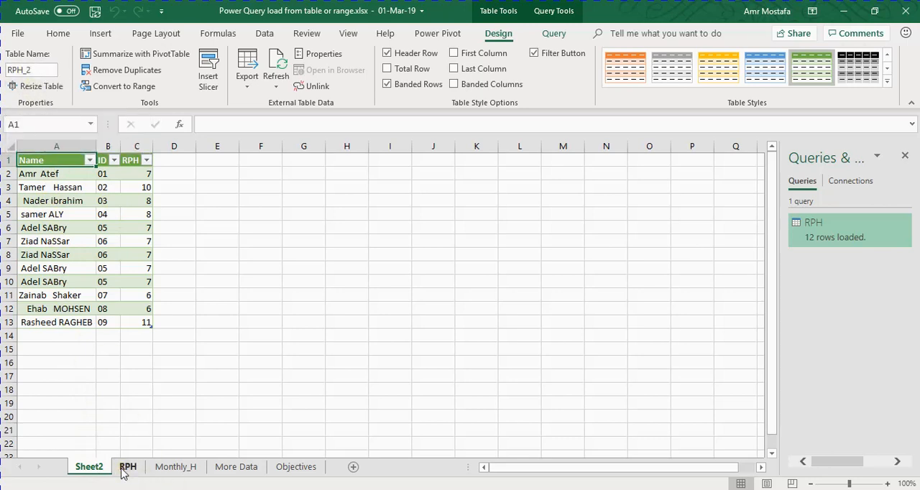
Rename the loaded RPH output table to RPH_Out and give its worksheet the same name
left_click(44, 70)
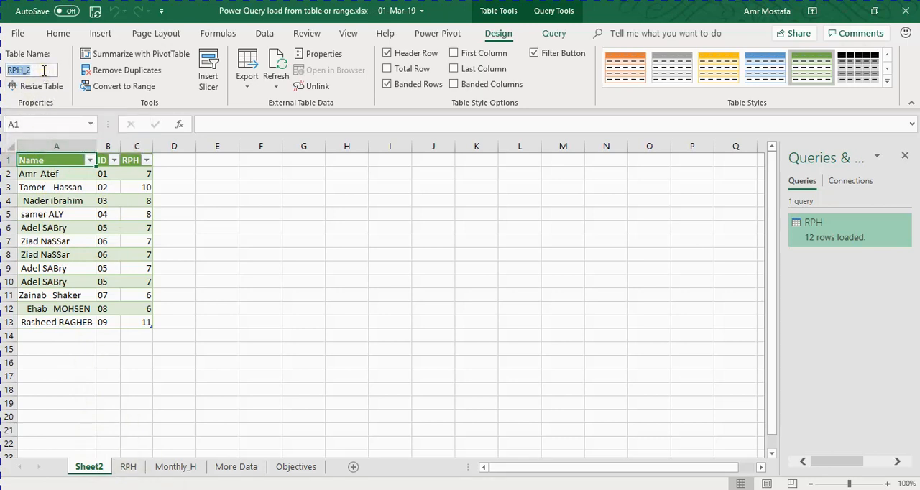
left_click(42, 70)
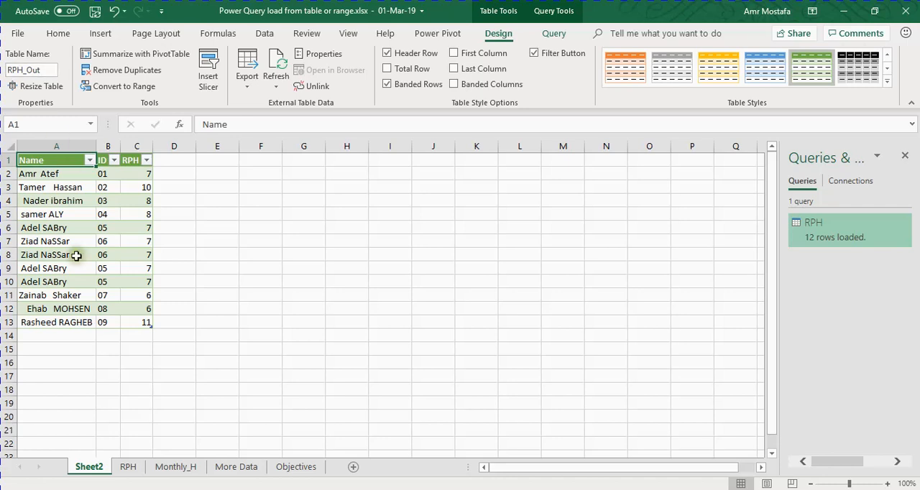
double_click(23, 69)
right_click(24, 69)
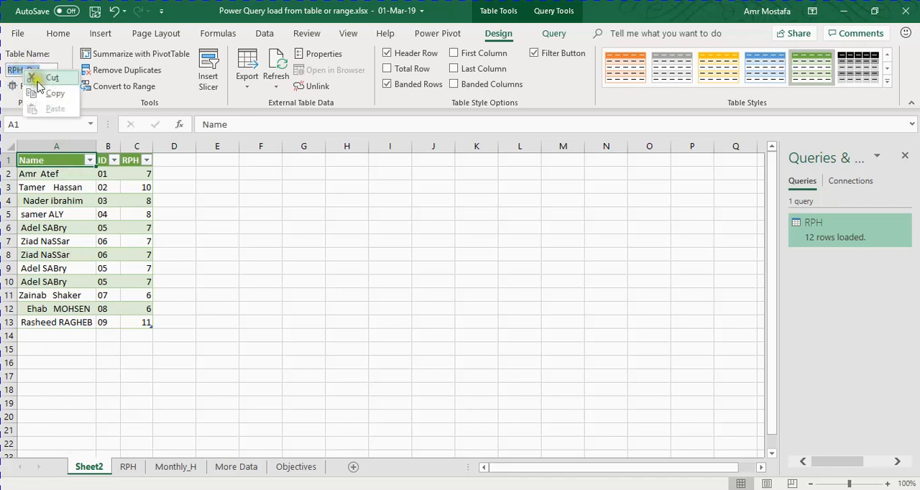
left_click(55, 93)
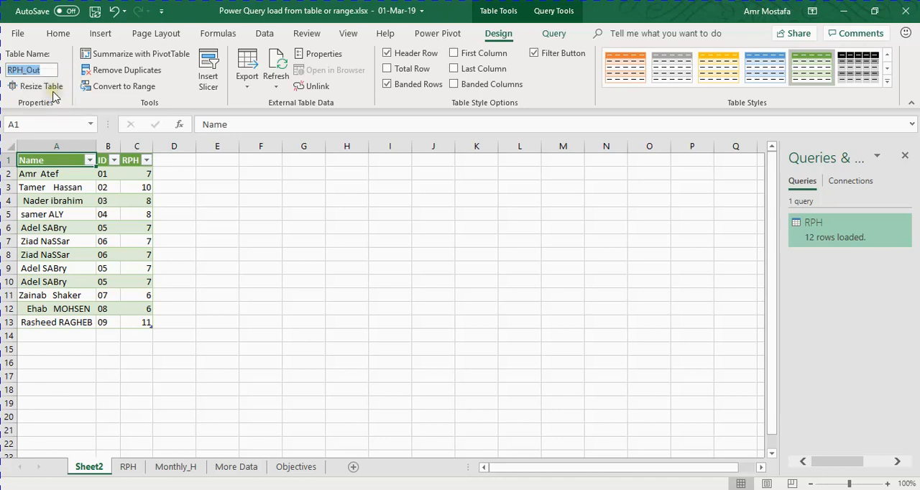
double_click(94, 465)
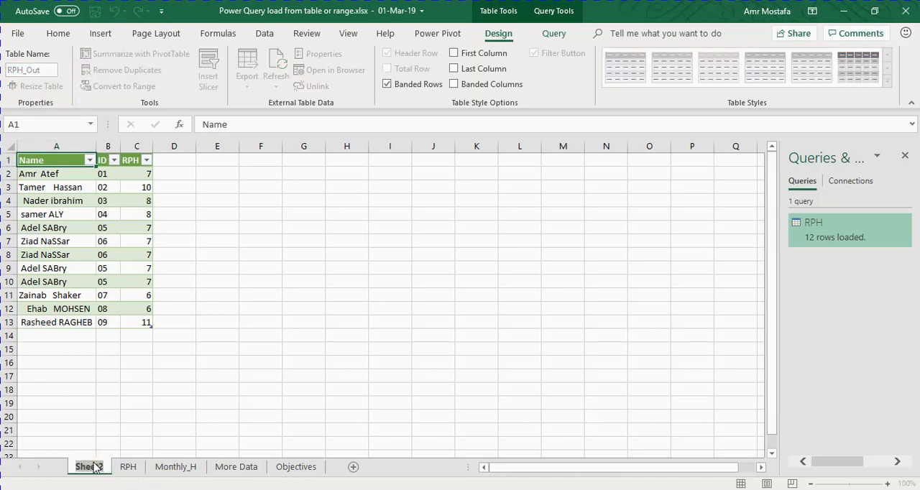
key("ctrl+v")
key("Return")
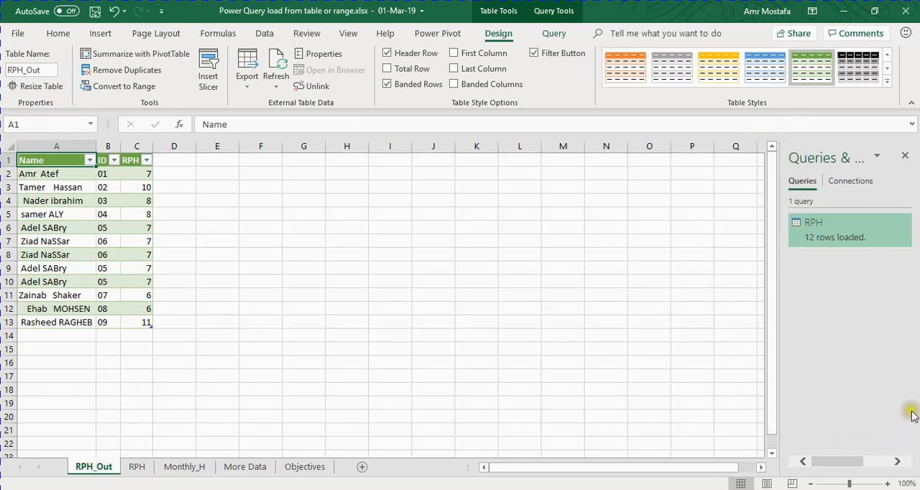
Examine the month headers, IDs and monthly values of the crosstab on the Monthly_H sheet
left_click_drag(777, 170, 702, 167)
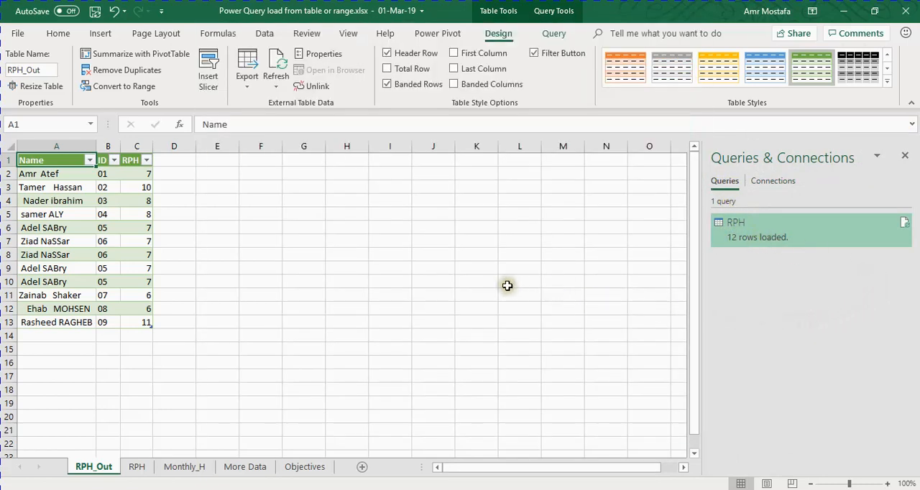
left_click(192, 467)
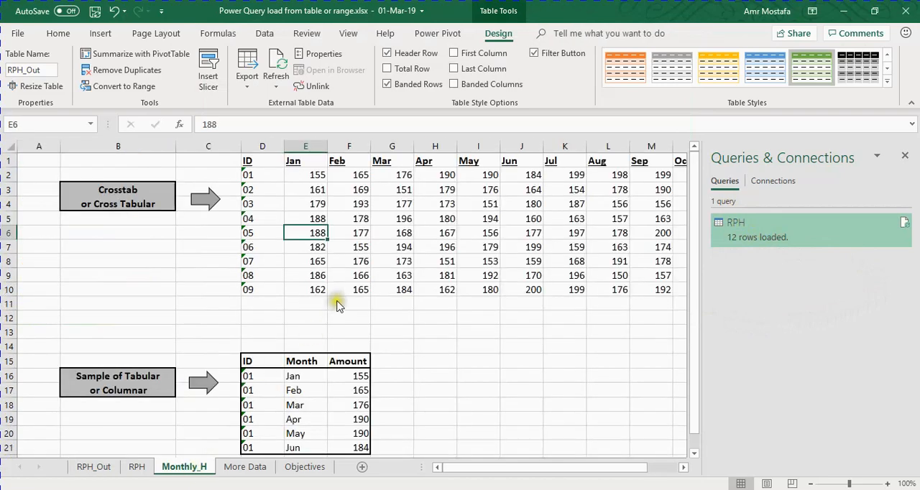
left_click_drag(474, 468, 509, 468)
left_click_drag(136, 161, 616, 164)
left_click_drag(98, 174, 87, 292)
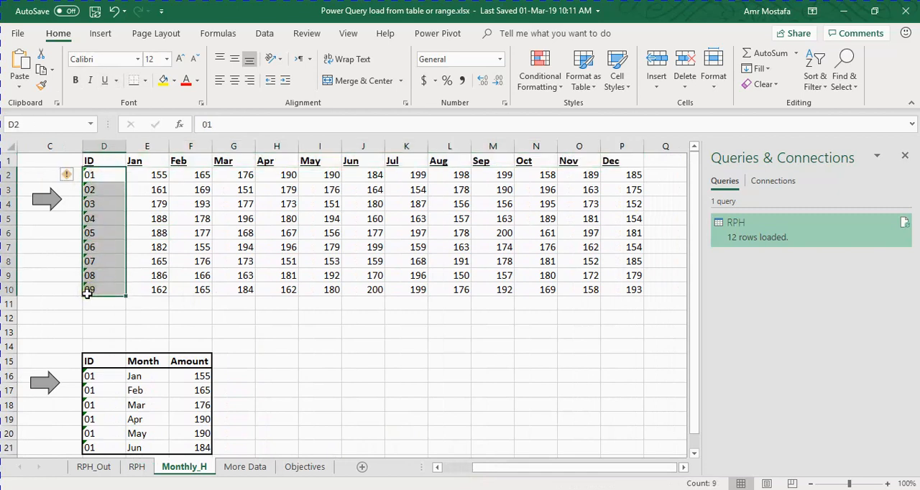
left_click_drag(131, 174, 618, 291)
left_click(143, 181)
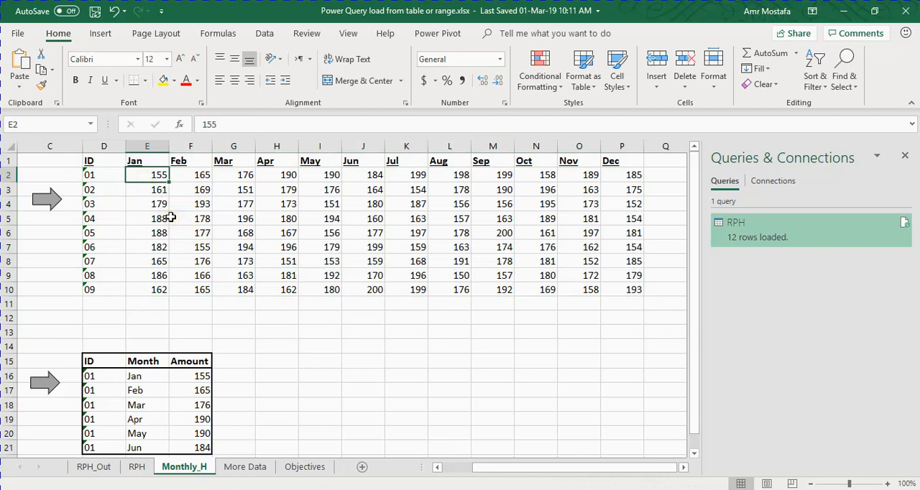
Define the crosstab range D1:P10 as a named range called Monthly_H
left_click_drag(106, 161, 622, 283)
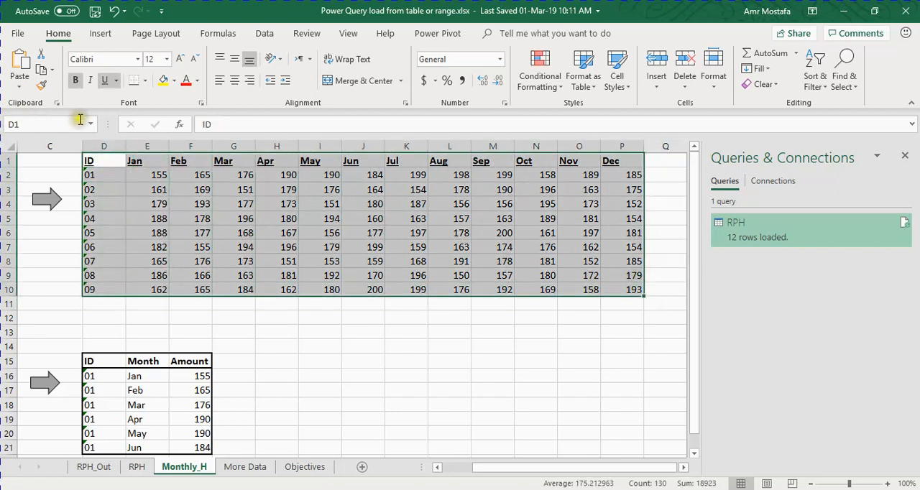
left_click(57, 123)
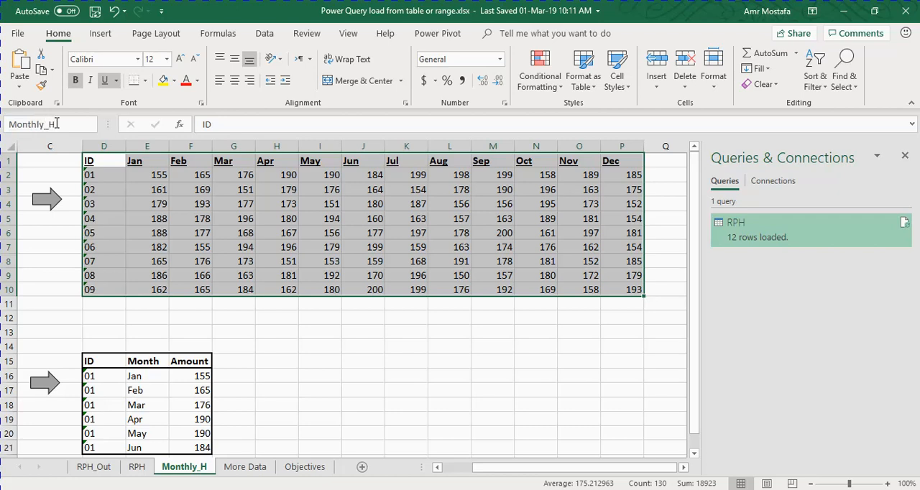
key("Return")
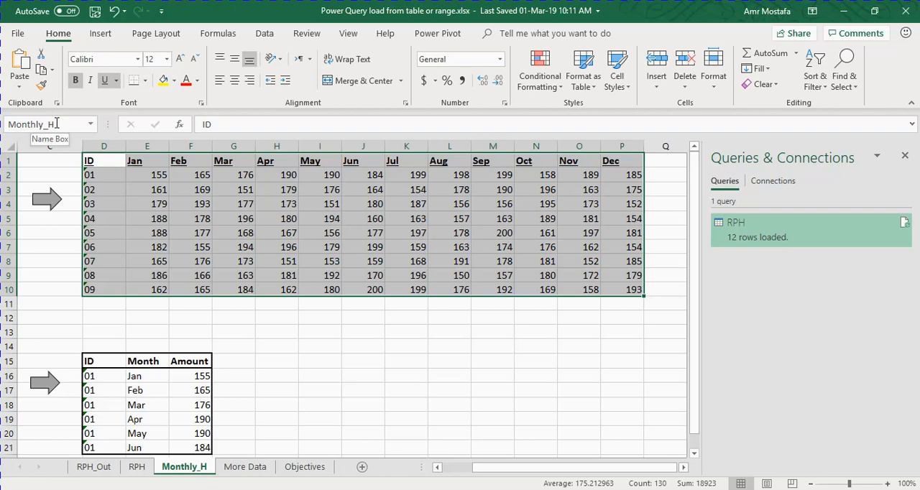
Go to the Monthly_H named range to check which cells it covers
left_click(148, 219)
left_click(92, 124)
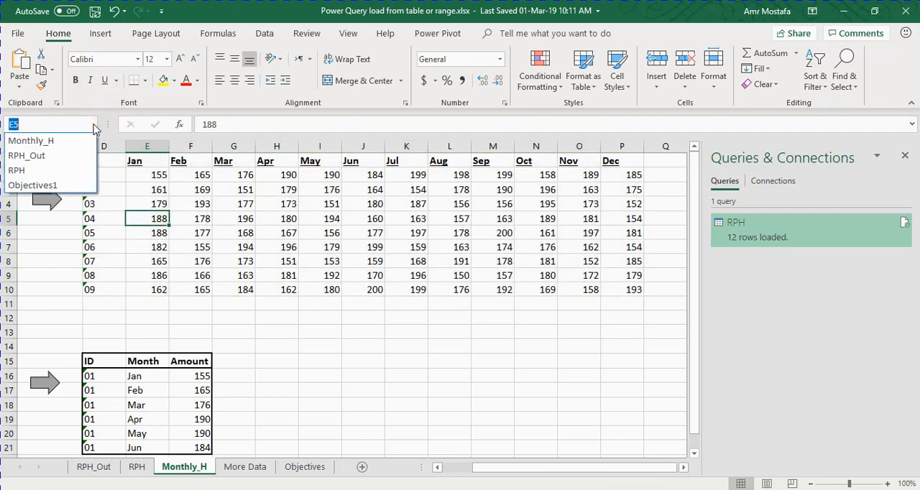
left_click(66, 141)
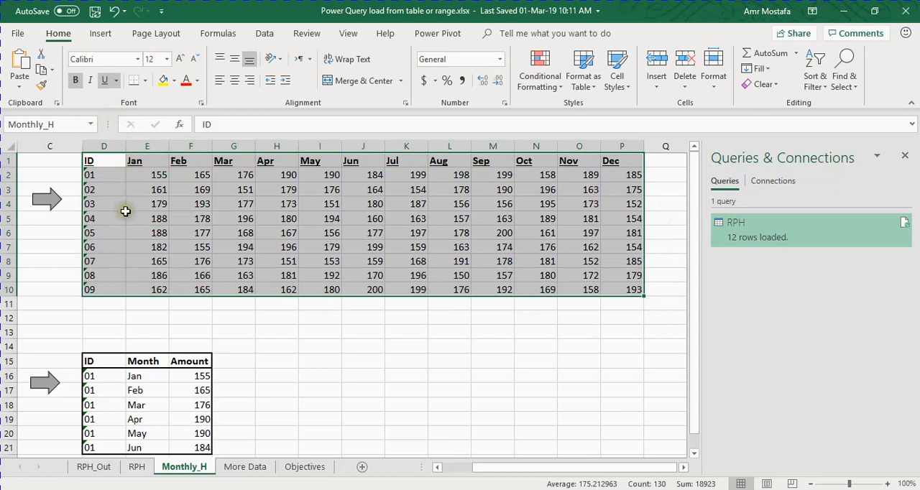
Create a Power Query query from the Monthly_H named range and load its result to a new worksheet
left_click(238, 231)
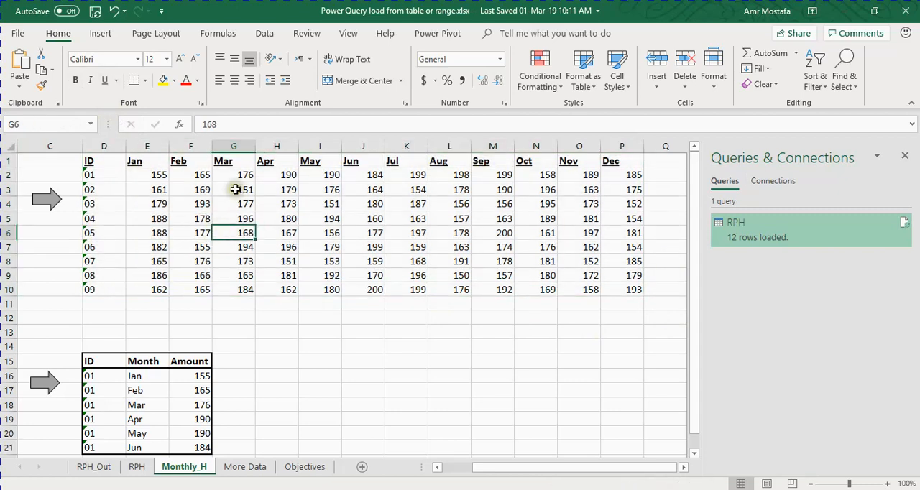
left_click(265, 34)
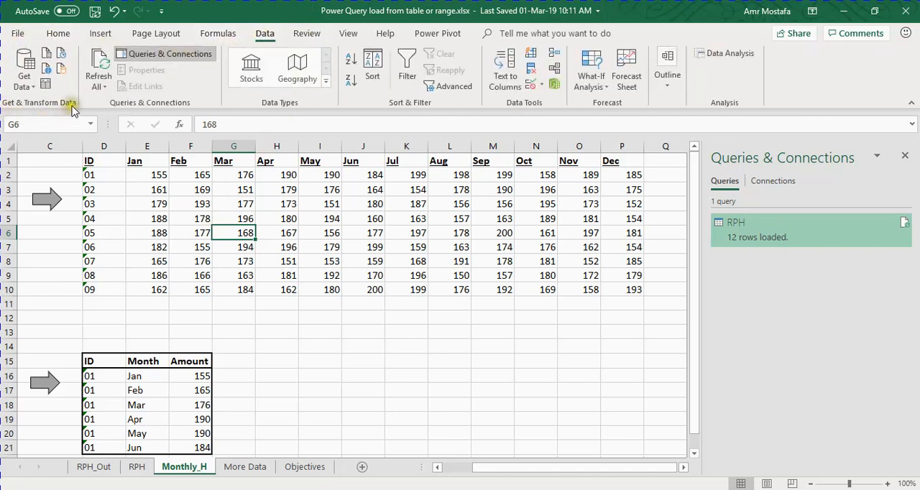
left_click(200, 205)
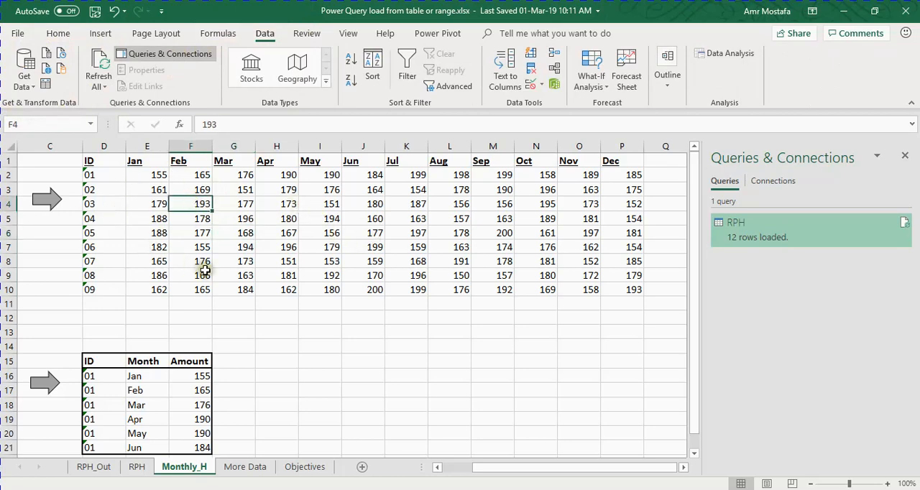
left_click(45, 85)
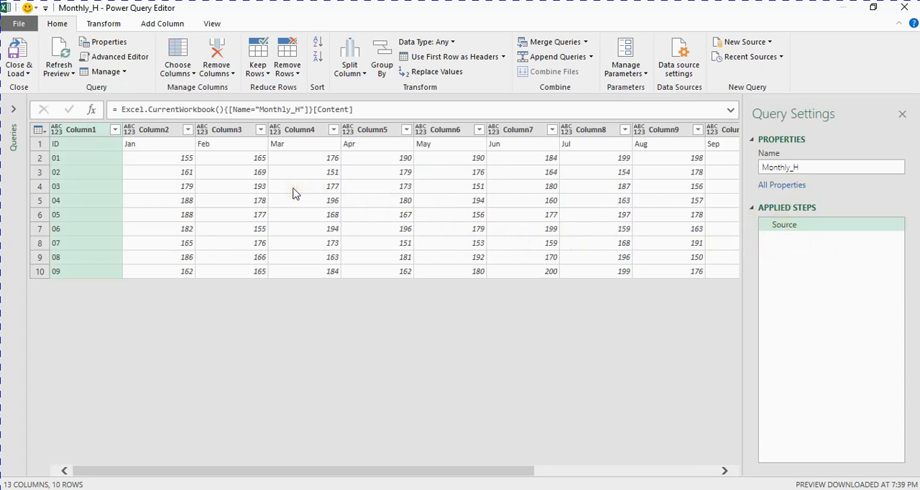
left_click(12, 54)
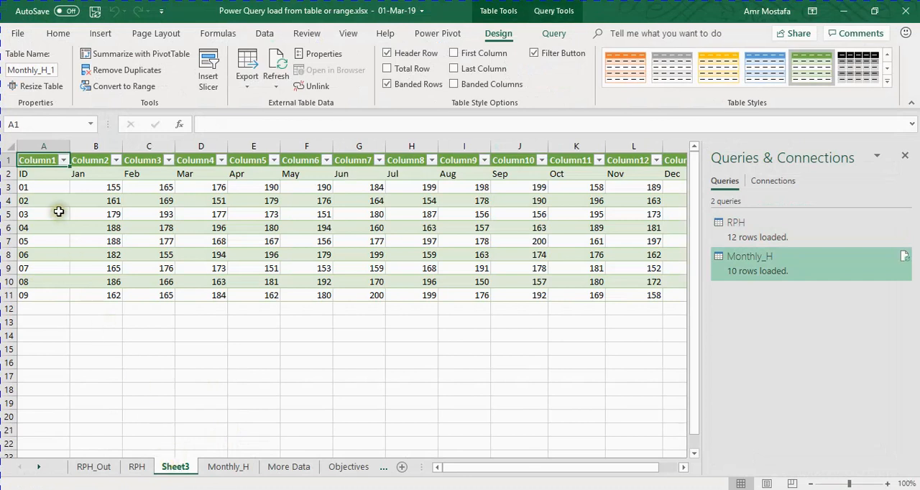
Rename the loaded monthly output table to Monthly_H_Out
left_click(46, 71)
left_click_drag(51, 71, 63, 74)
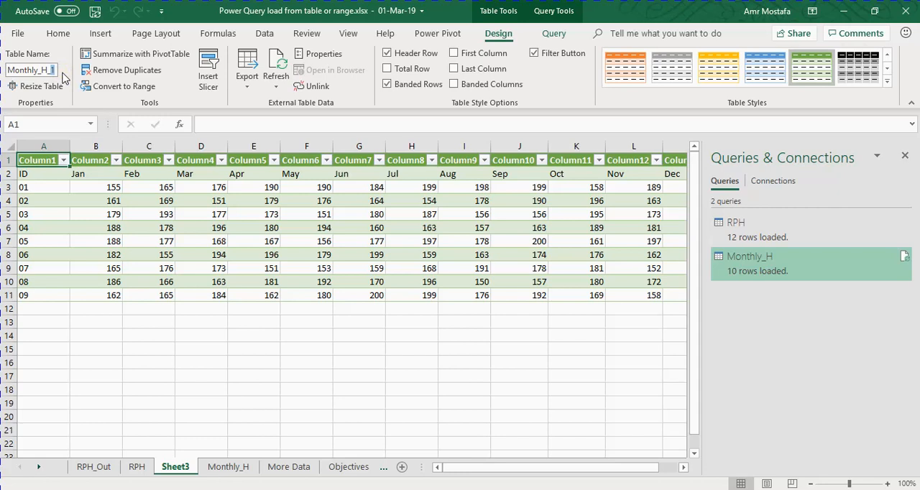
type("Out")
key("Return")
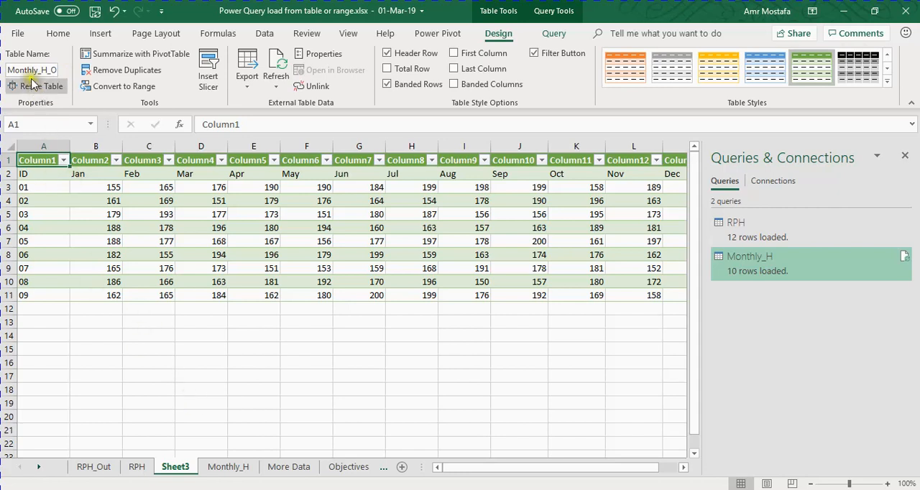
Rename the monthly output worksheet to Monthly_H_Out, reusing the table's name
left_click(29, 72)
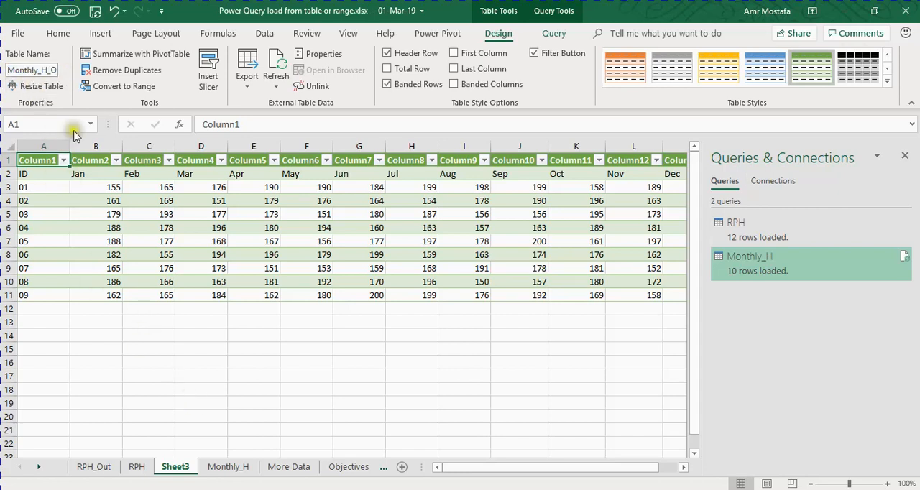
double_click(174, 467)
key("ctrl+v")
key("Return")
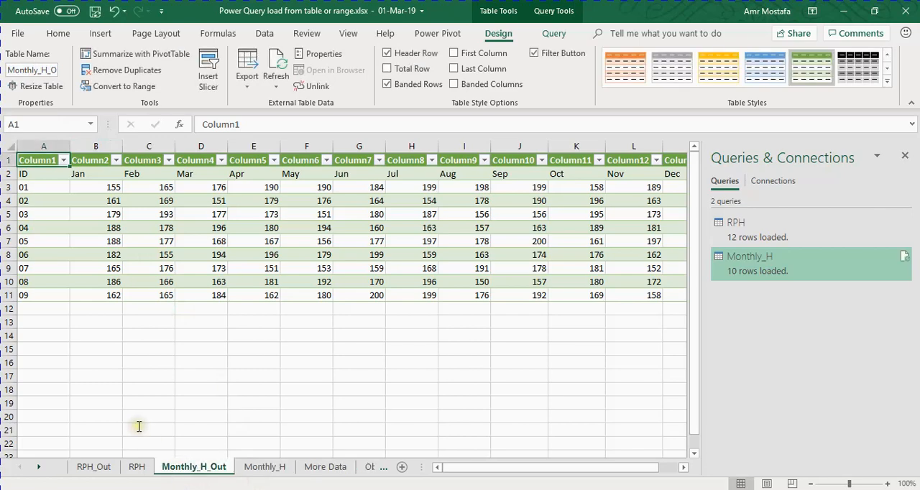
key("alt+Tab")
key("alt+Tab")
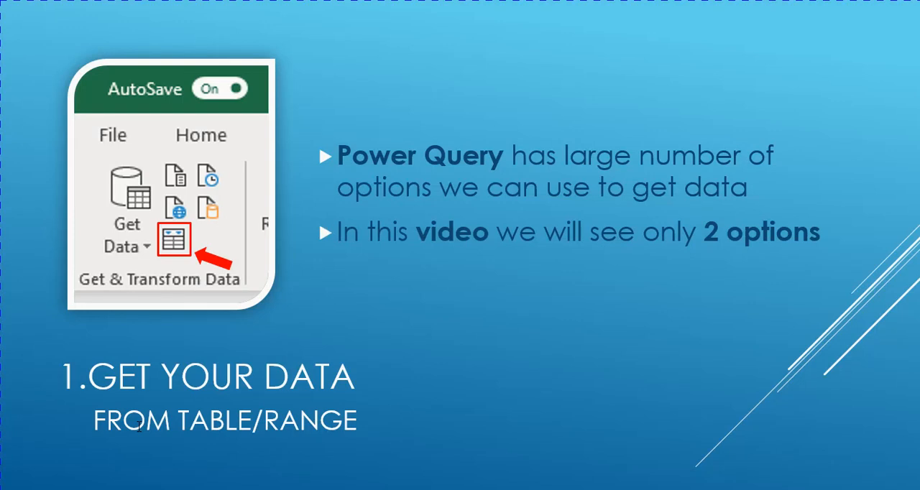
key("Right")
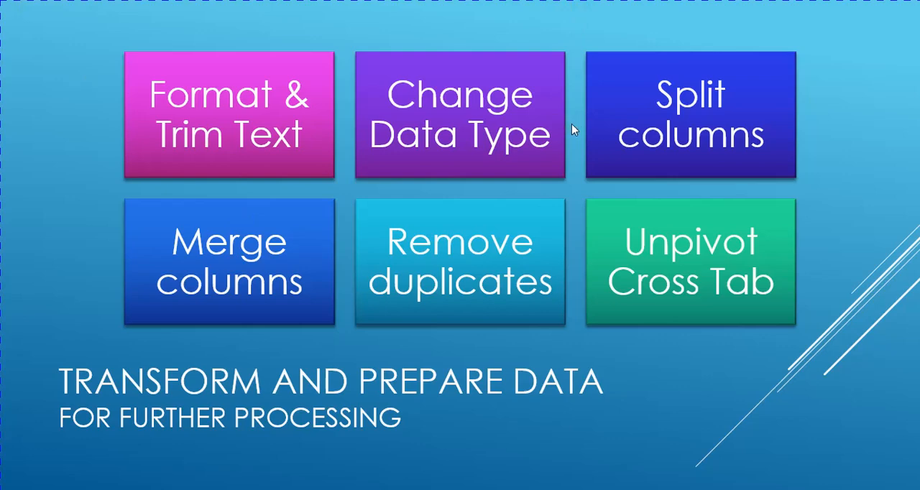
key("alt+Tab")
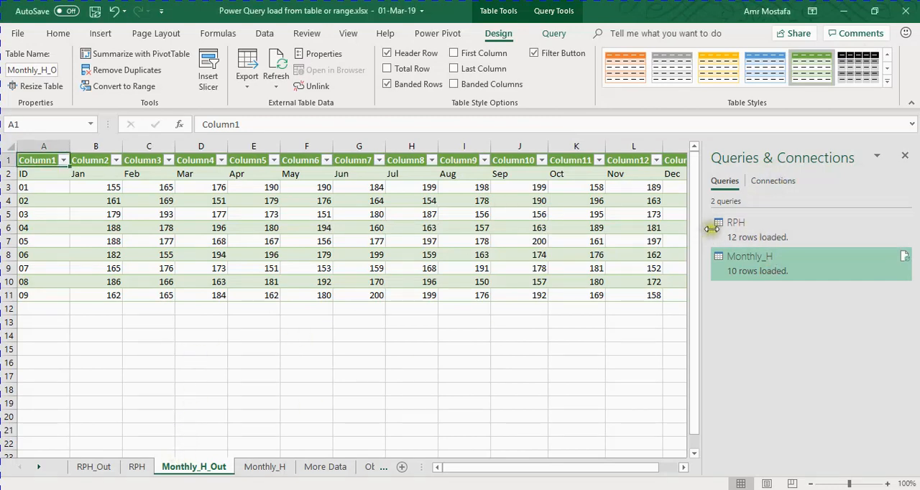
Open the RPH query for editing in the Power Query Editor
mouse_move(748, 228)
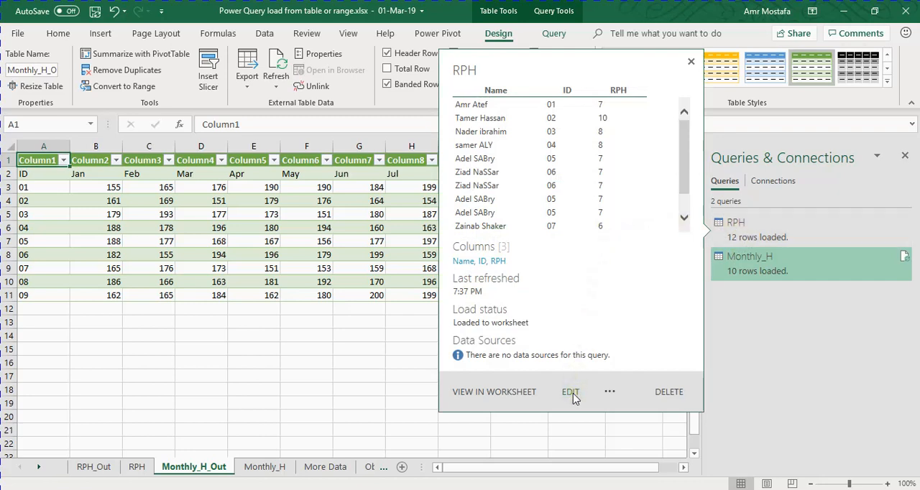
left_click(747, 226)
right_click(748, 226)
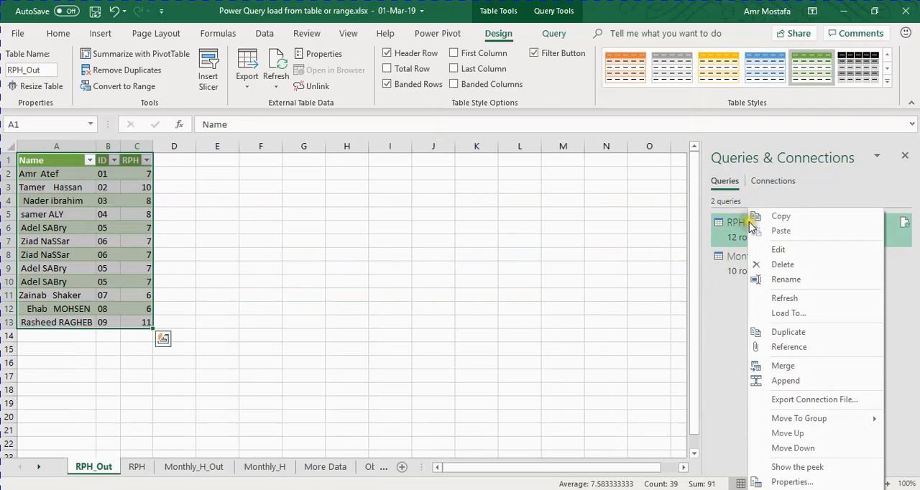
left_click(773, 252)
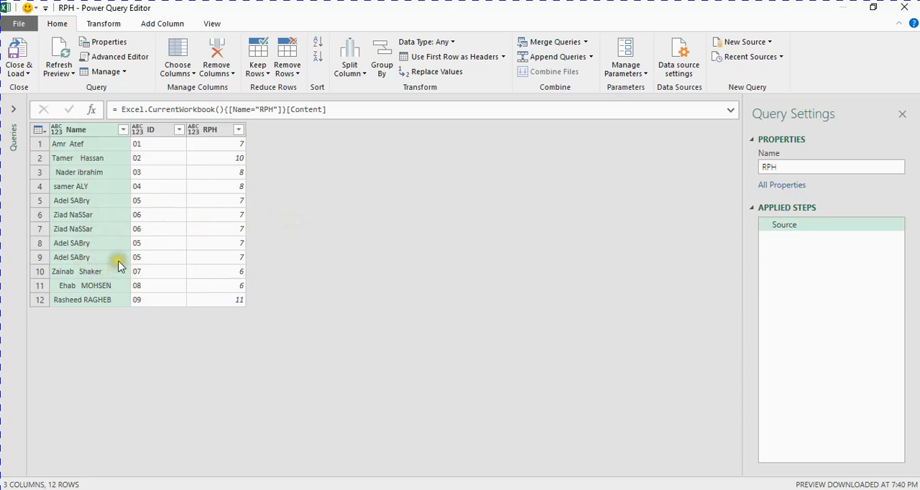
Format the Name column of the RPH query so that each word is capitalized
left_click(78, 143)
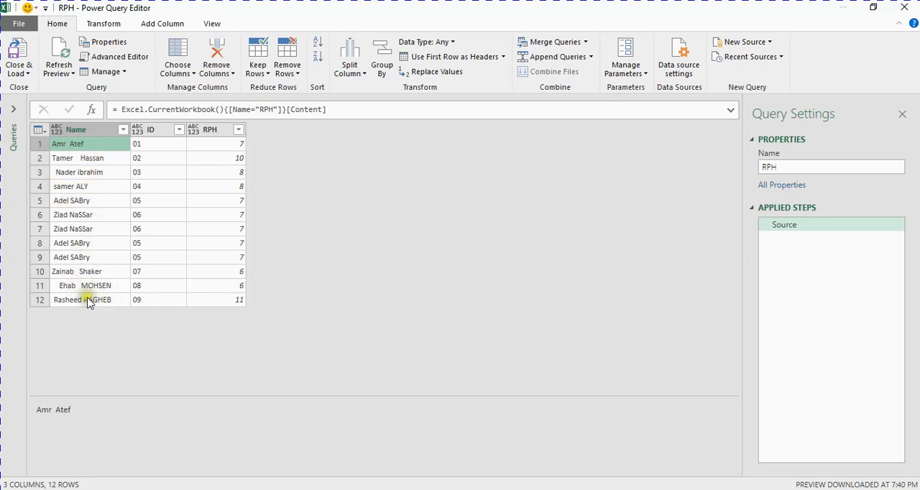
left_click(89, 132)
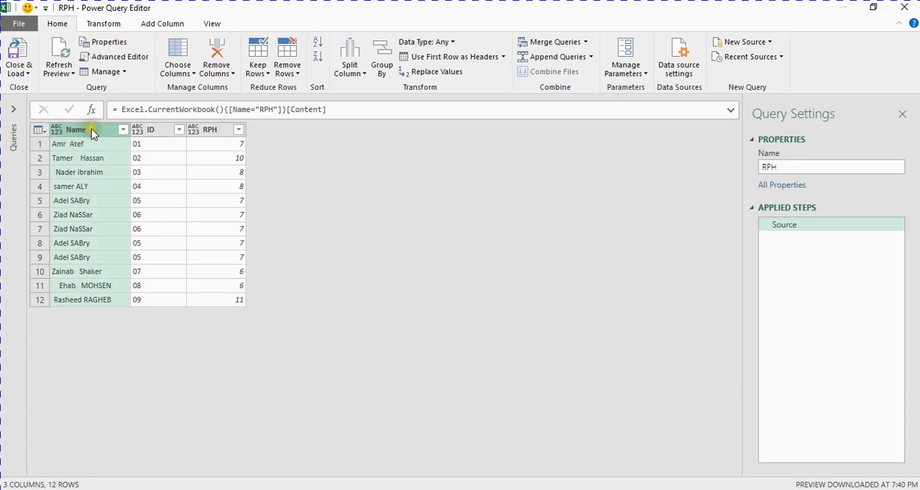
left_click(106, 25)
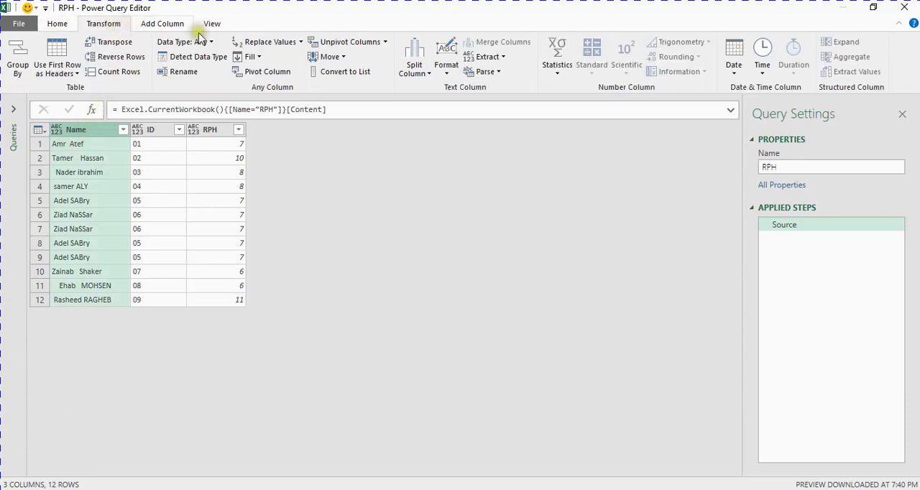
left_click(449, 76)
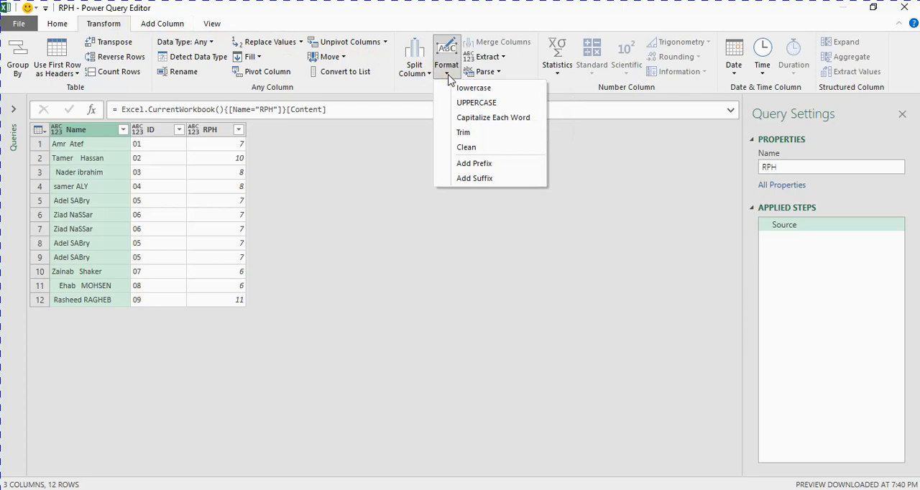
left_click(483, 119)
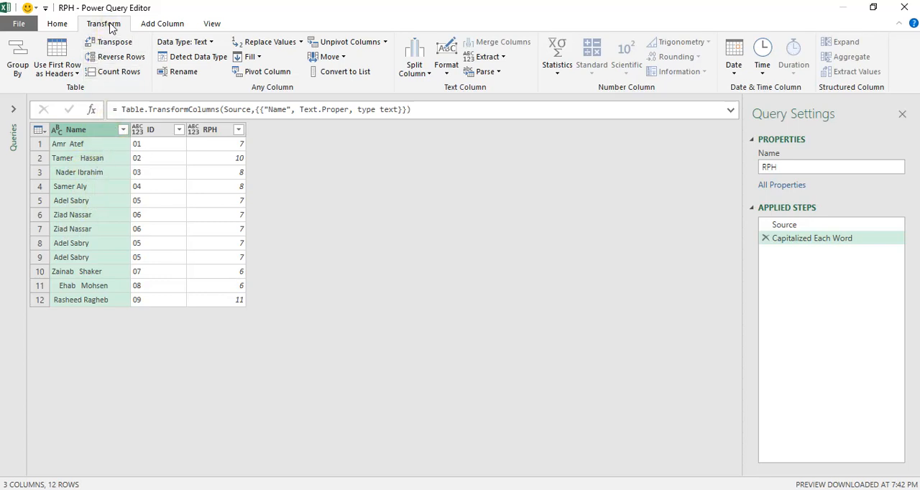
Trim the leading and trailing spaces from the Name column
left_click(446, 76)
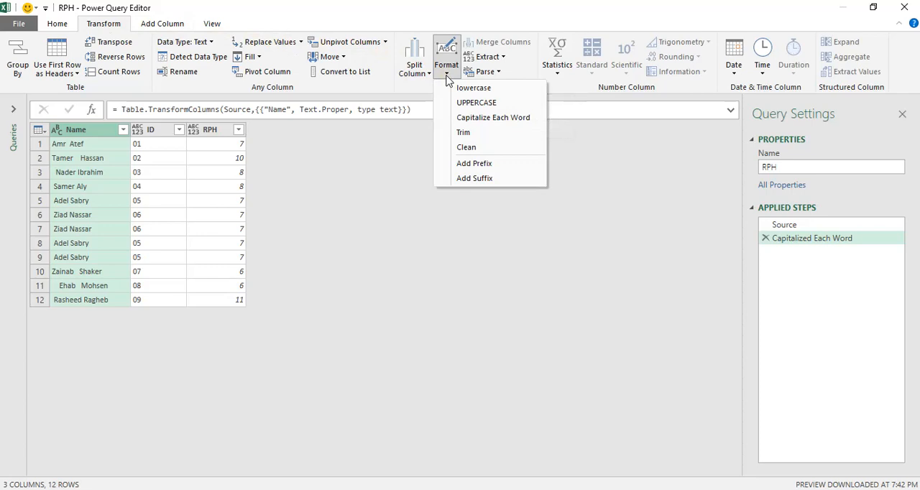
left_click(463, 134)
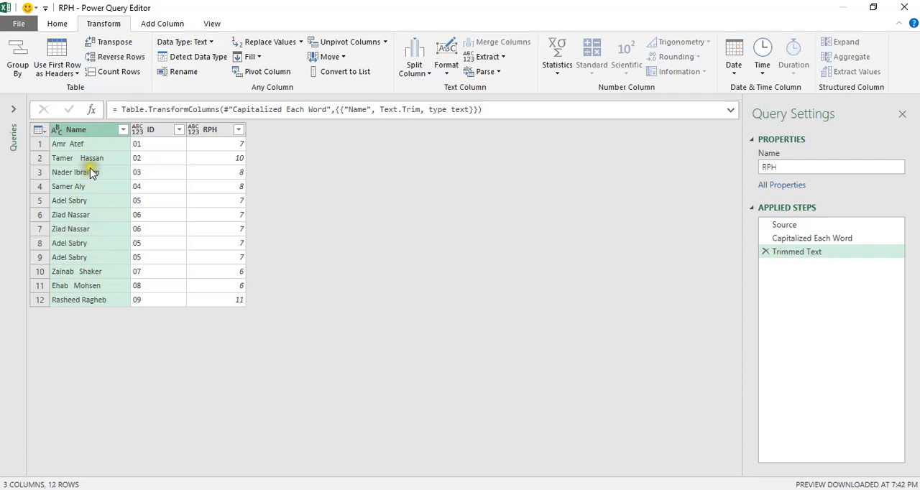
left_click(446, 75)
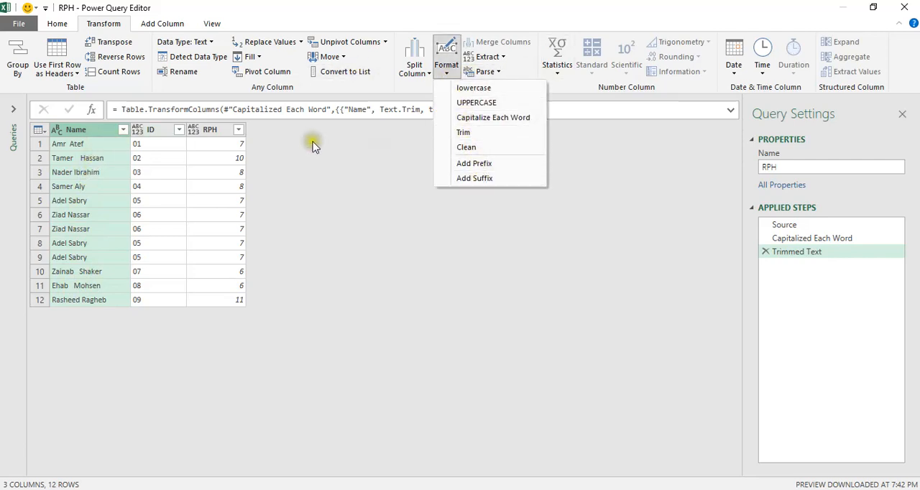
left_click(97, 137)
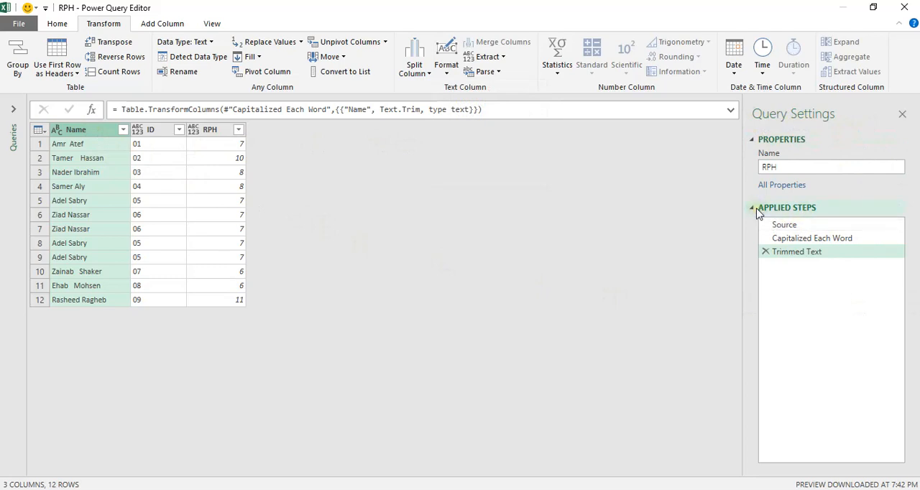
Review the data at the Source, Capitalized Each Word and Trimmed Text stages of the query
left_click(786, 230)
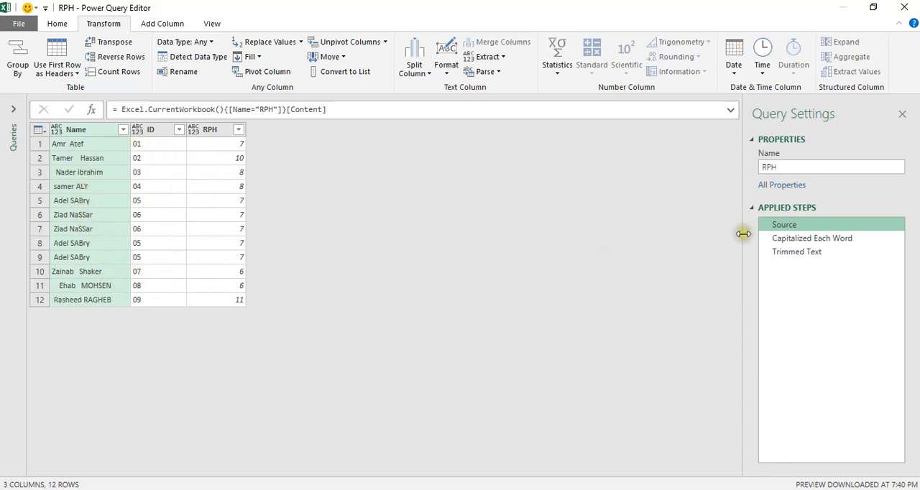
left_click(805, 239)
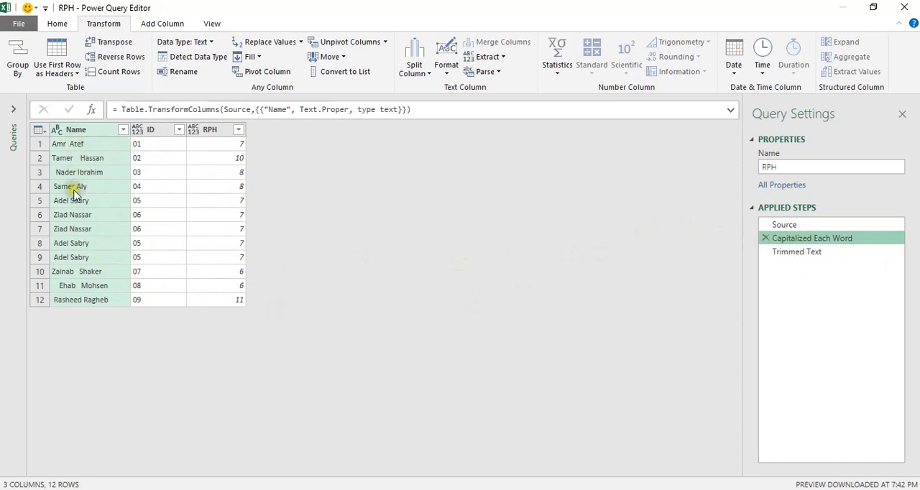
left_click(801, 253)
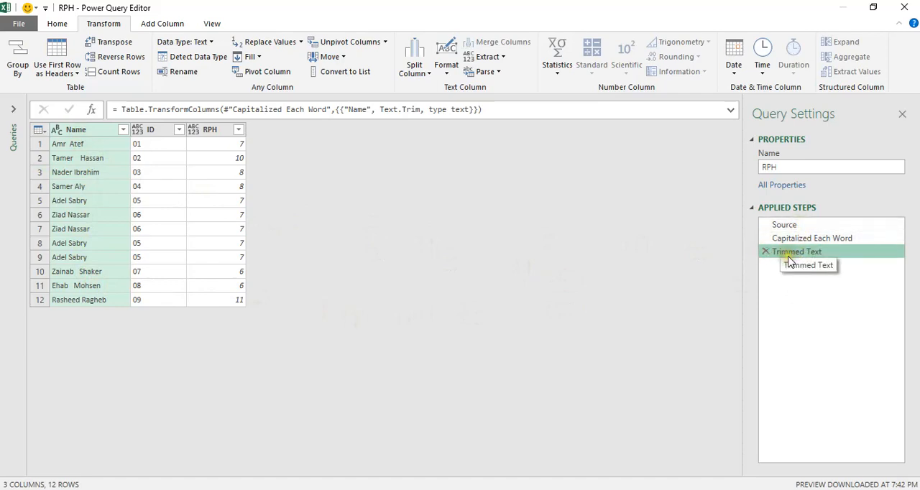
Reorder the applied steps so that Trimmed Text comes before Capitalized Each Word, and check the data at both steps
left_click_drag(790, 263, 808, 238)
left_click(830, 257)
left_click(815, 239)
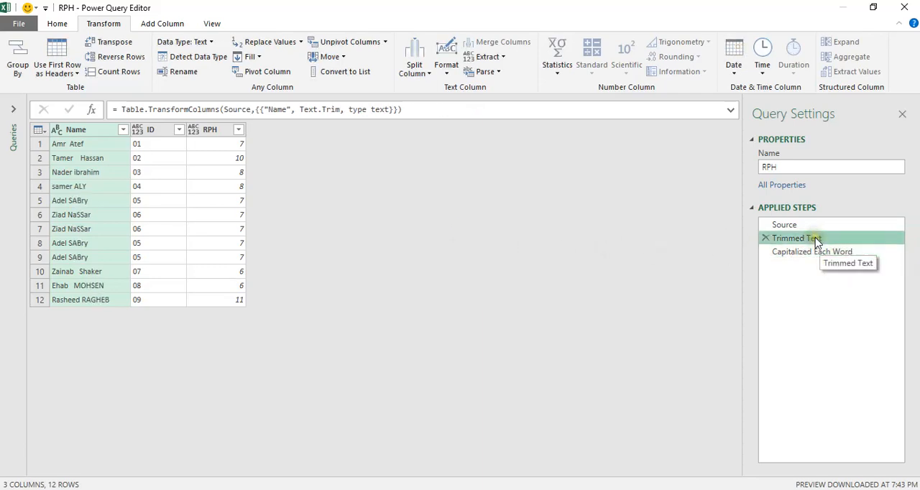
left_click(818, 255)
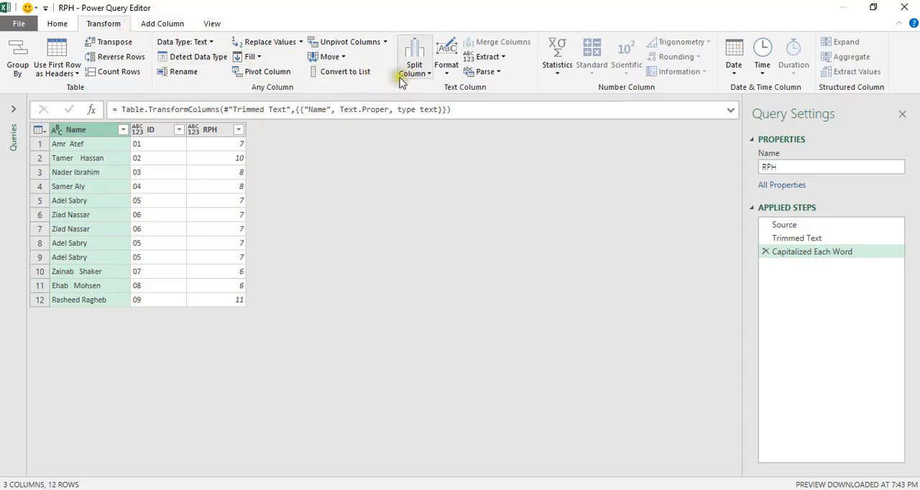
Split the Name column by delimiter, using a space at the left-most delimiter
left_click(421, 80)
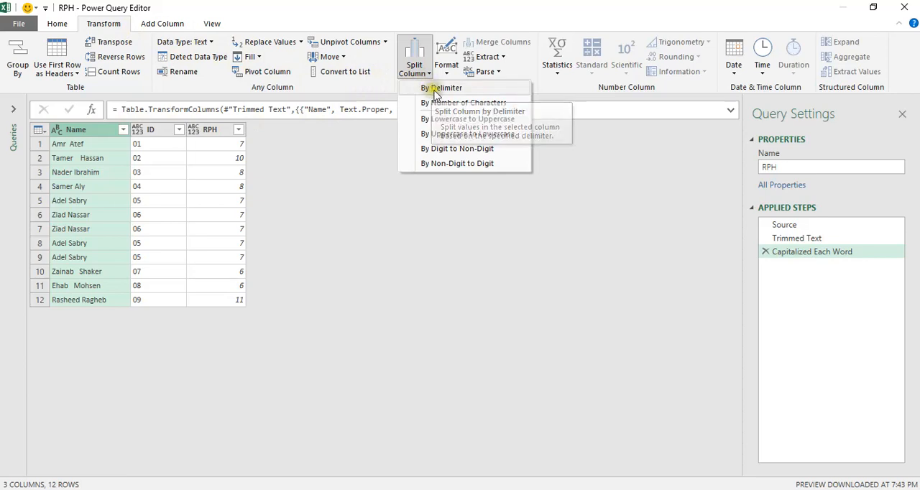
left_click(435, 89)
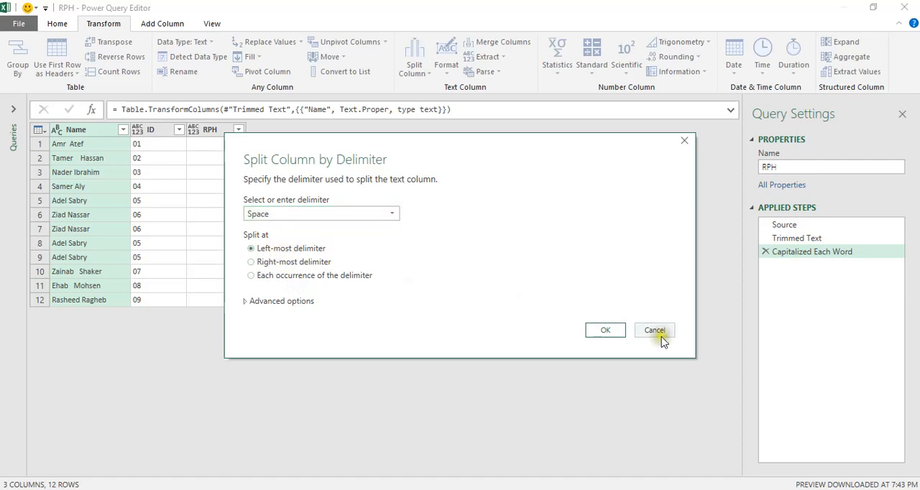
left_click(604, 330)
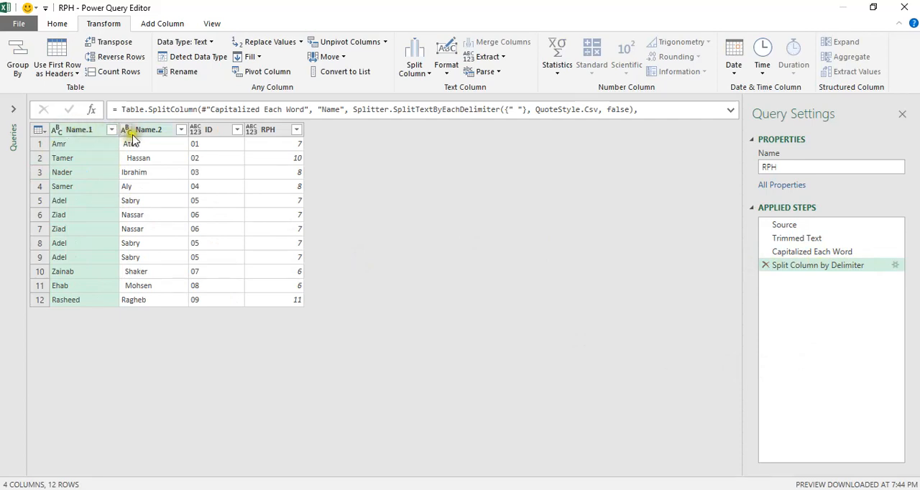
Rename the two split name columns as First and Last
double_click(85, 132)
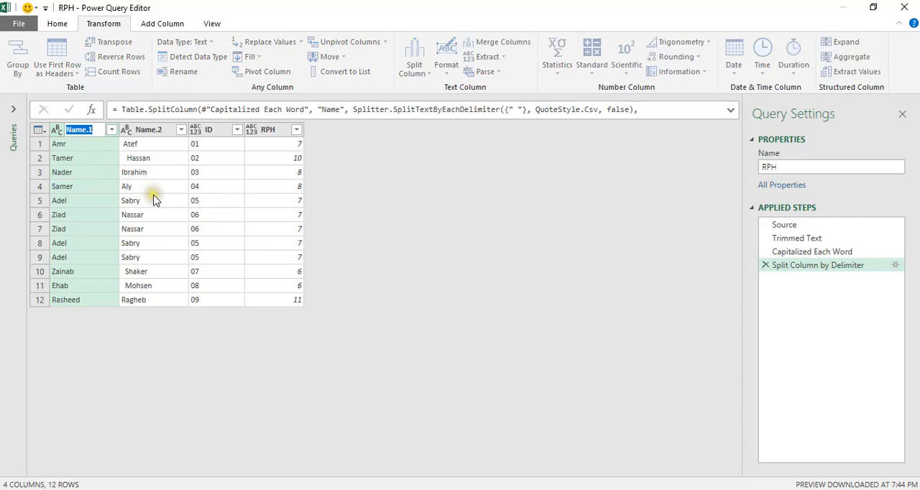
type("First")
key("Return")
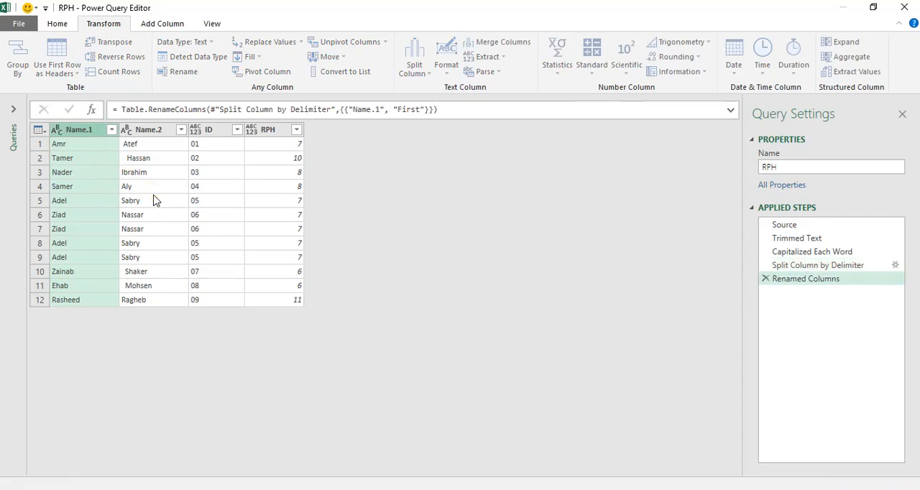
left_click(158, 130)
double_click(158, 130)
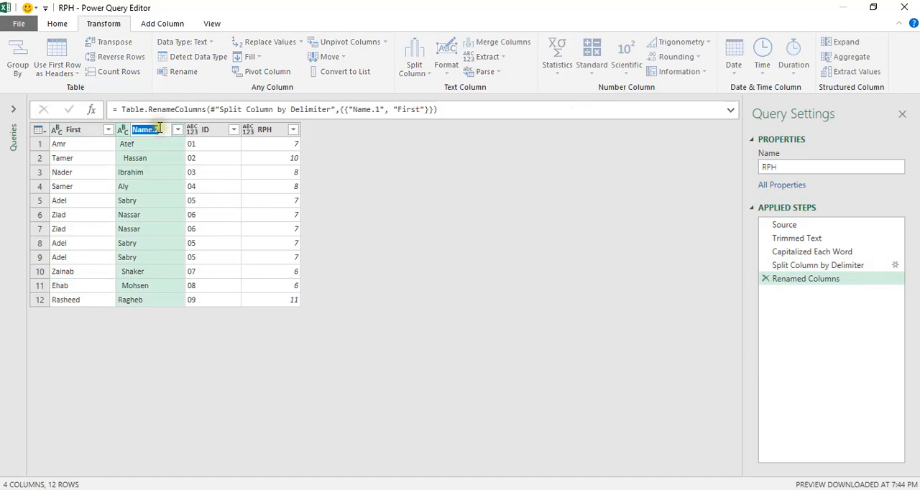
type("Last")
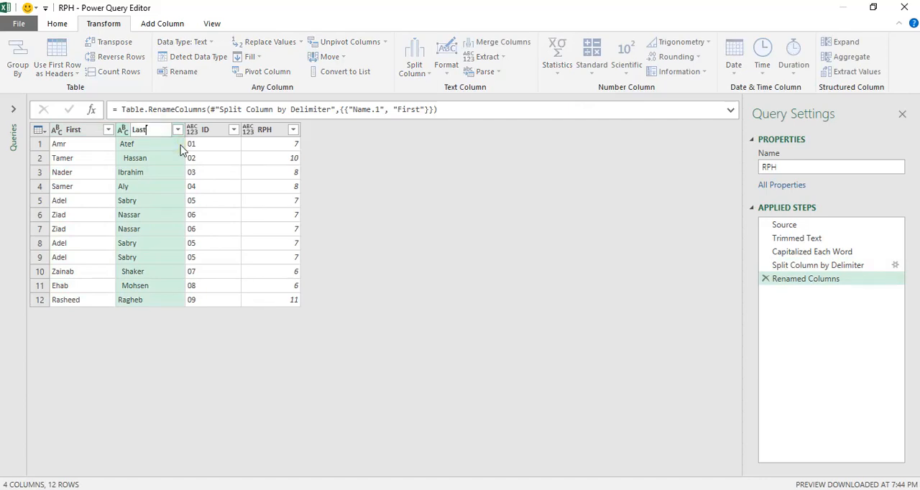
key("Return")
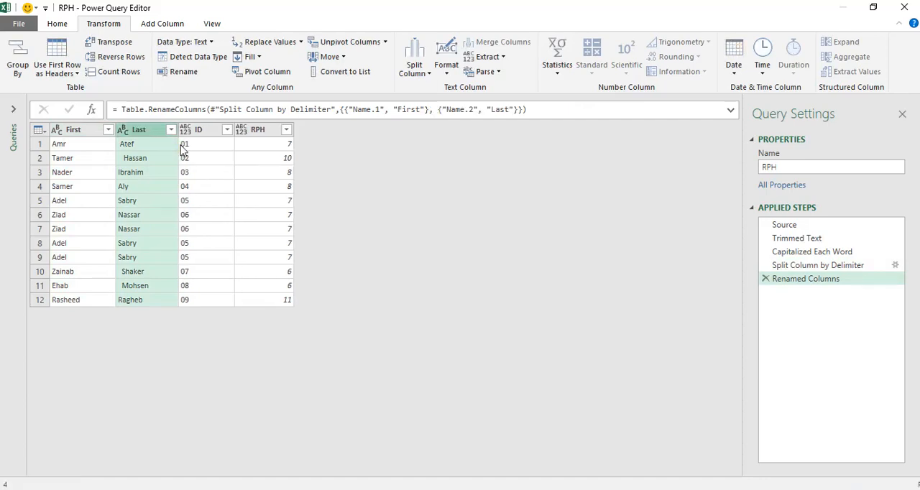
Trim the extra spaces from the Last column
left_click(159, 147)
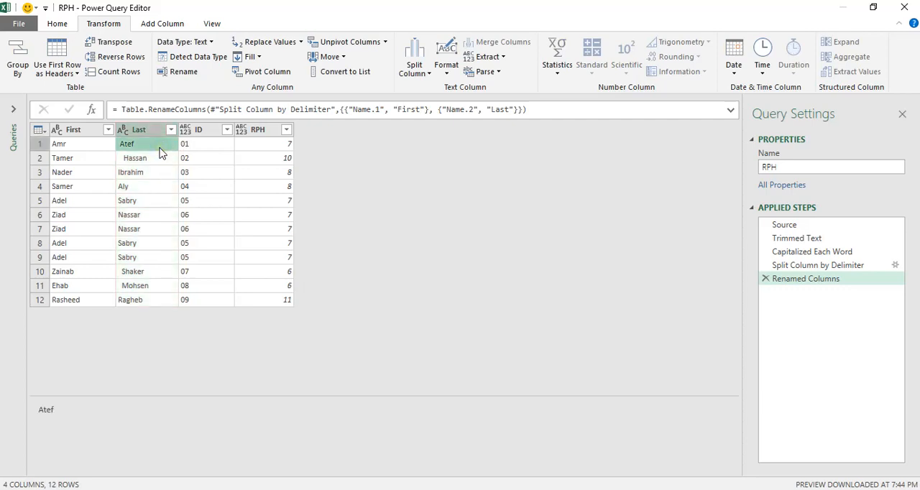
left_click(145, 130)
left_click(146, 131)
left_click(146, 131)
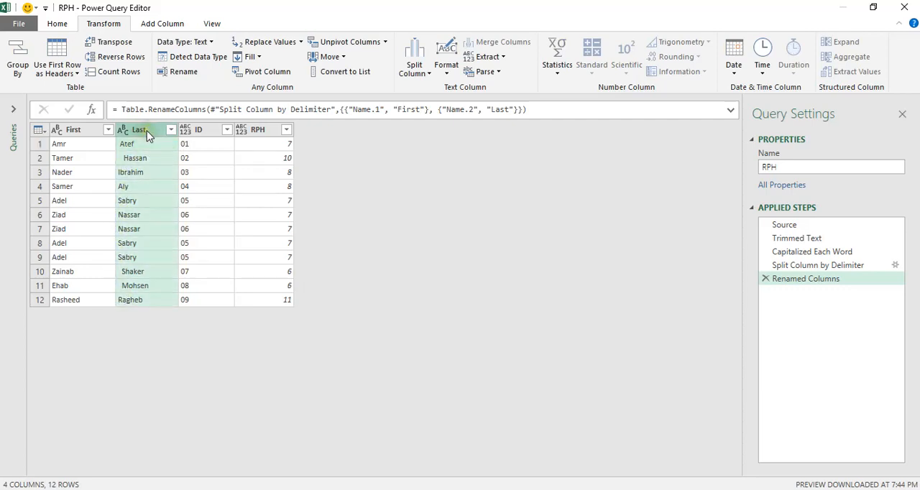
left_click(447, 72)
left_click(463, 131)
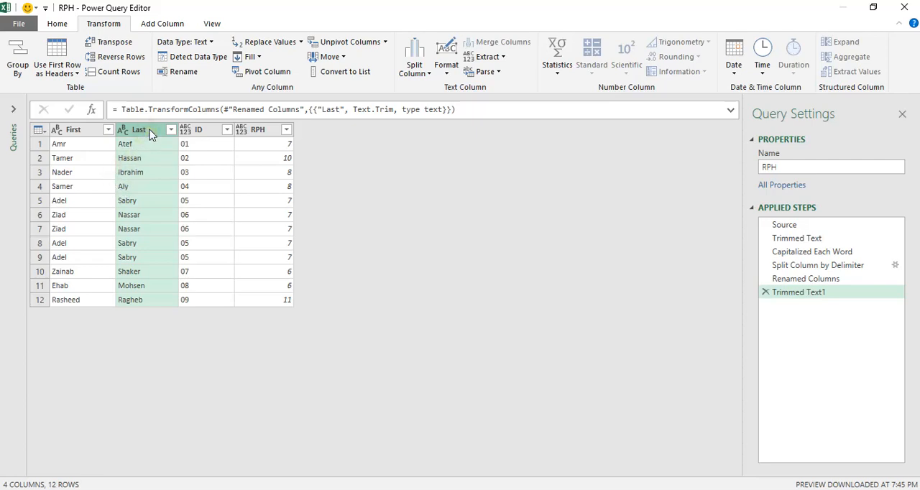
Add a merged column named Last_First from the Last and First columns, in that order, using a custom separator of a comma and a space
left_click(166, 26)
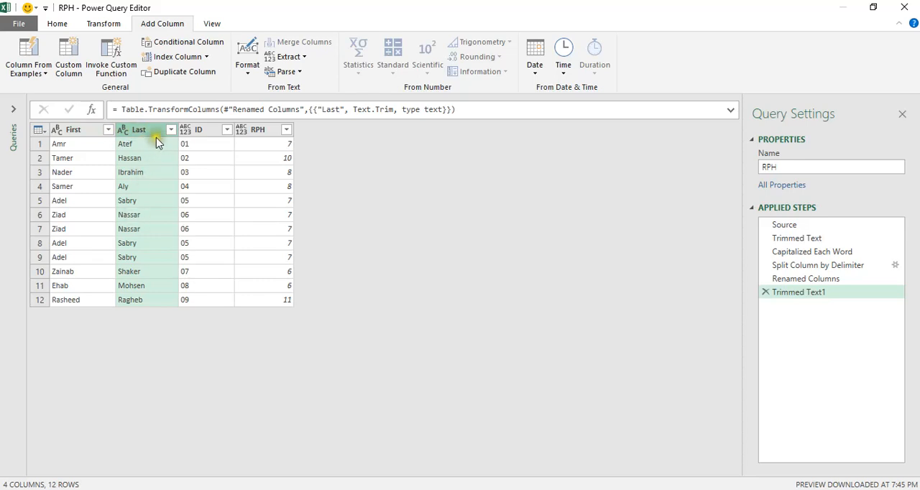
left_click(223, 167)
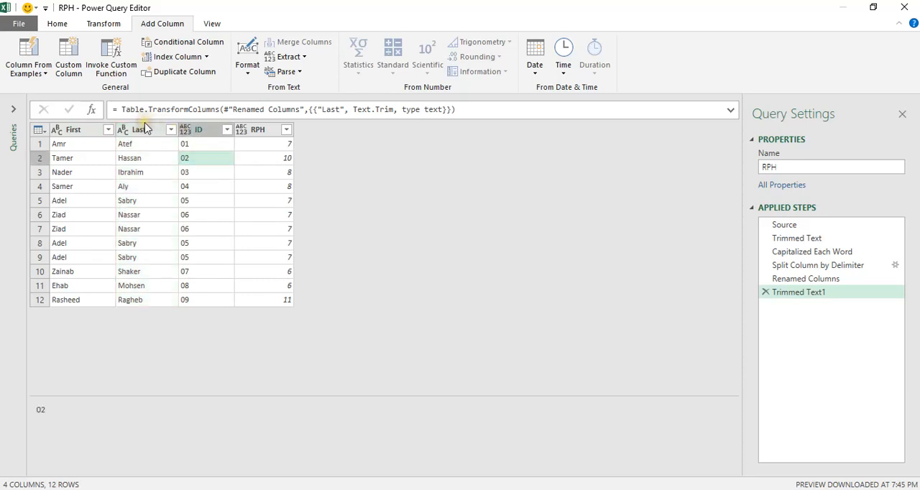
left_click(147, 136)
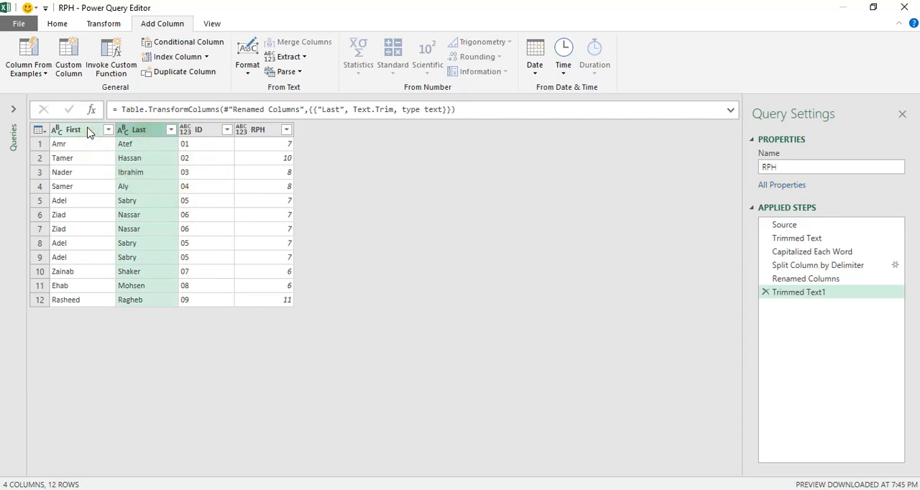
left_click(88, 132)
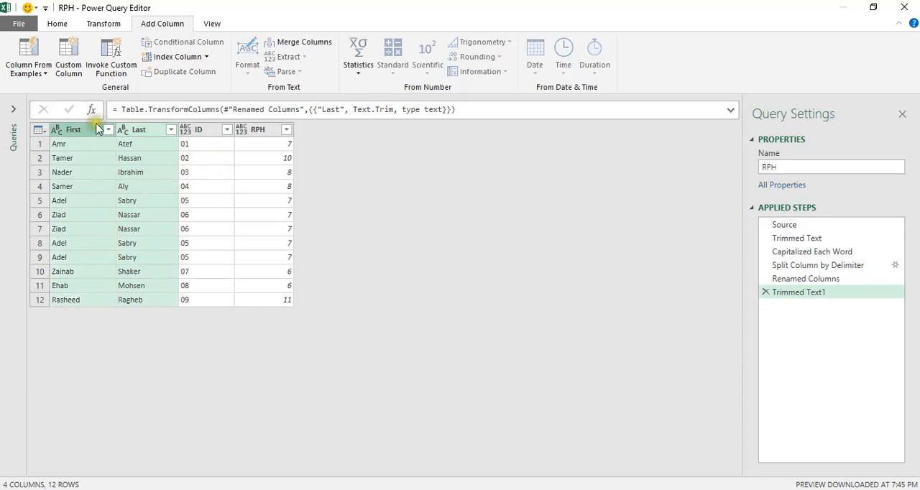
left_click(302, 45)
mouse_move(384, 170)
left_mouse_down()
mouse_move(372, 148)
mouse_move(381, 176)
left_mouse_up()
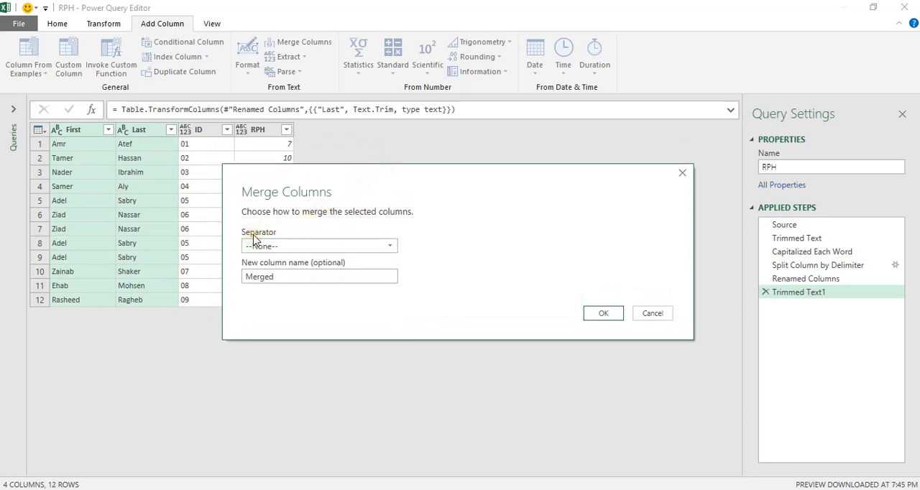
left_click(320, 250)
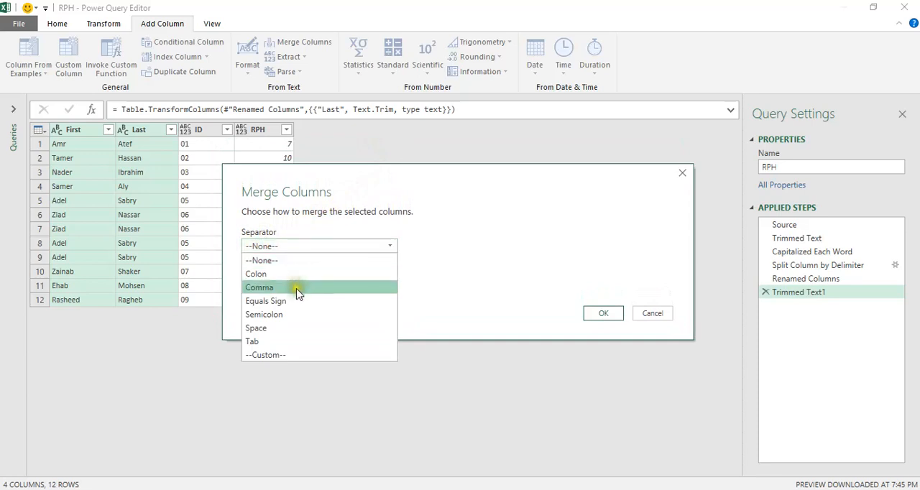
left_click(297, 288)
left_click(291, 248)
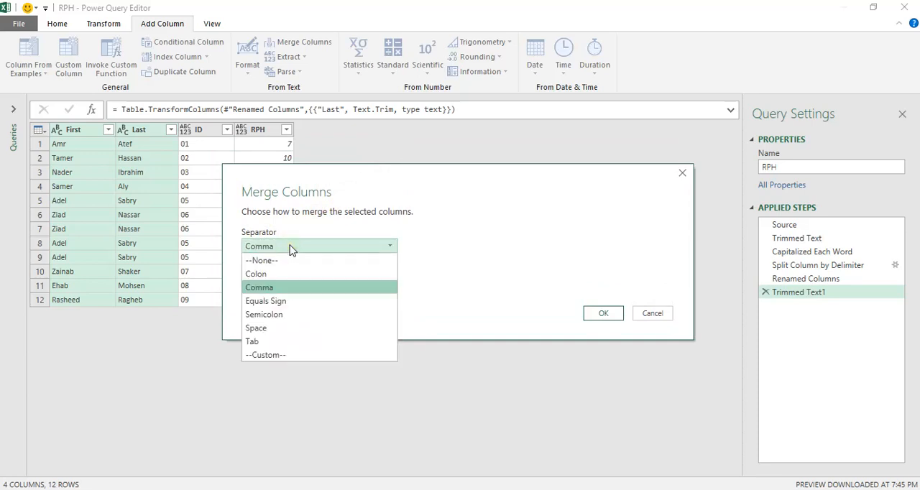
left_click(286, 355)
left_click(260, 264)
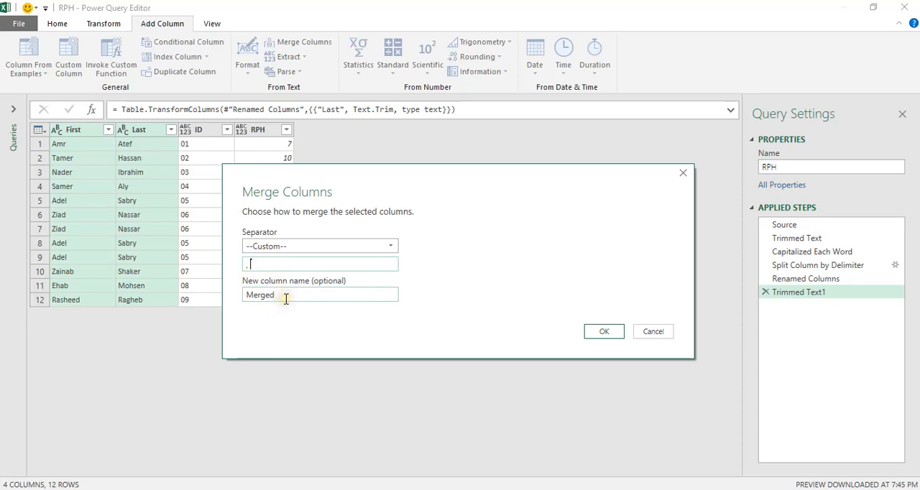
left_click_drag(286, 296, 242, 289)
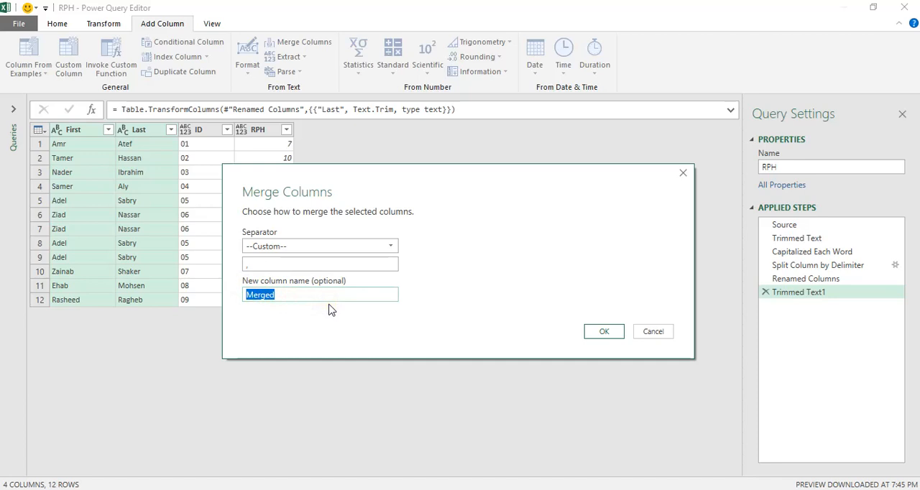
key("BackSpace")
left_click(604, 332)
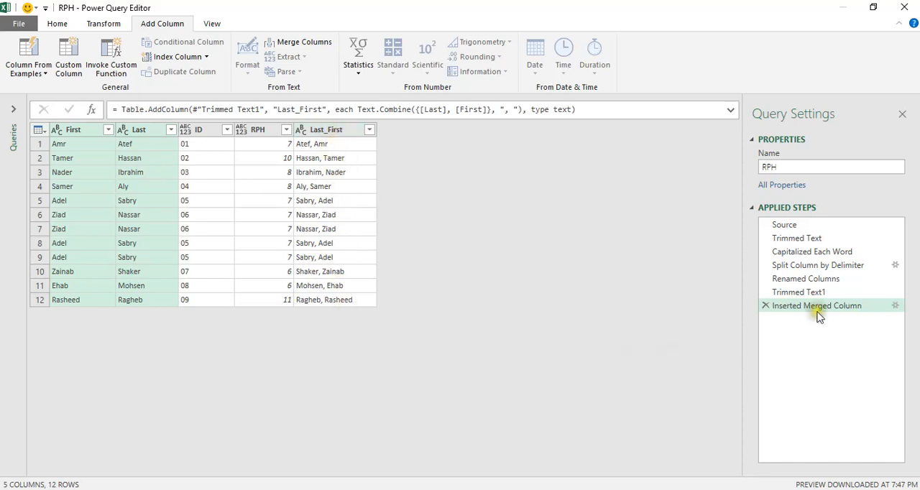
Review the separator and column name settings of the Inserted Merged Column step without changing them
left_click(896, 307)
left_click(895, 307)
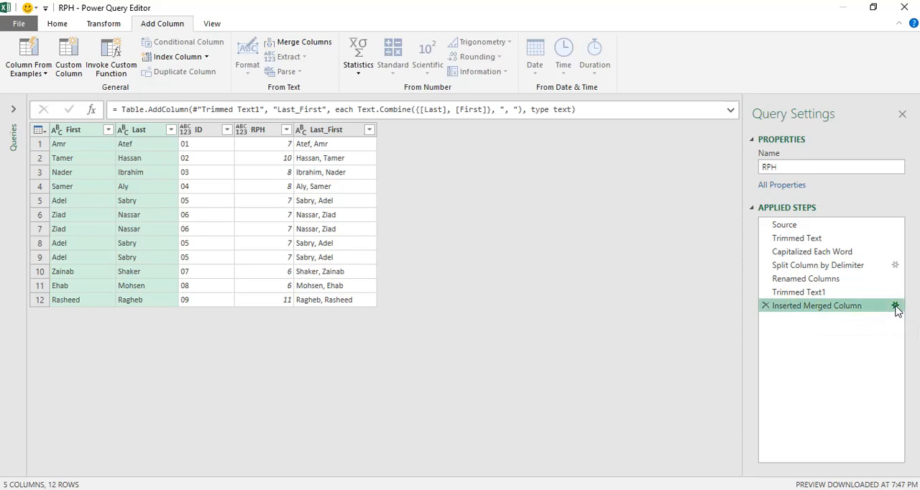
left_click(895, 307)
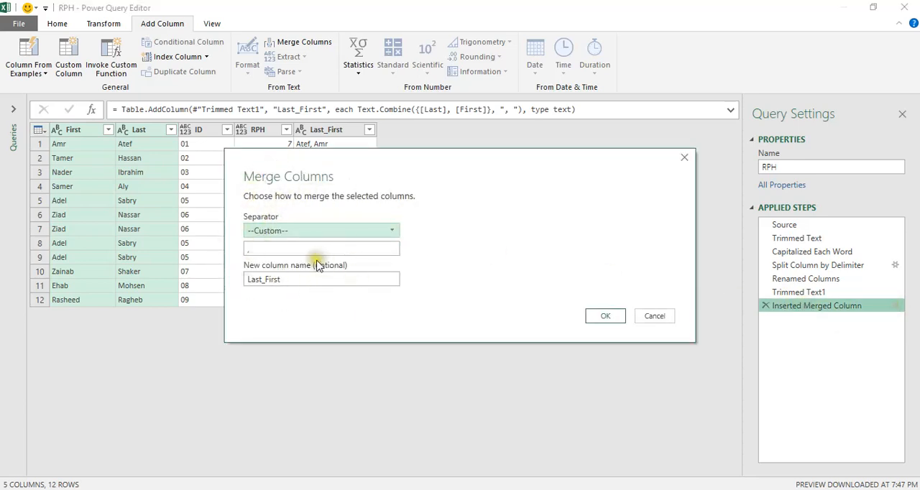
left_click(655, 317)
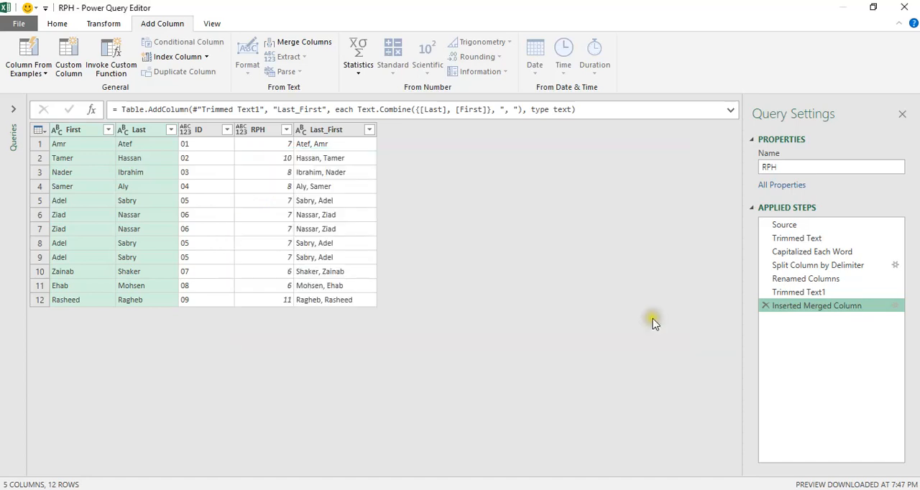
Move the Last_First column to sit between the Last and ID columns
left_click(336, 130)
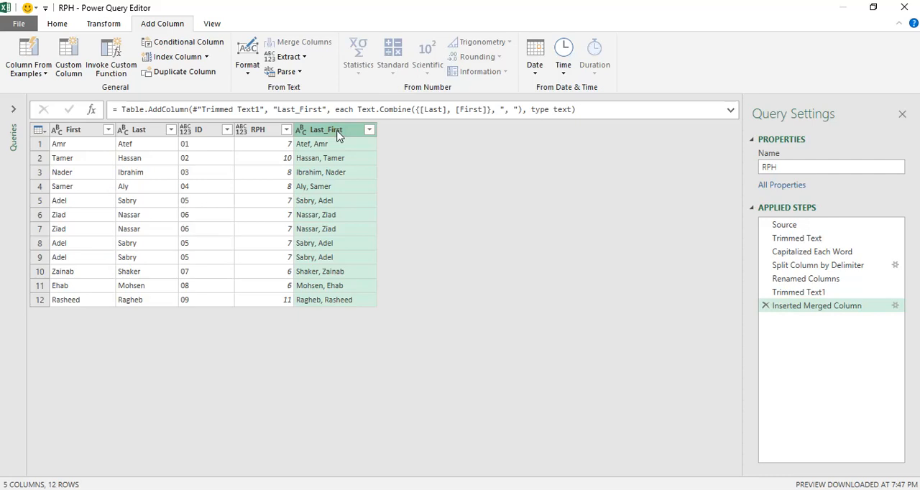
left_click_drag(338, 135, 185, 132)
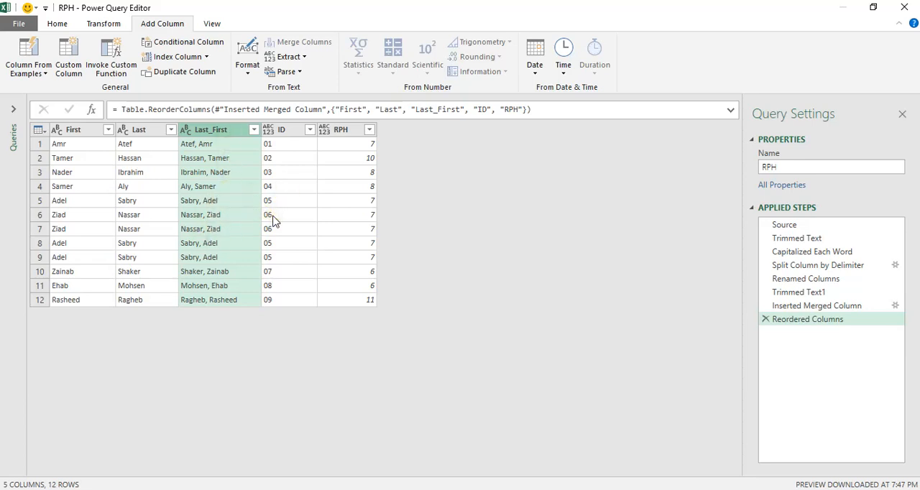
Remove duplicate rows based on the Last_First and ID columns together, and compare the data before and after the removal
left_click(281, 131, "ctrl")
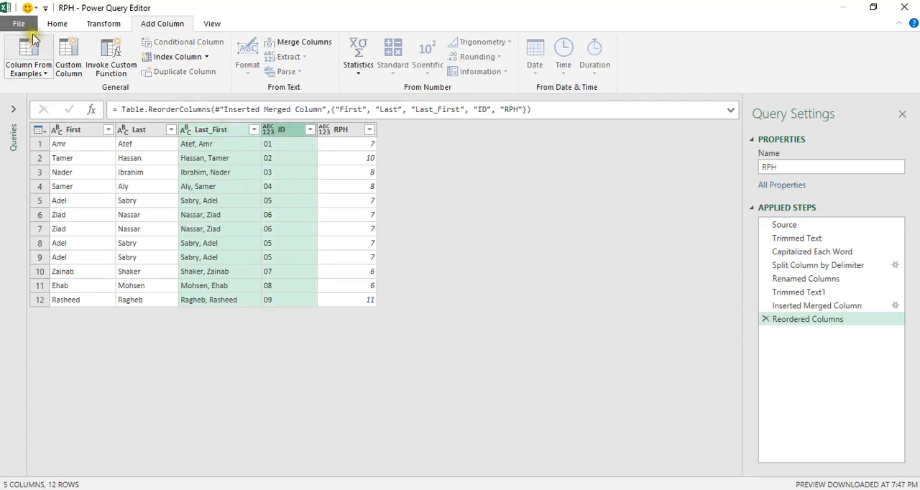
left_click(57, 24)
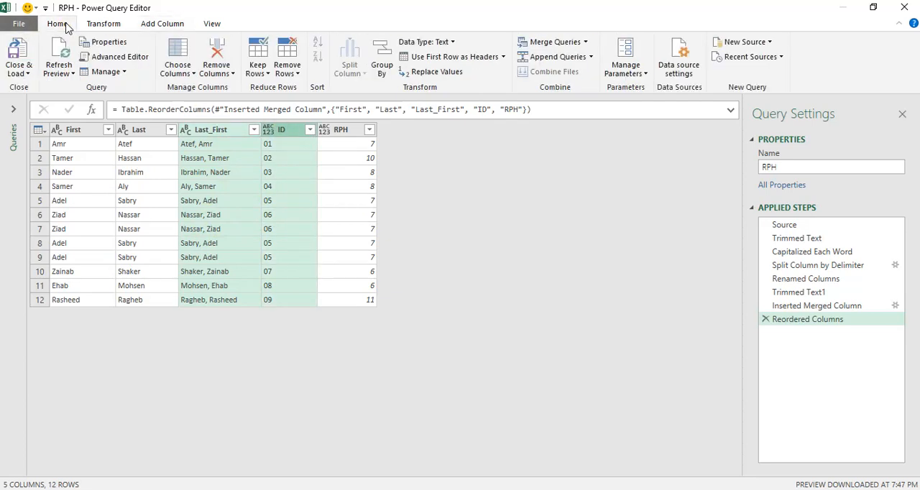
left_click(298, 75)
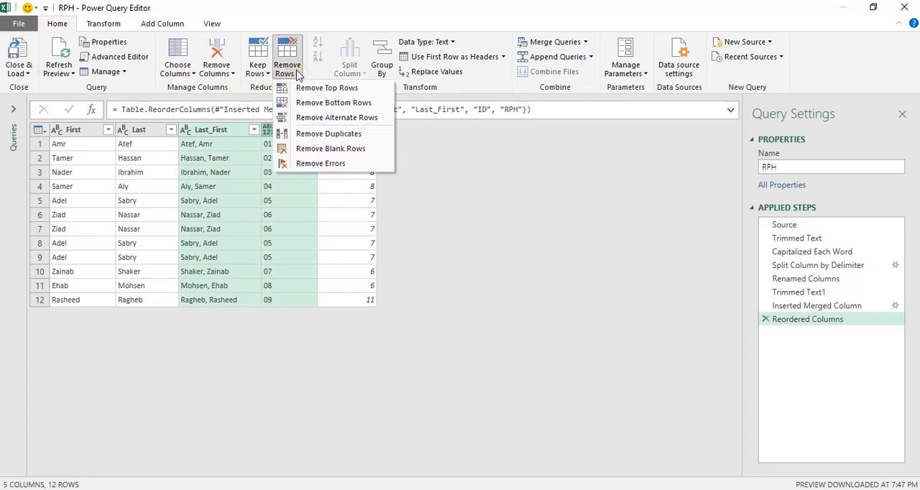
left_click(328, 134)
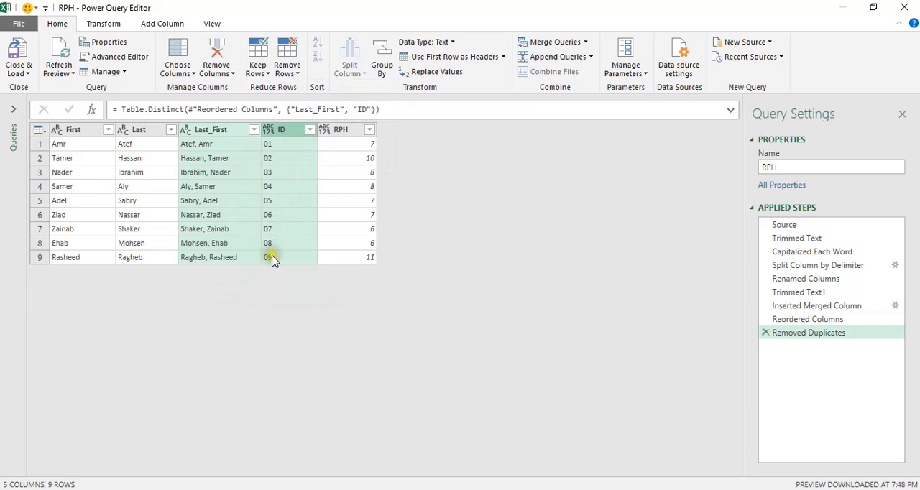
left_click(794, 321)
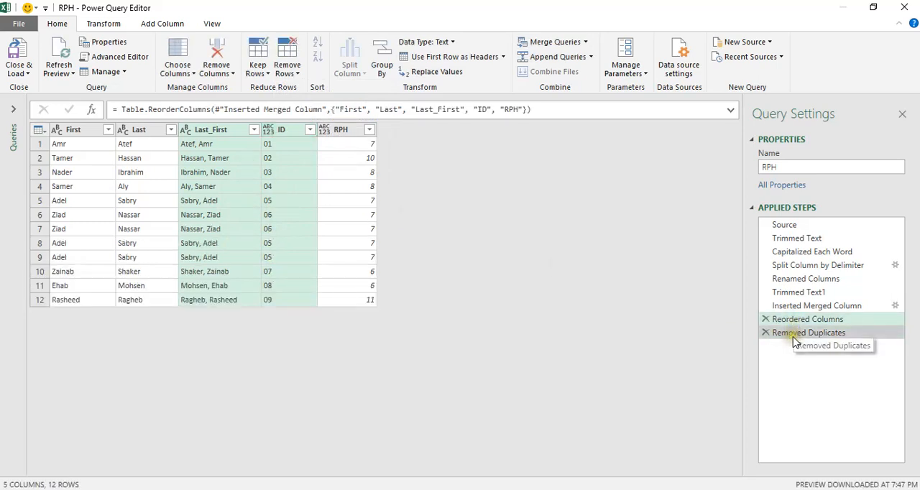
left_click(793, 334)
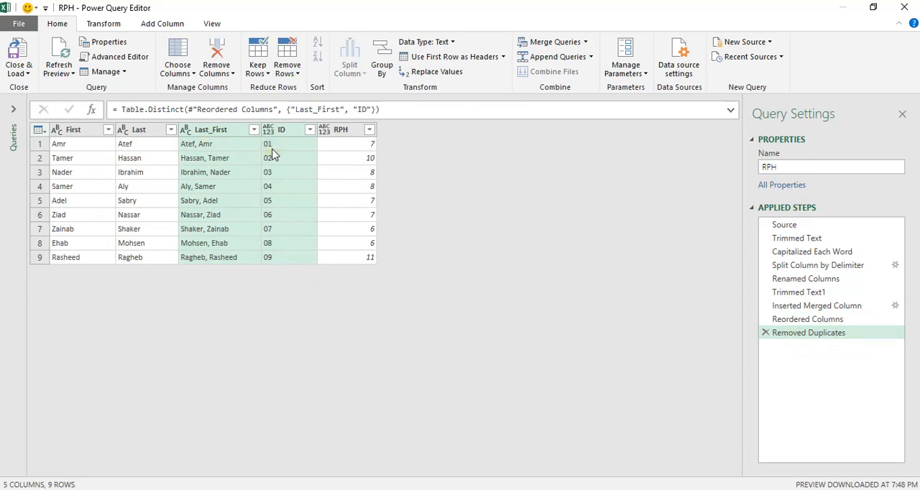
Check the data types of the Last and Last_First columns, and set the ID column's data type to Text
left_click(168, 189)
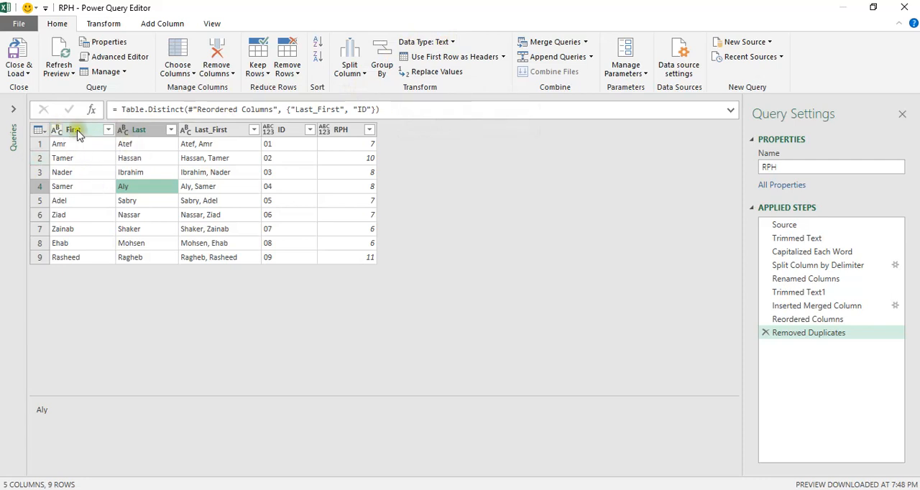
left_click(126, 136)
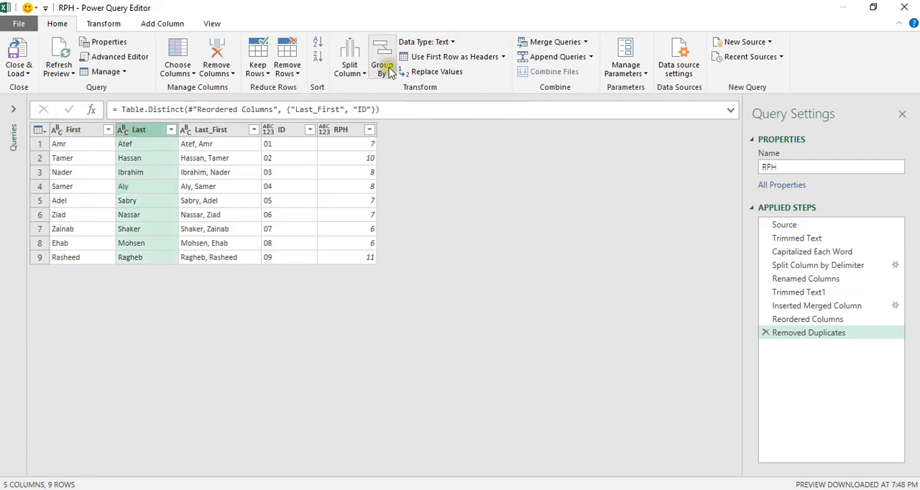
left_click(198, 133)
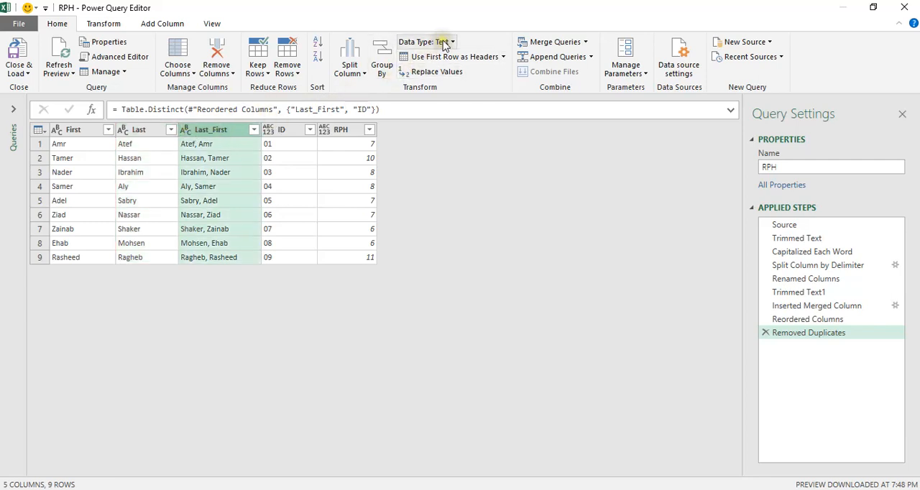
left_click(286, 129)
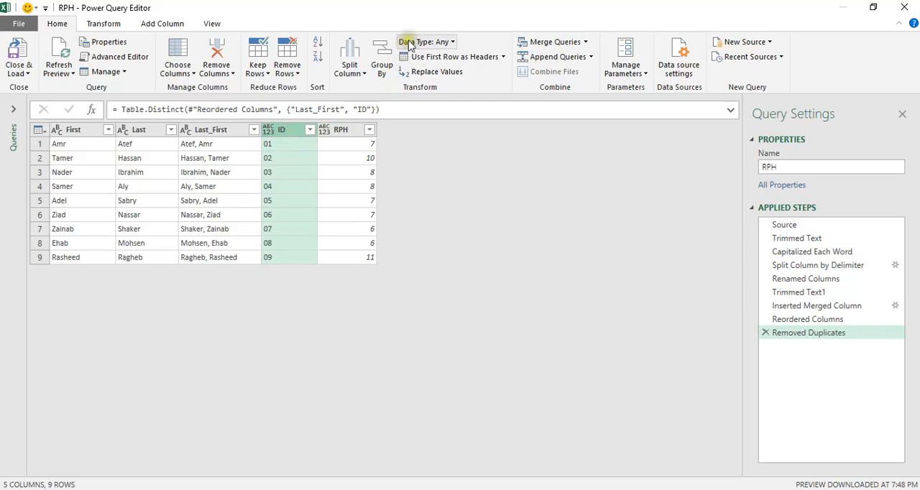
left_click(453, 42)
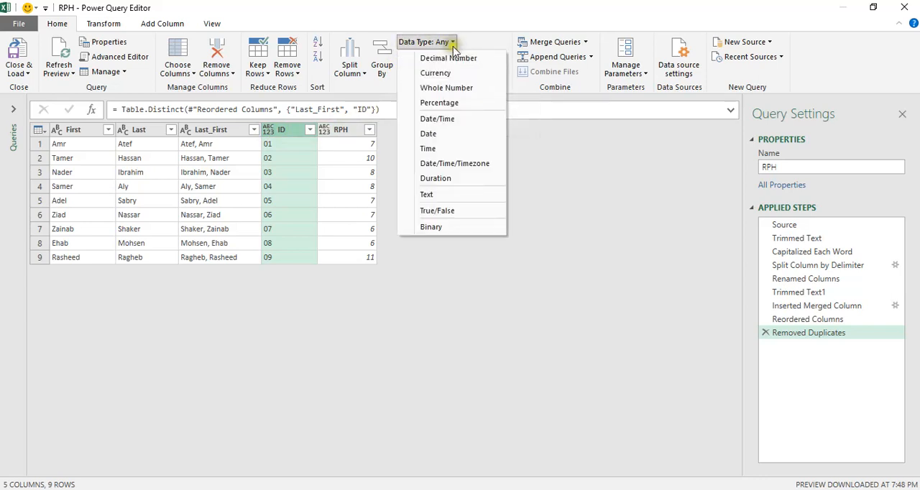
left_click(432, 195)
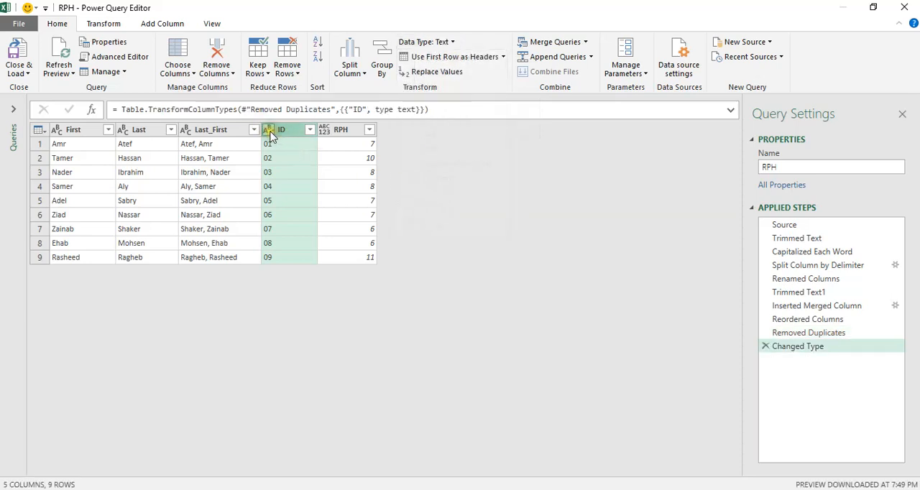
Set the RPH column's data type to Currency
left_click(341, 131)
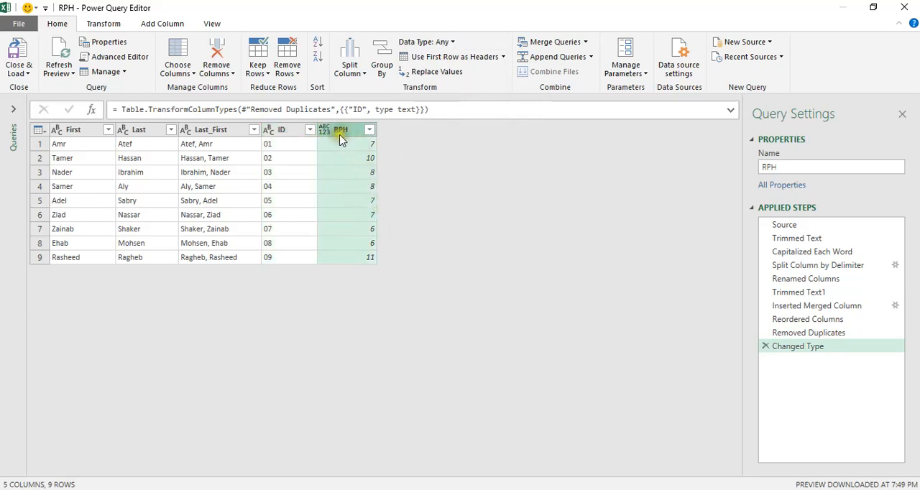
left_click(455, 42)
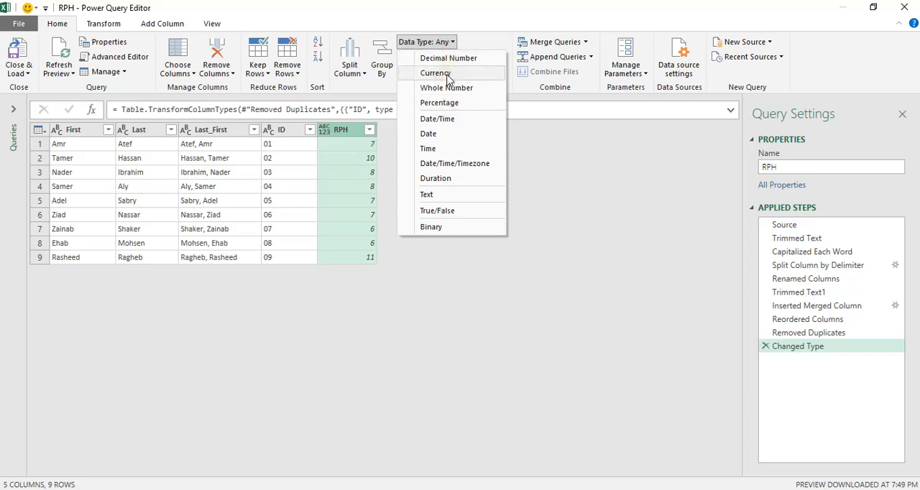
left_click(447, 77)
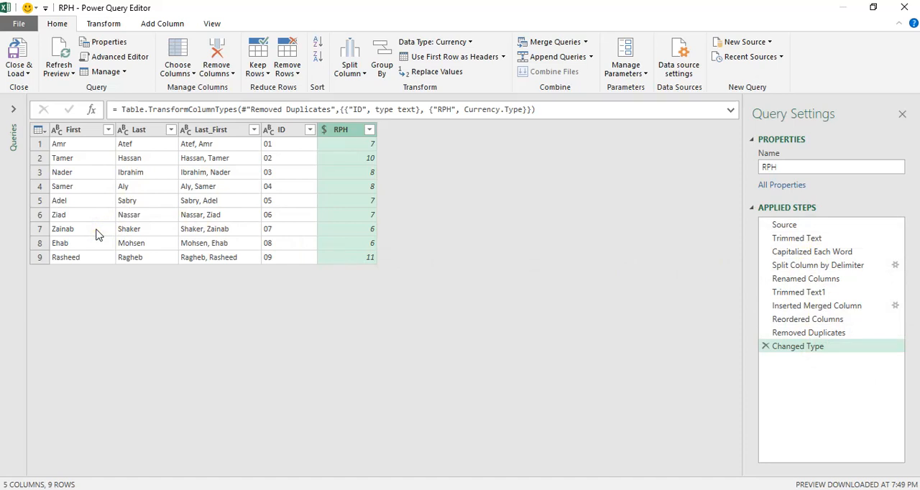
Close the Power Query Editor and keep the changes made to the RPH query
left_click(146, 185)
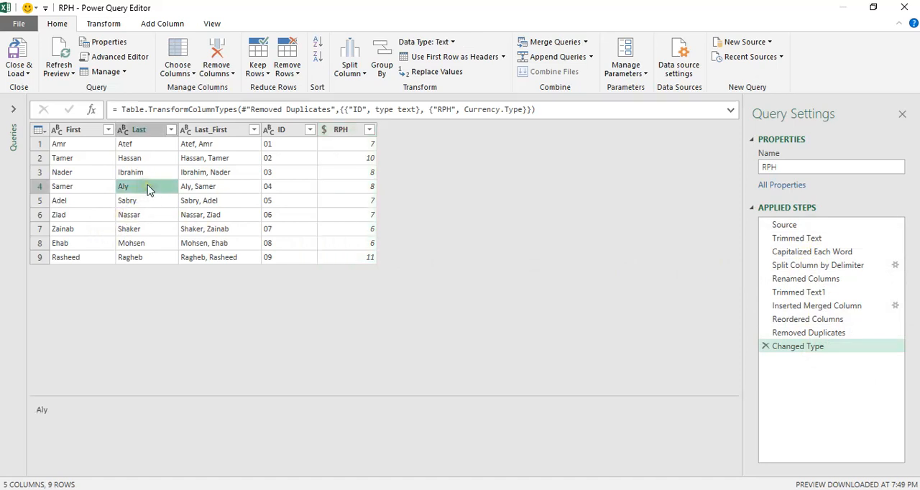
left_click(906, 7)
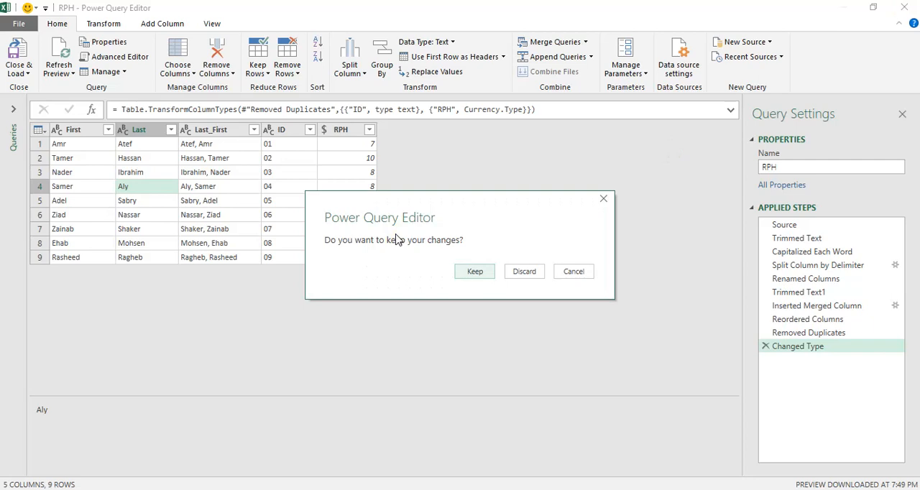
left_click(579, 270)
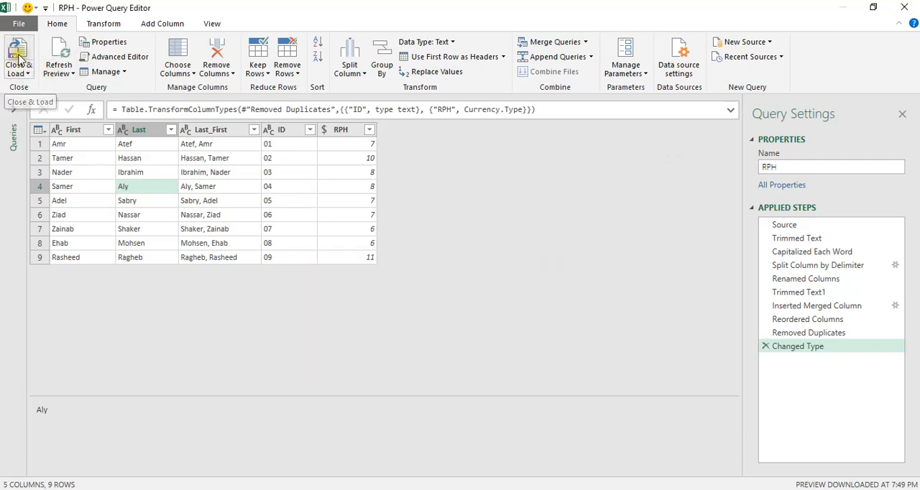
left_click(912, 6)
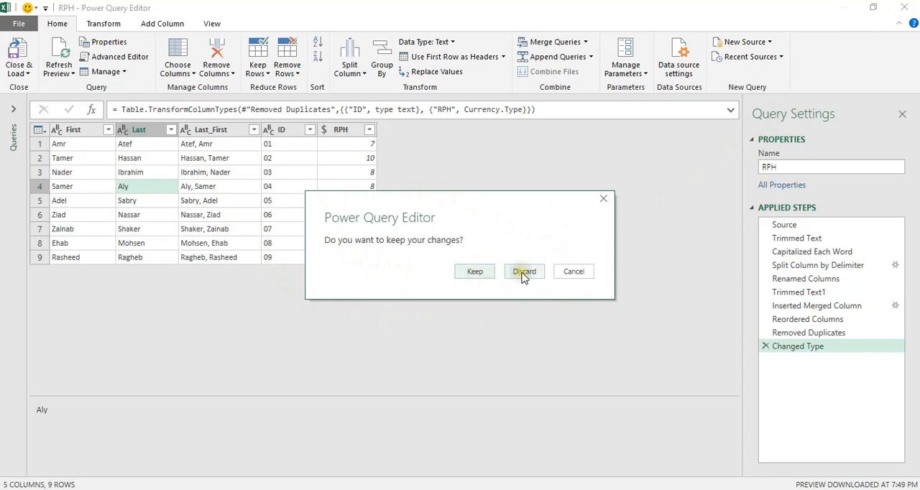
left_click(475, 273)
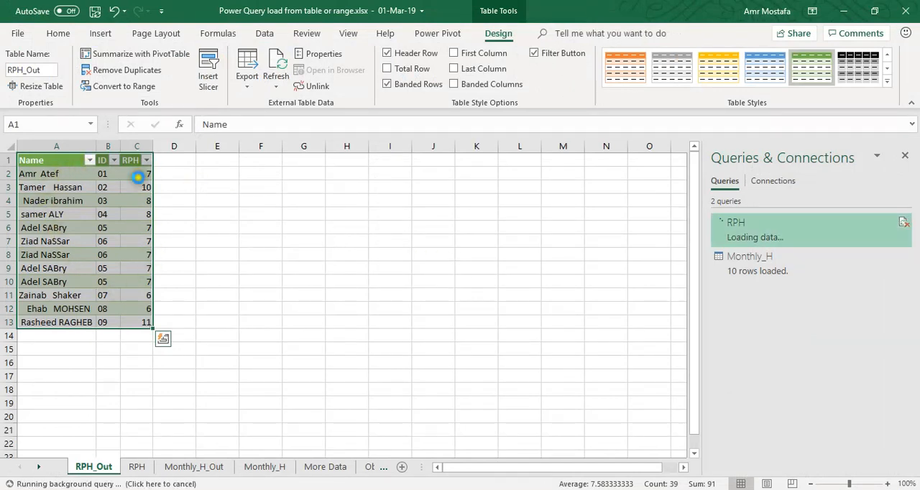
Compare the cleaned output table on the RPH_Out sheet with the original source table on the RPH sheet
left_click_drag(45, 175, 60, 282)
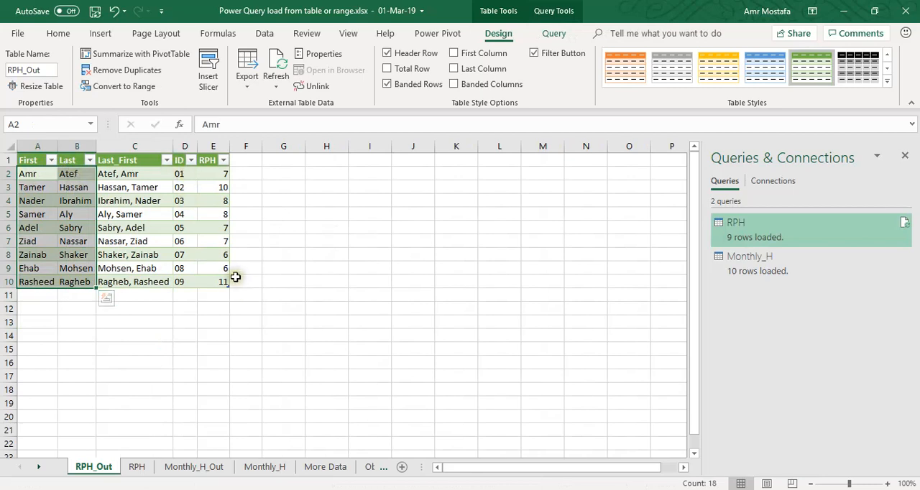
mouse_move(755, 238)
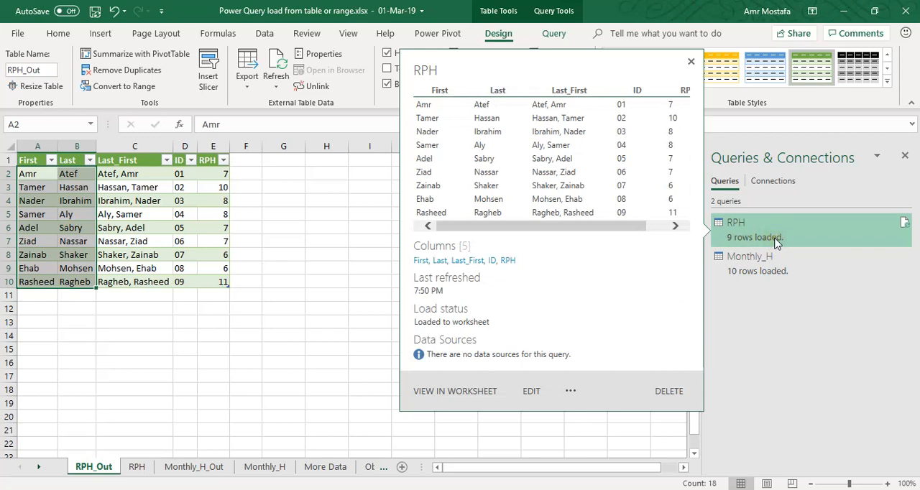
left_click(147, 214)
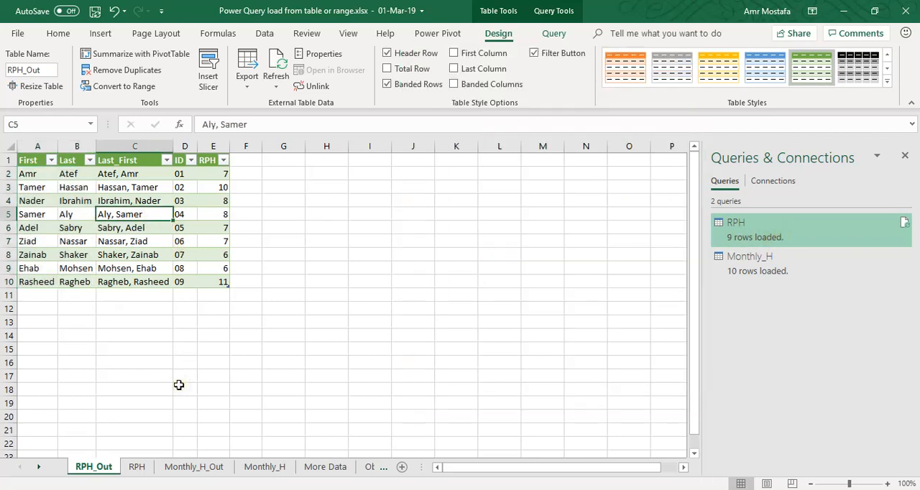
left_click(135, 467)
left_click(89, 469)
left_click(136, 468)
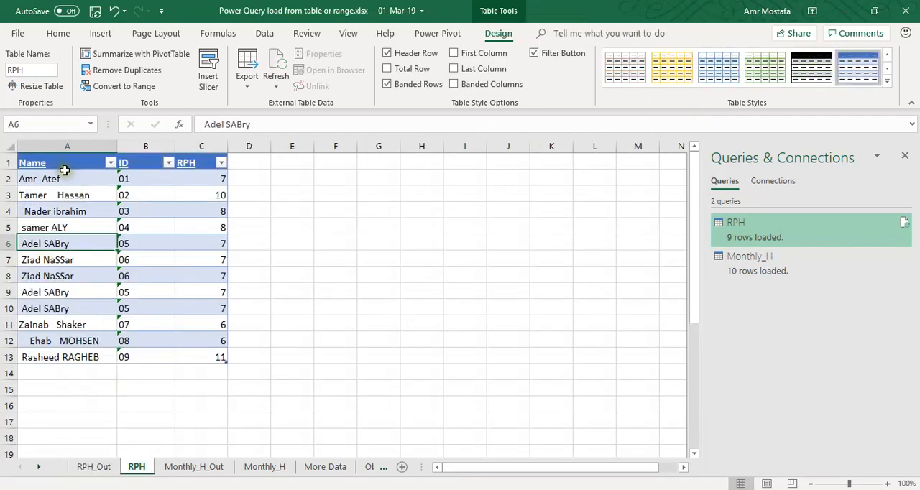
left_click_drag(68, 164, 187, 359)
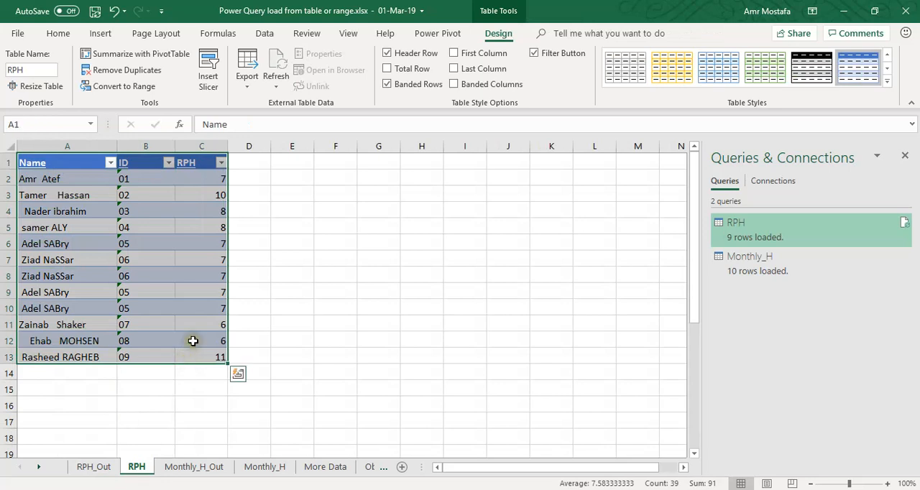
left_click(209, 352)
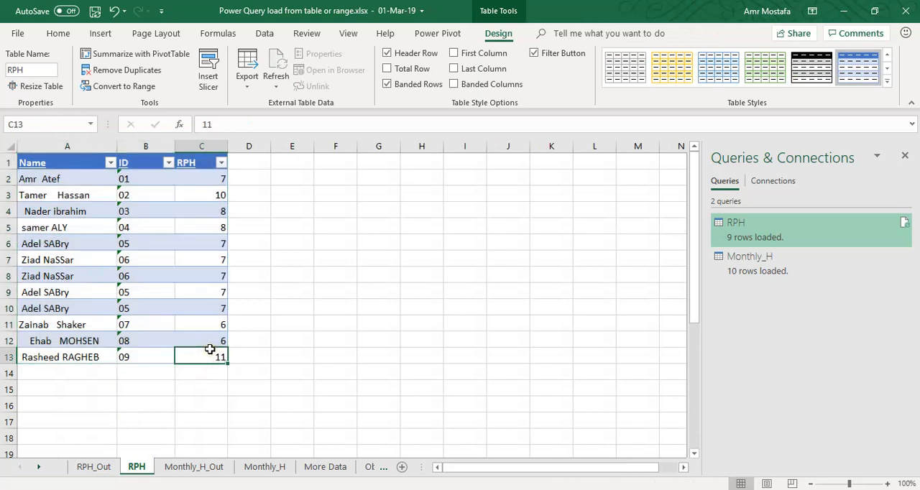
left_click(153, 289)
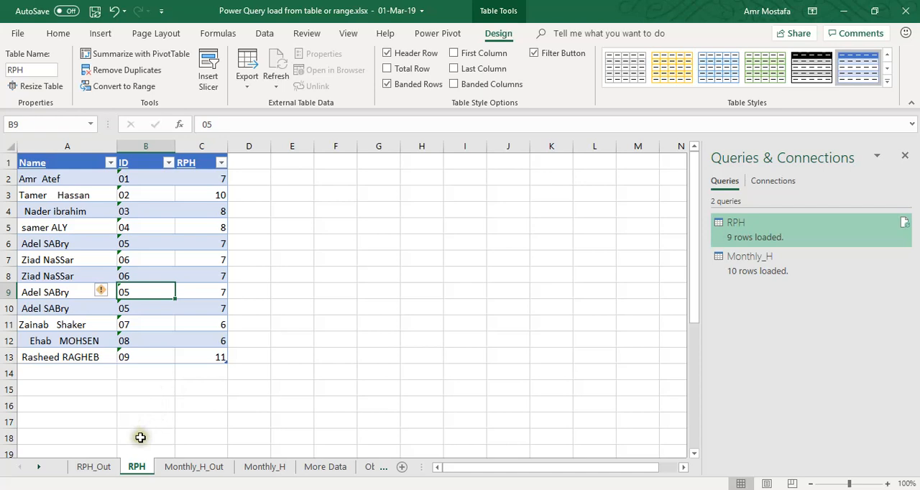
left_click(94, 468)
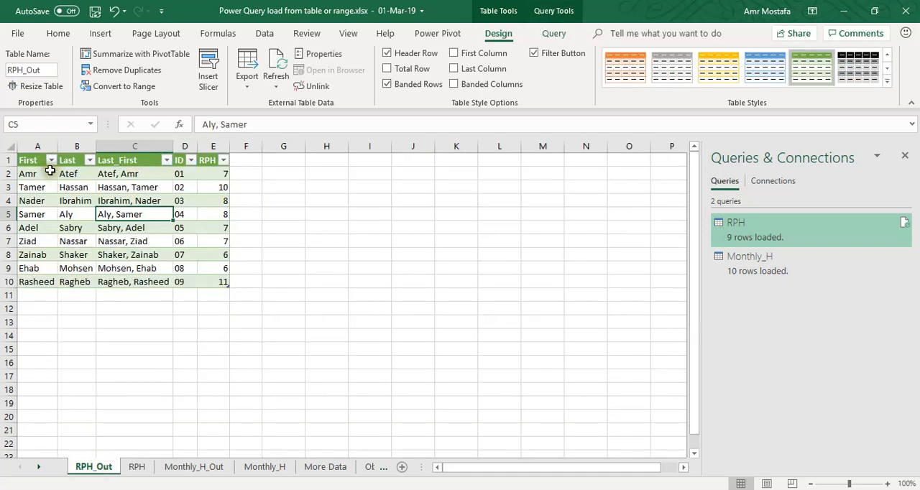
left_click_drag(35, 174, 210, 287)
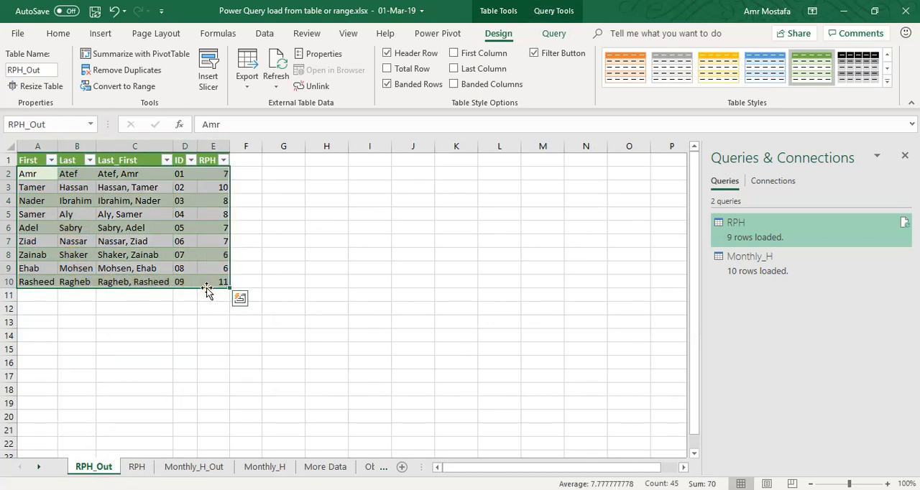
left_click(125, 201)
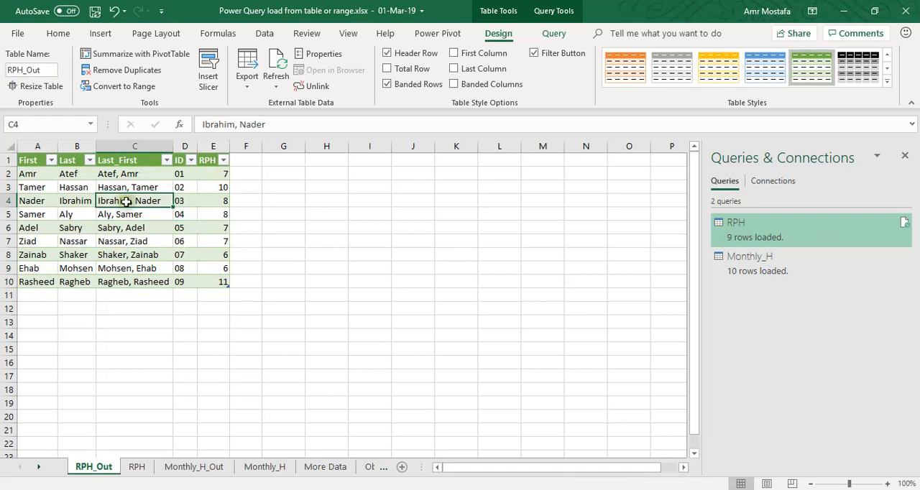
Clear all data rows of the RPH_Out table and reload them by refreshing the query output
left_click(33, 176)
left_click_drag(33, 176, 217, 283)
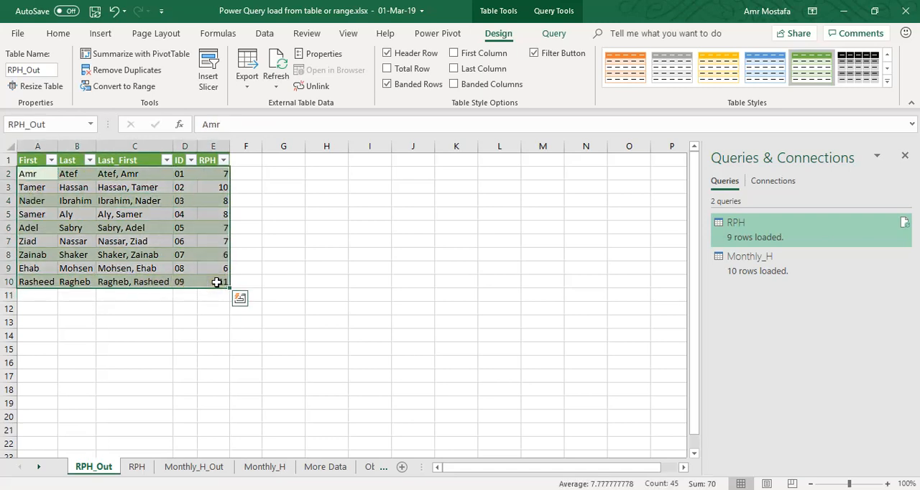
key("Delete")
left_click(127, 182)
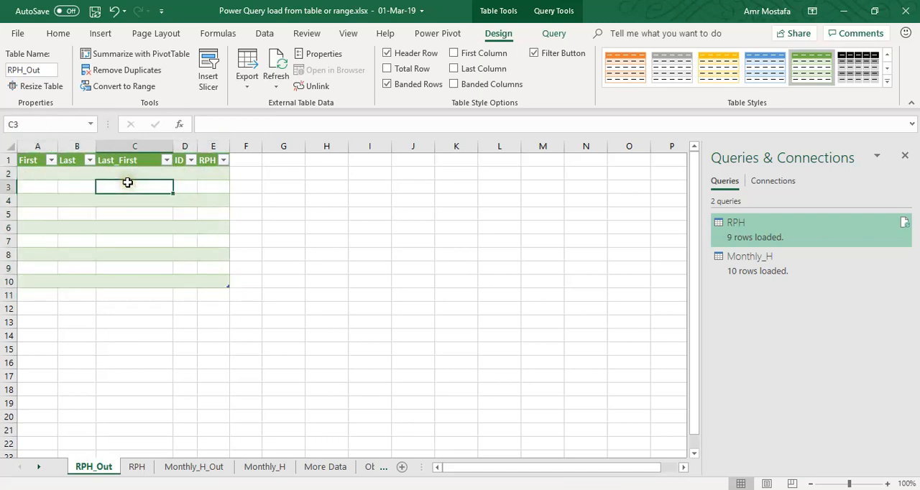
right_click(129, 186)
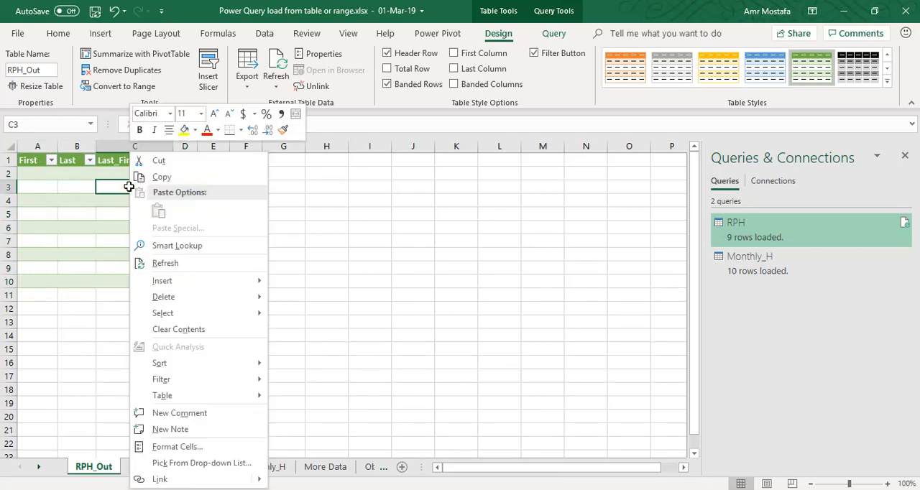
left_click(154, 263)
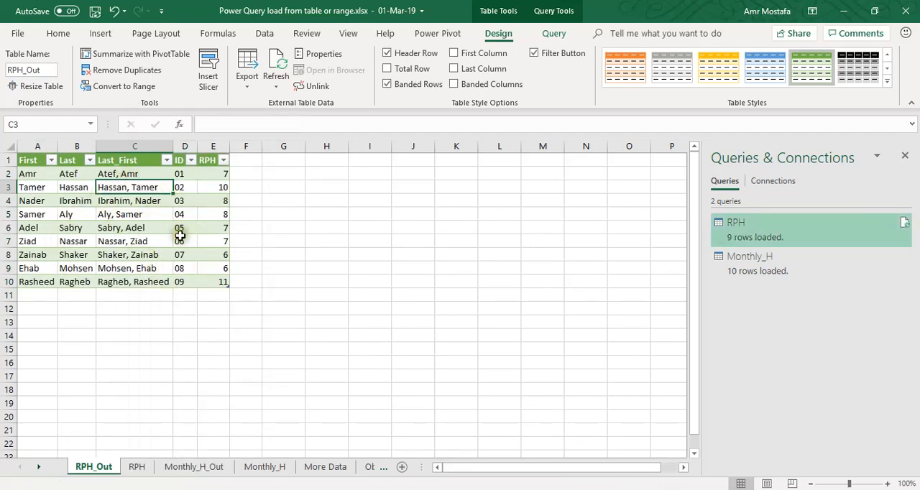
Set the RPH value for ID 08 to 9 in the source table on the RPH sheet
left_click(137, 467)
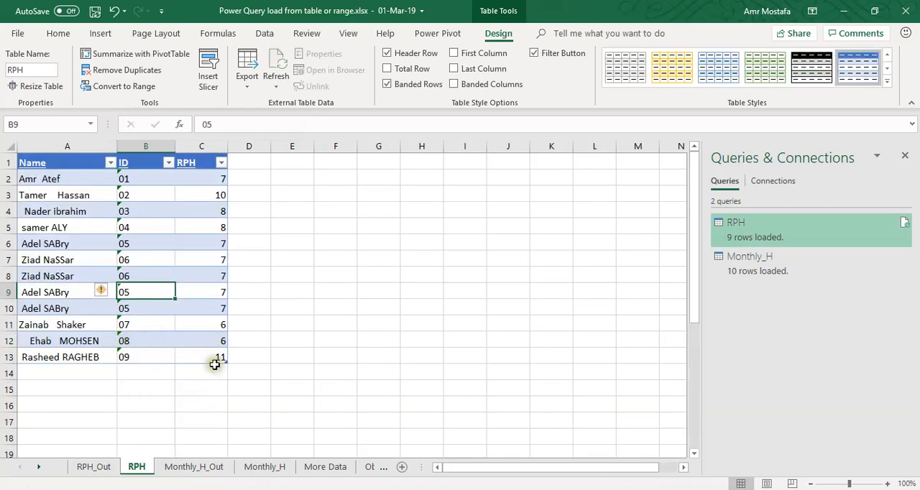
left_click(208, 337)
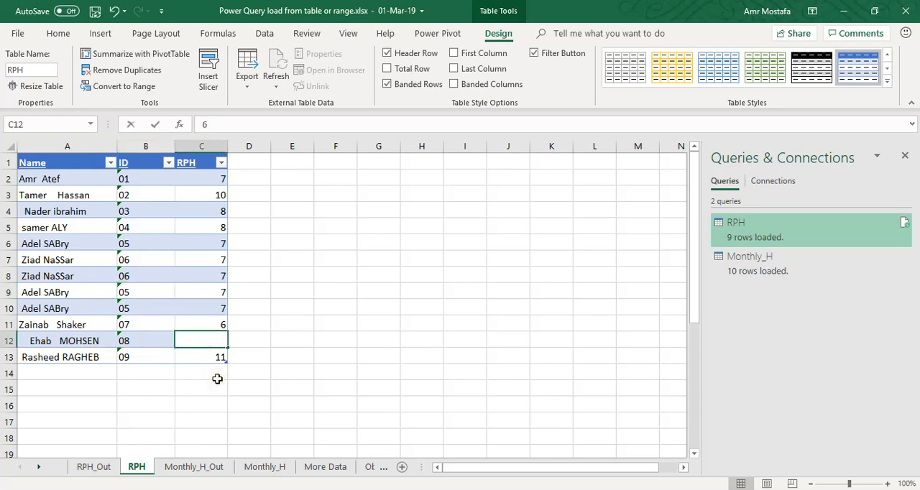
type("9")
key("Return")
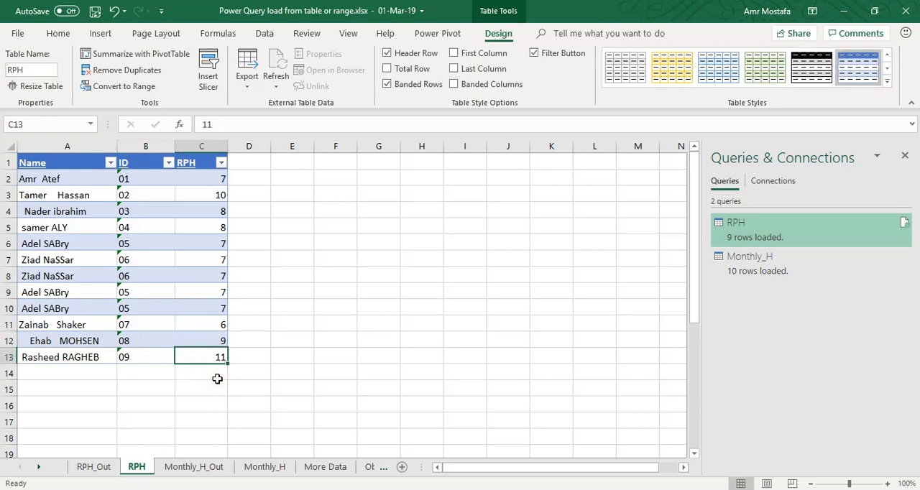
Refresh the RPH query to update the output table on the RPH_Out sheet from the edited source
left_click(92, 467)
left_click(148, 201)
right_click(149, 202)
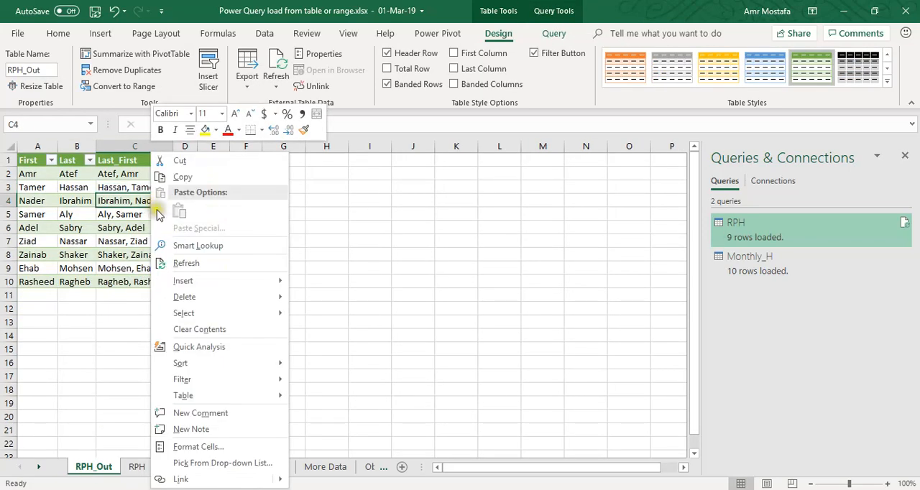
left_click(355, 239)
left_click(141, 214)
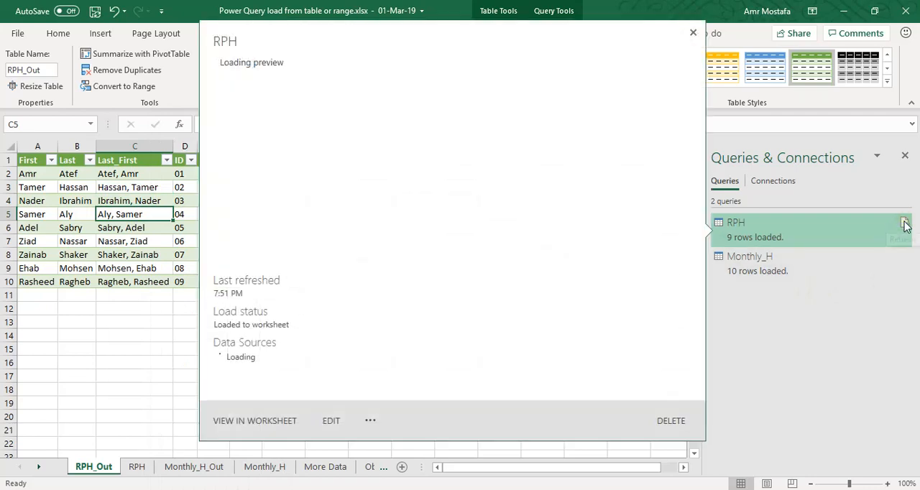
left_click(904, 224)
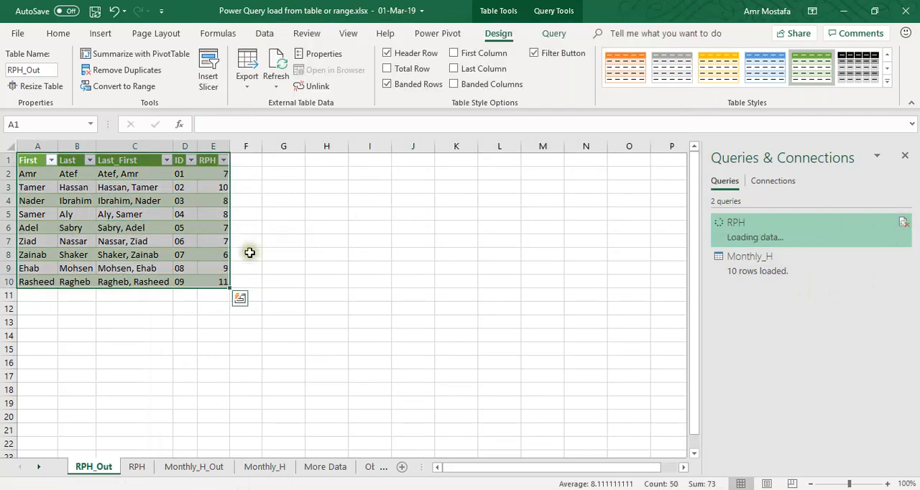
Overwrite the RPH value for ID 08 directly in the RPH_Out table, and refresh the table to replace the manual entry
left_click(222, 268)
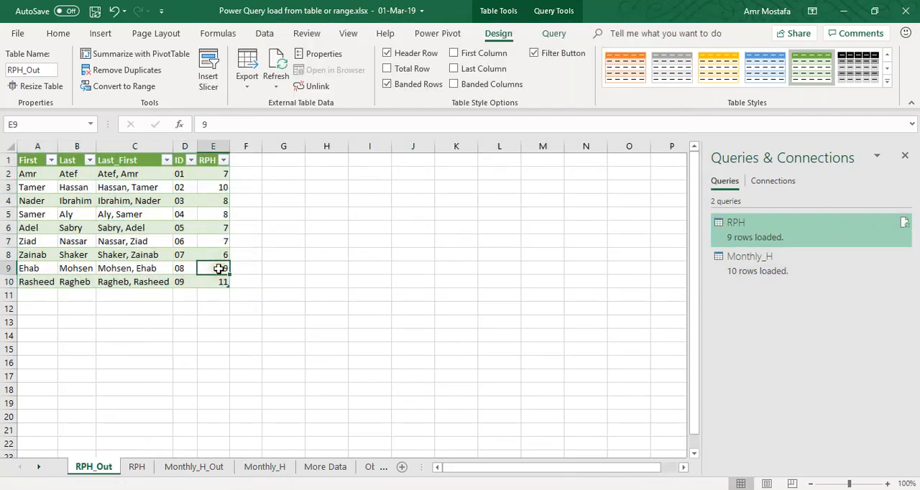
key("Return")
right_click(211, 268)
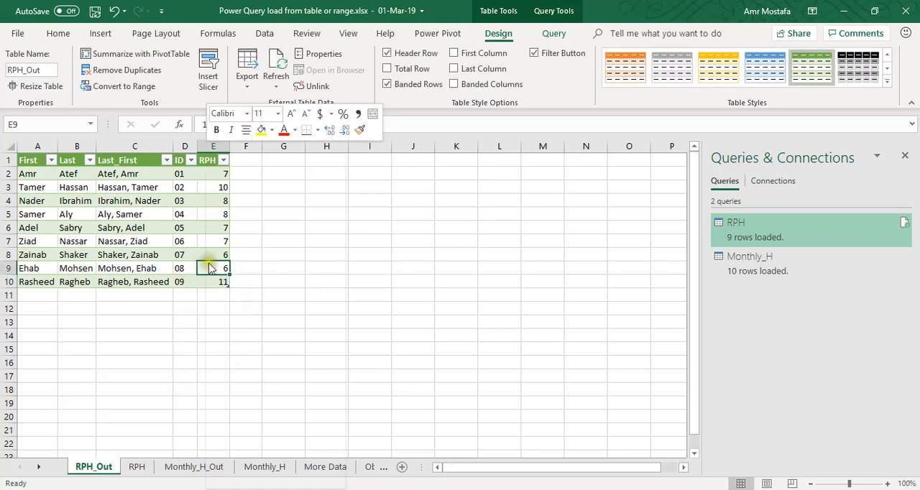
left_click(244, 263)
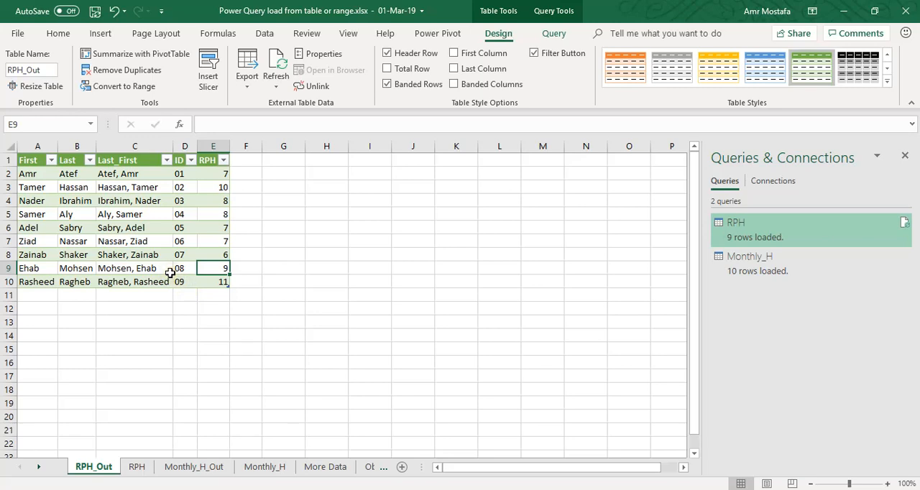
Examine the crosstab range on the Monthly_H sheet, from the ID column through the Dec column
left_click(264, 468)
left_click_drag(495, 474, 448, 467)
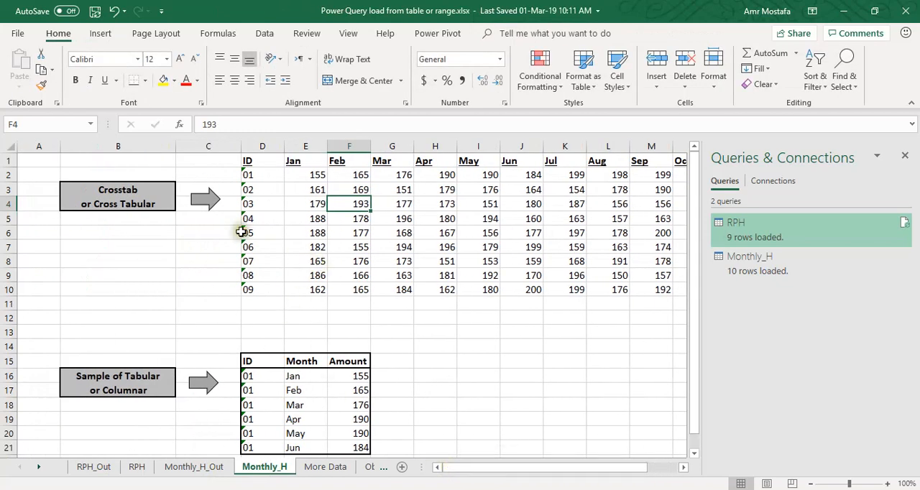
left_click_drag(251, 156, 318, 277)
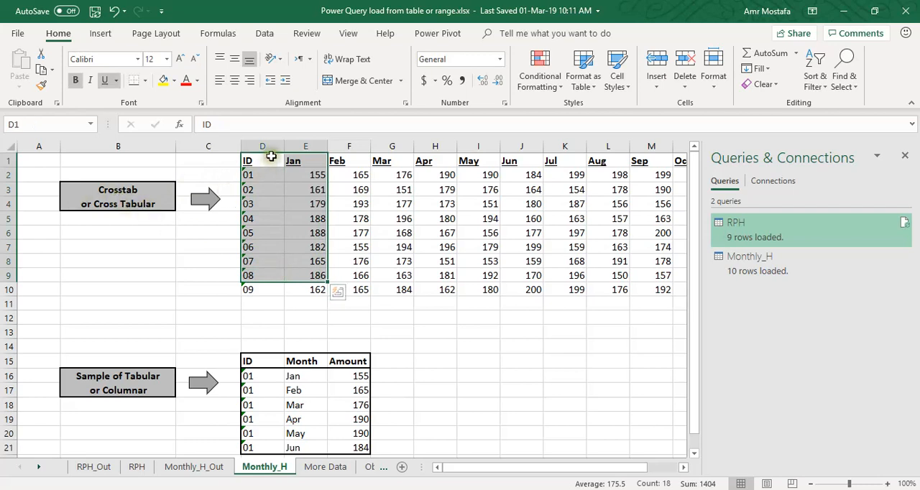
left_click_drag(263, 163, 609, 289)
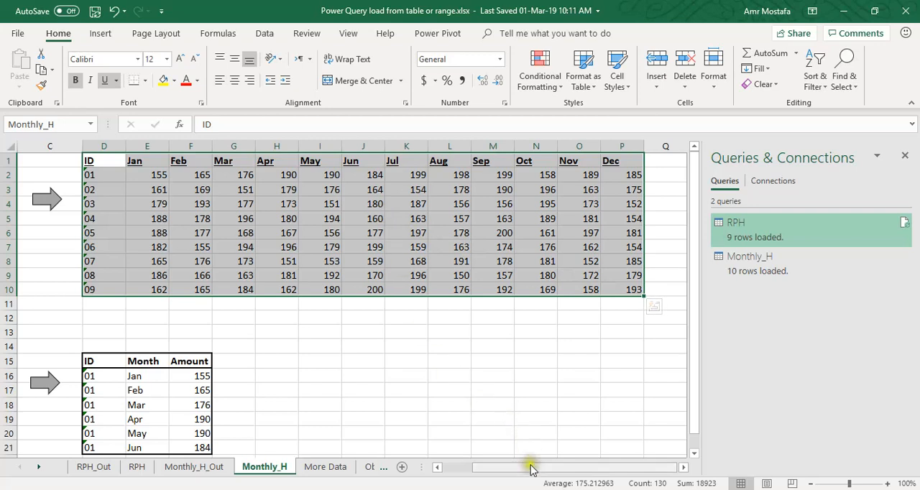
left_click_drag(530, 468, 515, 467)
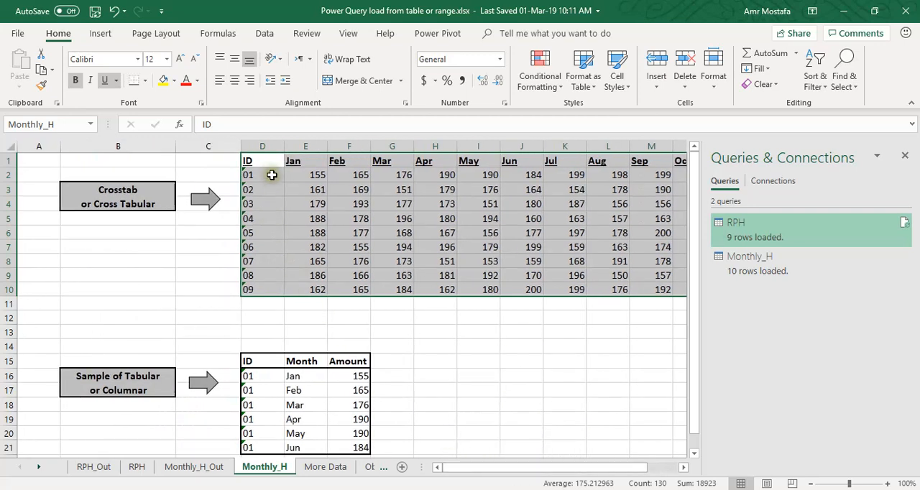
left_click_drag(263, 164, 629, 290)
left_click_drag(579, 468, 530, 465)
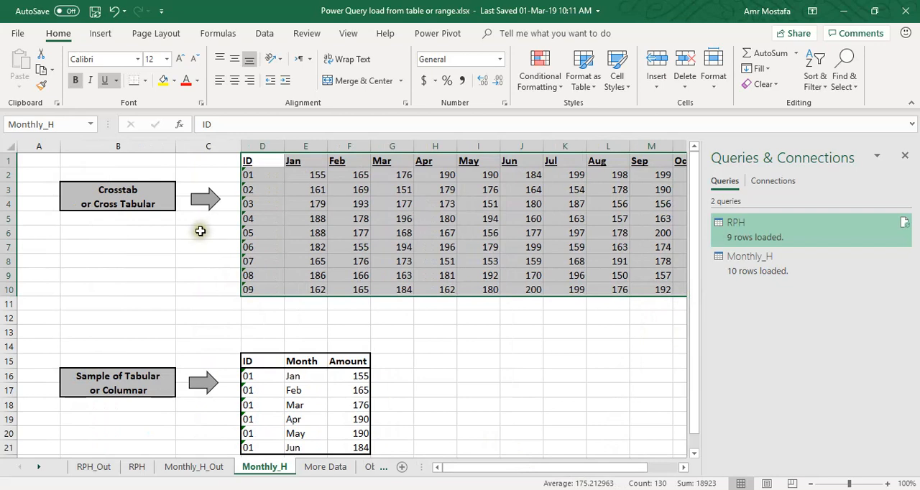
Compare the crosstab layout on the Monthly_H sheet with the sample tabular layout of ID, Month and Amount
scroll(209, 221, "down", 1)
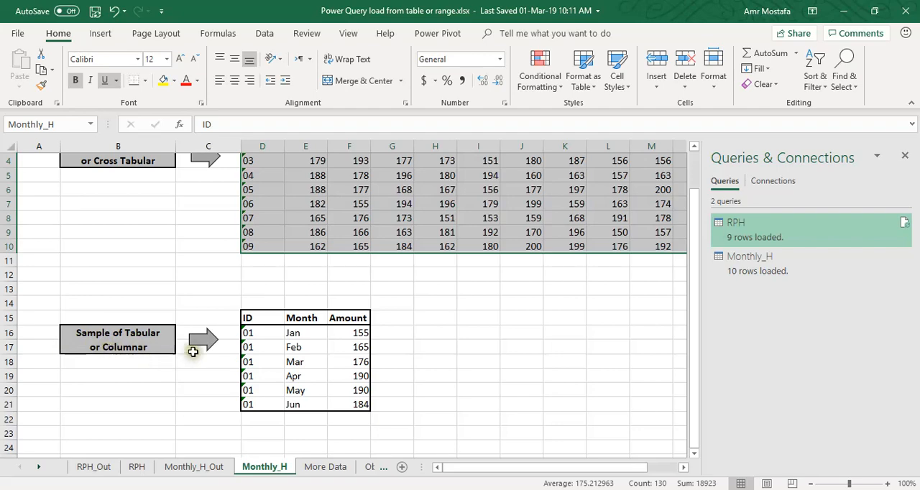
scroll(312, 257, "up", 1)
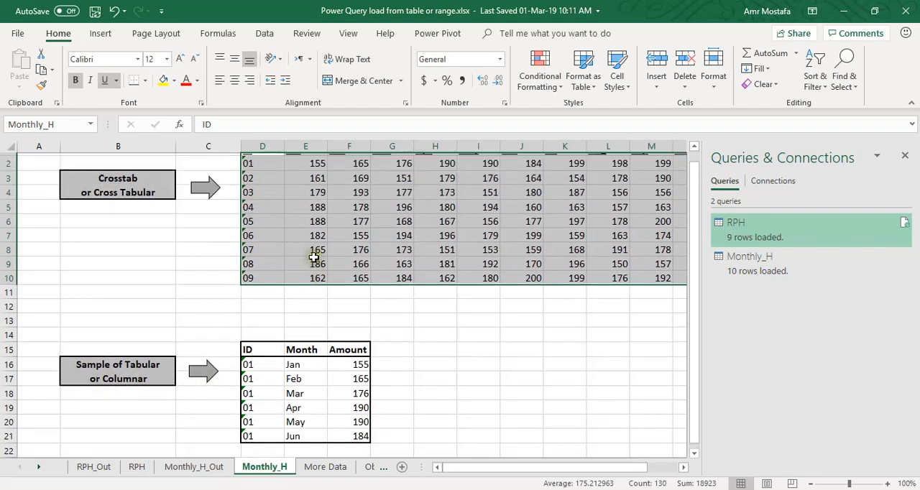
left_click_drag(259, 162, 431, 184)
left_click_drag(248, 360, 359, 449)
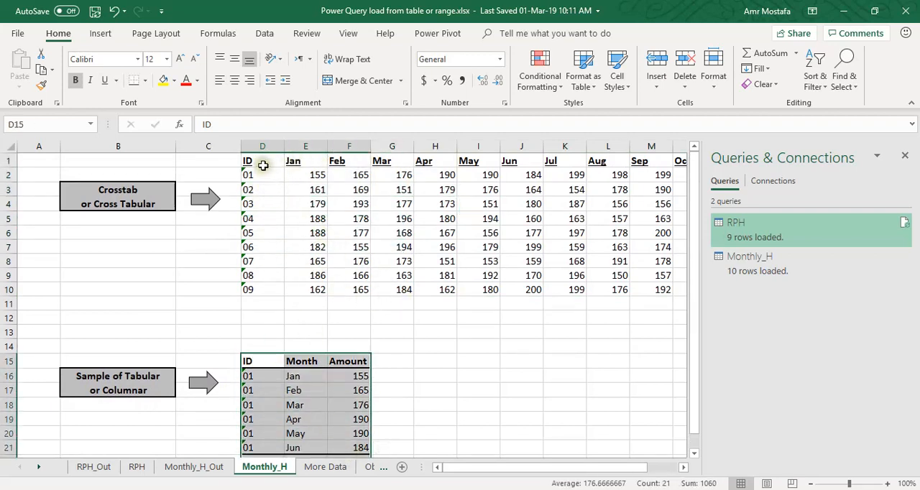
scroll(311, 289, "down", 1)
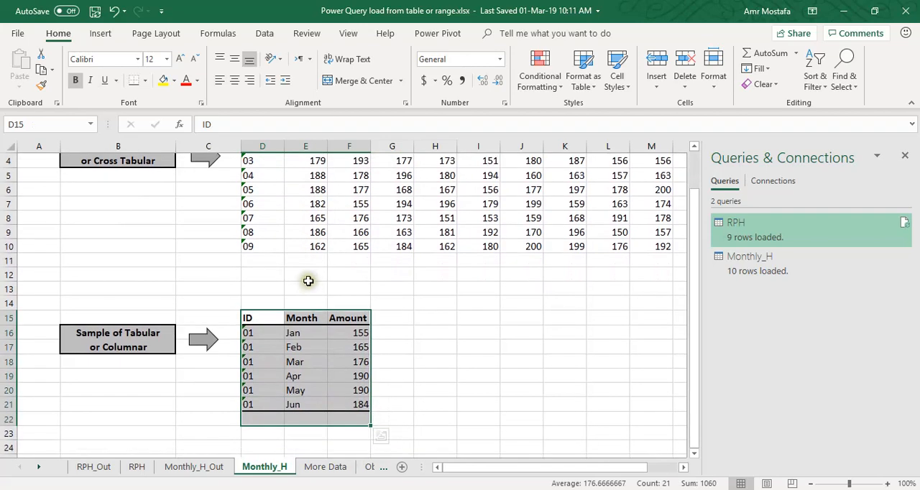
scroll(299, 237, "up", 1)
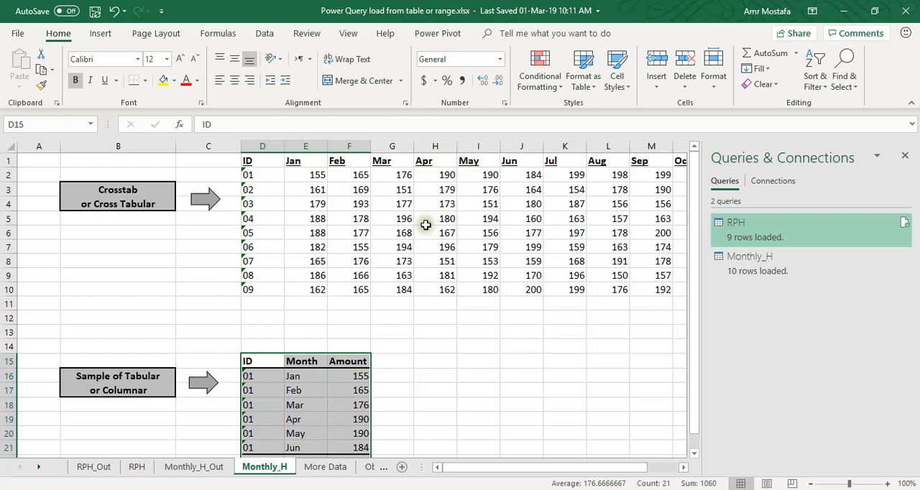
Open the Monthly_H query for editing in the Power Query Editor
left_click(332, 216)
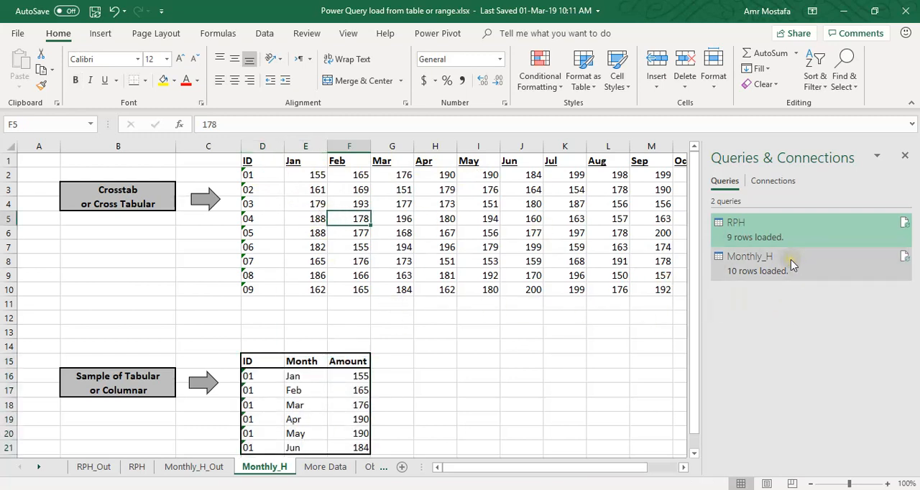
mouse_move(790, 260)
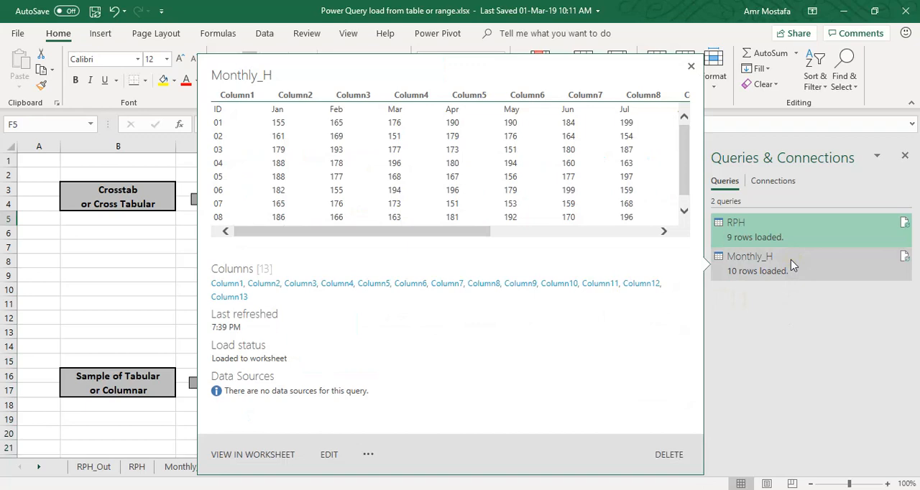
left_click(791, 264)
right_click(791, 265)
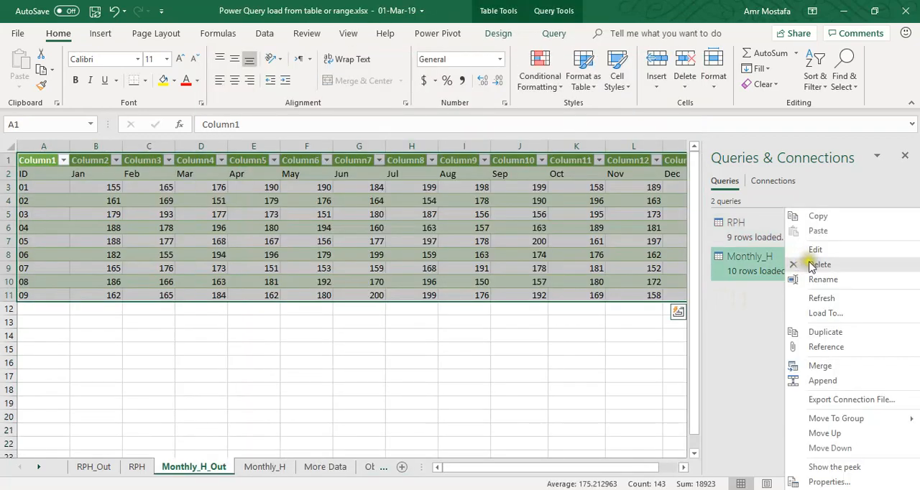
left_click(815, 252)
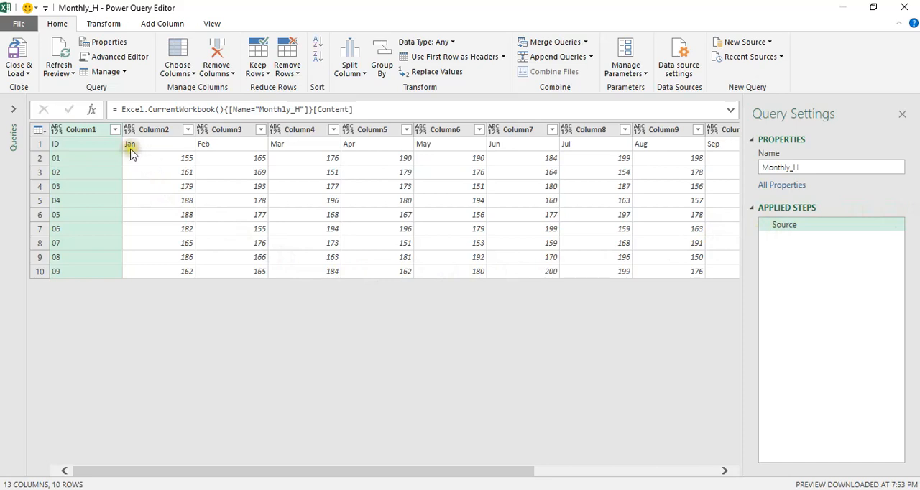
Promote the first row of the Monthly_H query, holding ID and the month names, to column headers
left_click(62, 147)
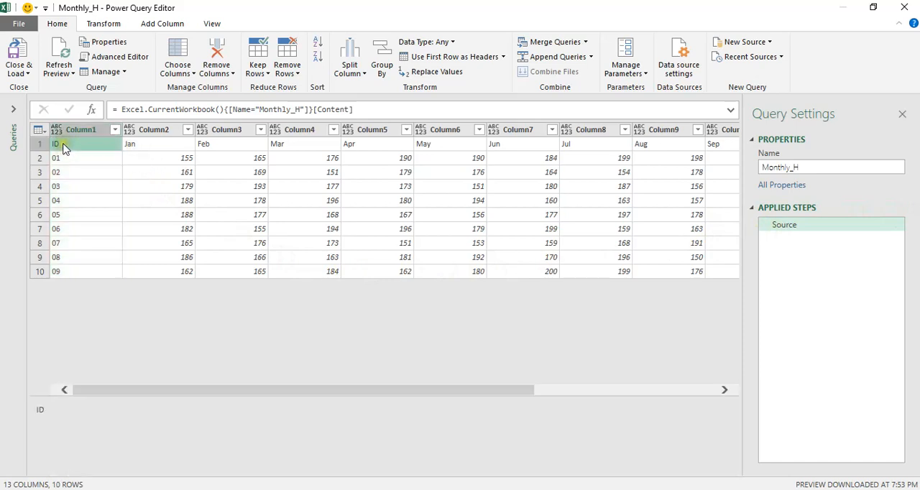
left_click(144, 145)
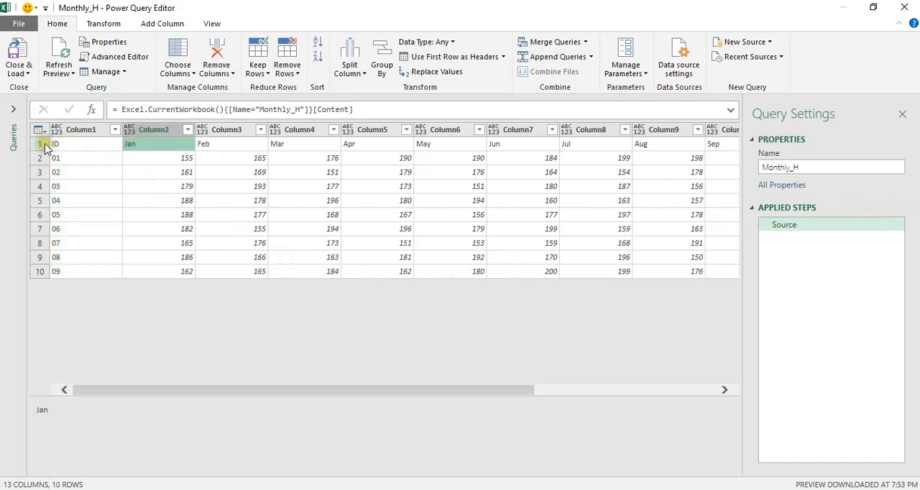
left_click(74, 145)
left_click(140, 147)
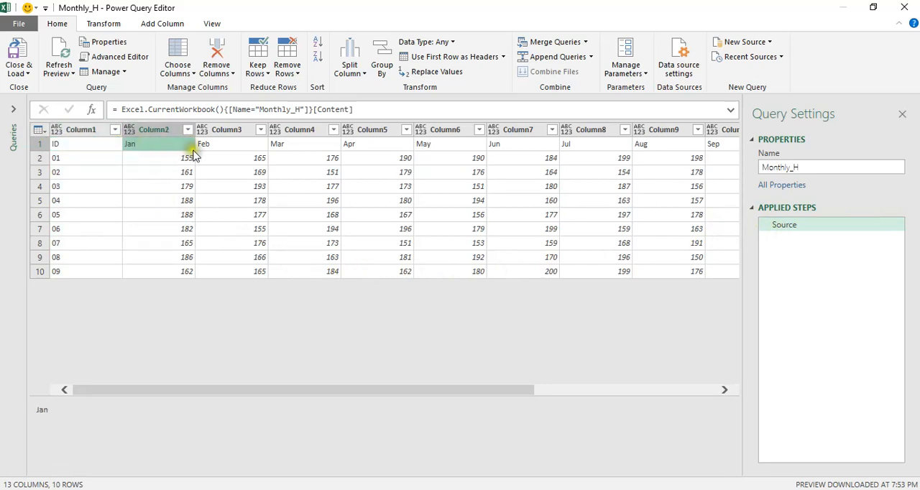
left_click(235, 149)
left_click(137, 148)
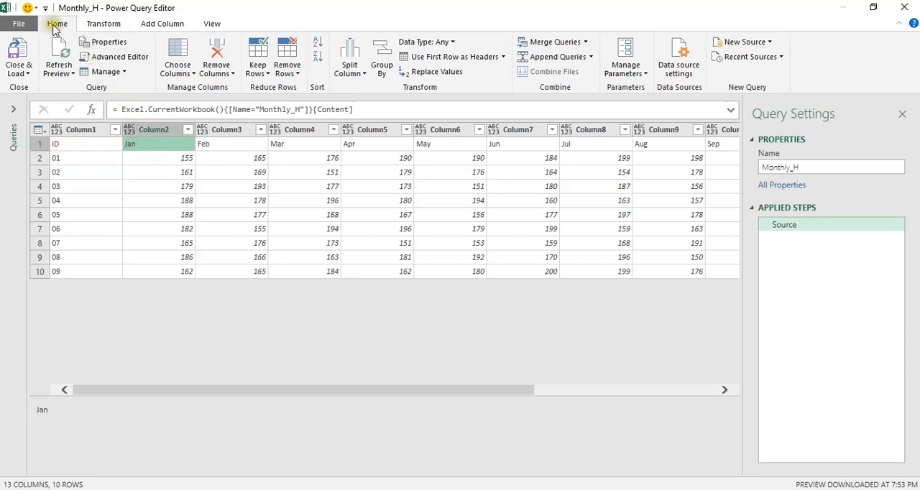
left_click(444, 59)
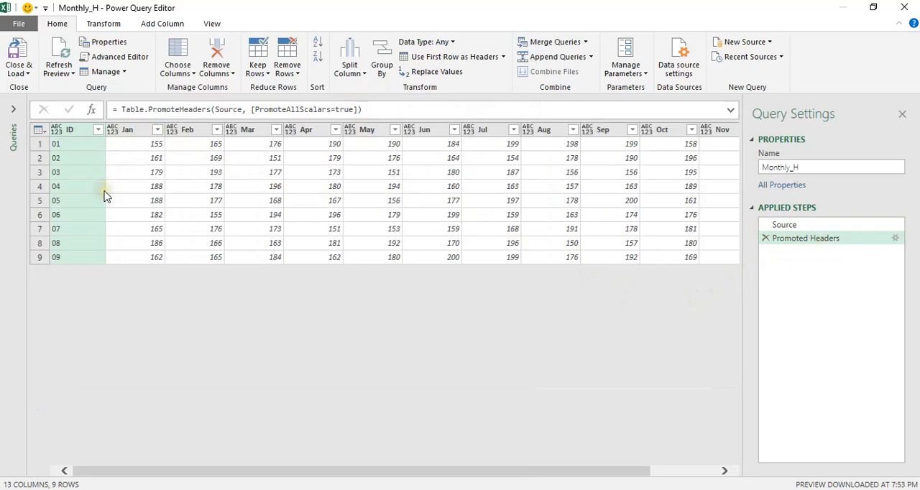
left_click(132, 134)
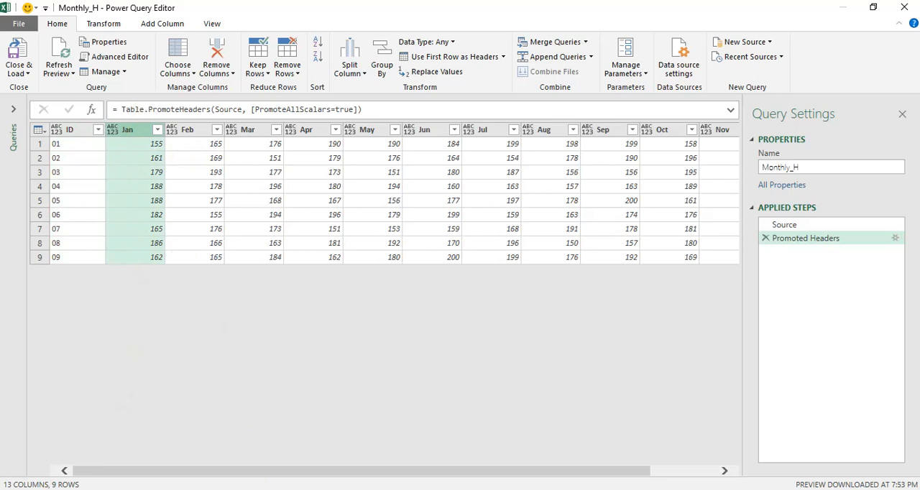
left_click_drag(268, 475, 445, 456)
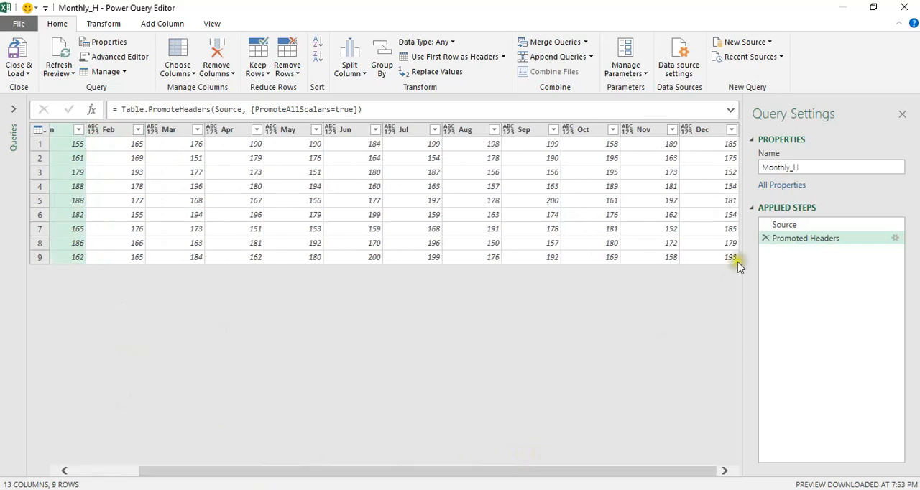
left_click(703, 132, "shift")
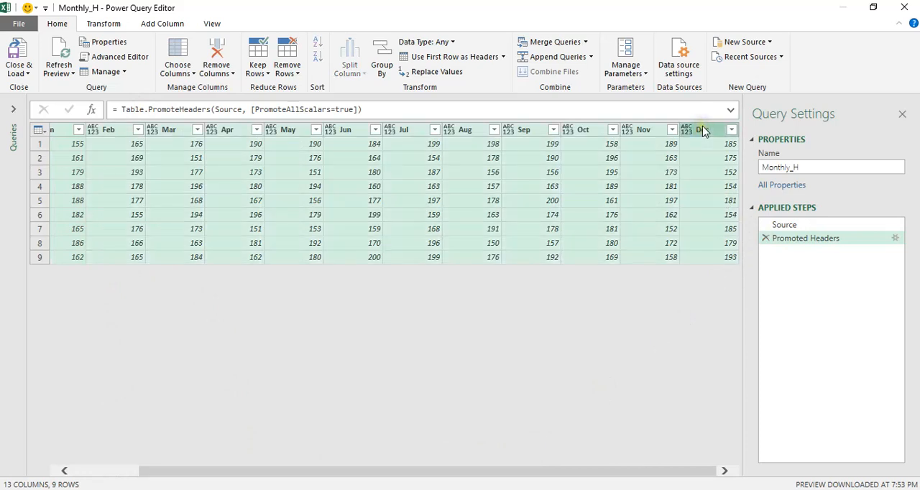
left_click_drag(624, 473, 431, 469)
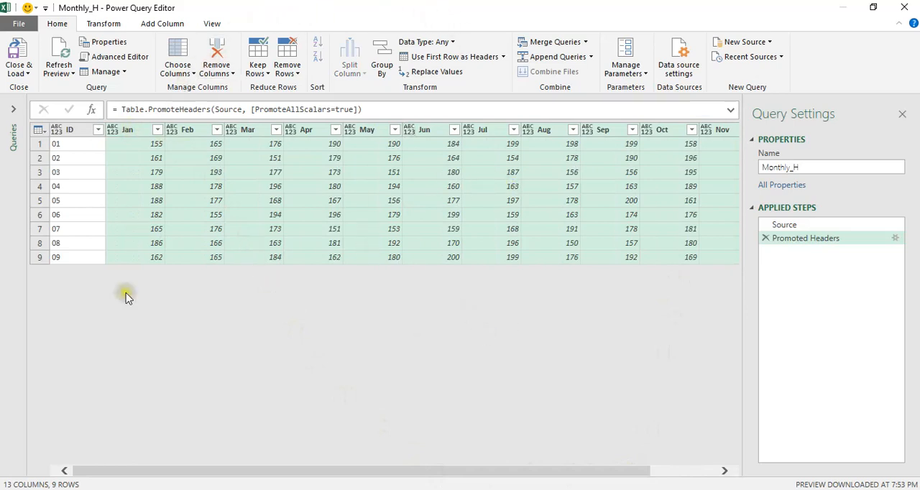
left_click(104, 23)
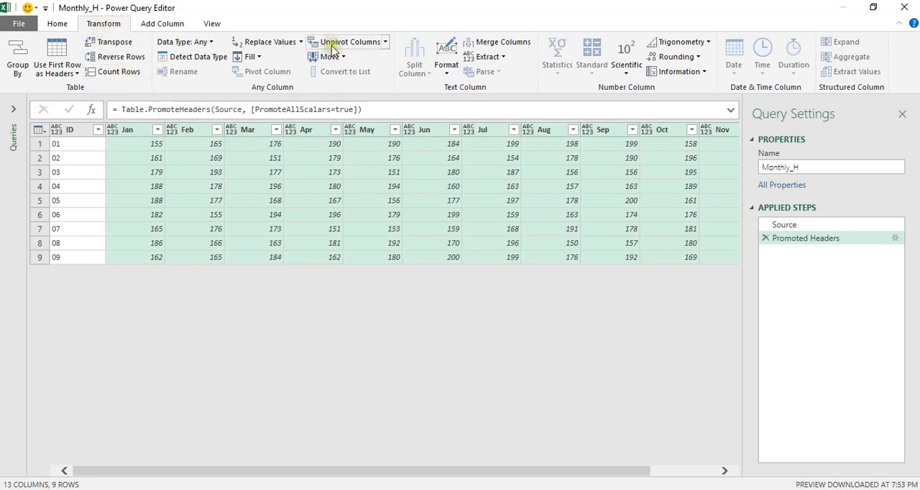
left_click(385, 44)
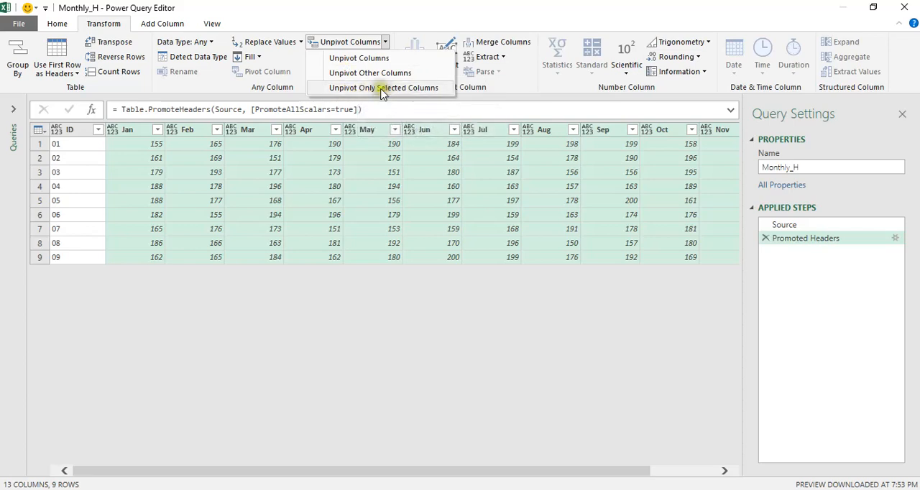
left_click(74, 132)
Unpivot all columns other than ID into attribute-value pairs
left_click(74, 133)
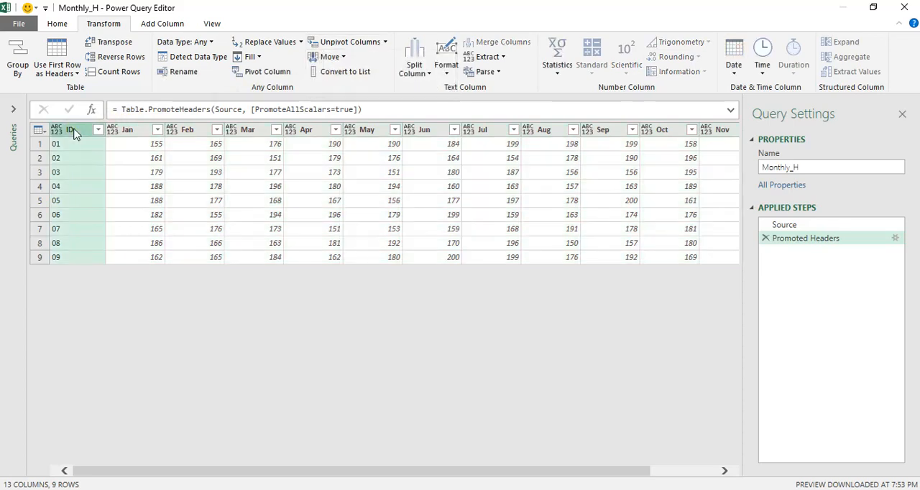
left_click(386, 42)
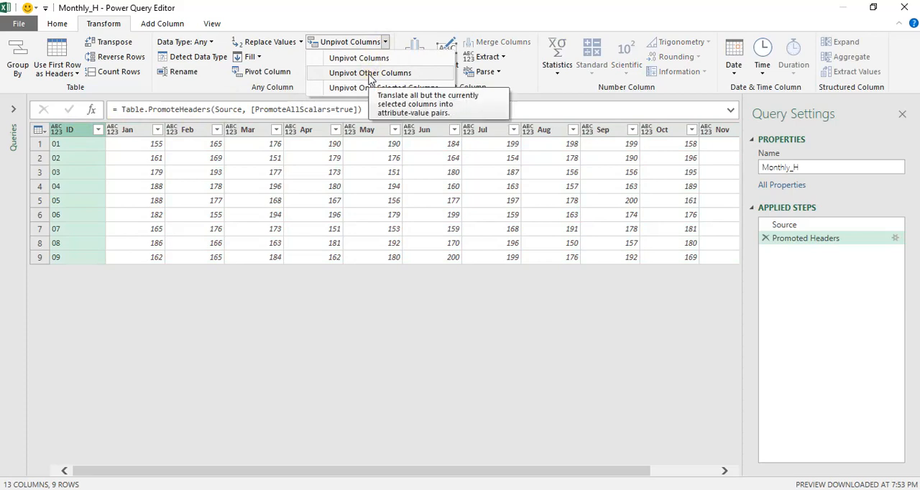
left_click(370, 73)
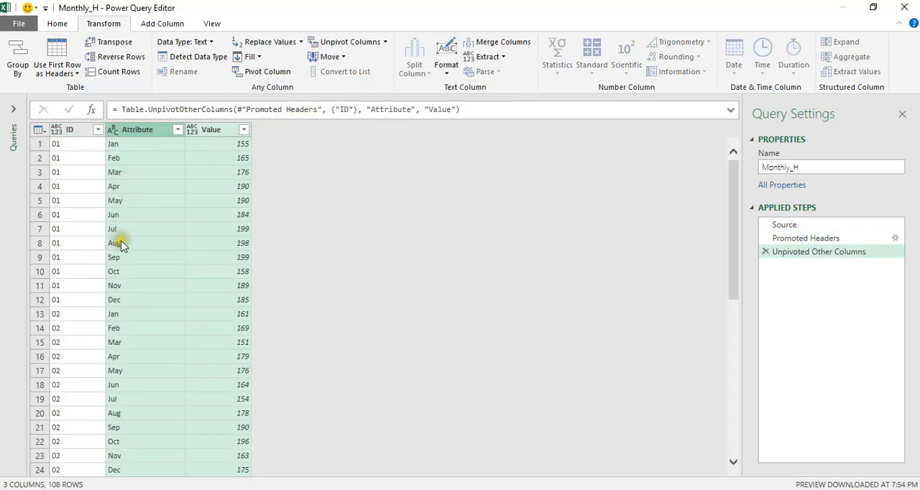
Review the unpivoted rows, and rename the Attribute column to Month and the Value column to Hours
scroll(130, 237, "down", 5)
scroll(130, 237, "up", 5)
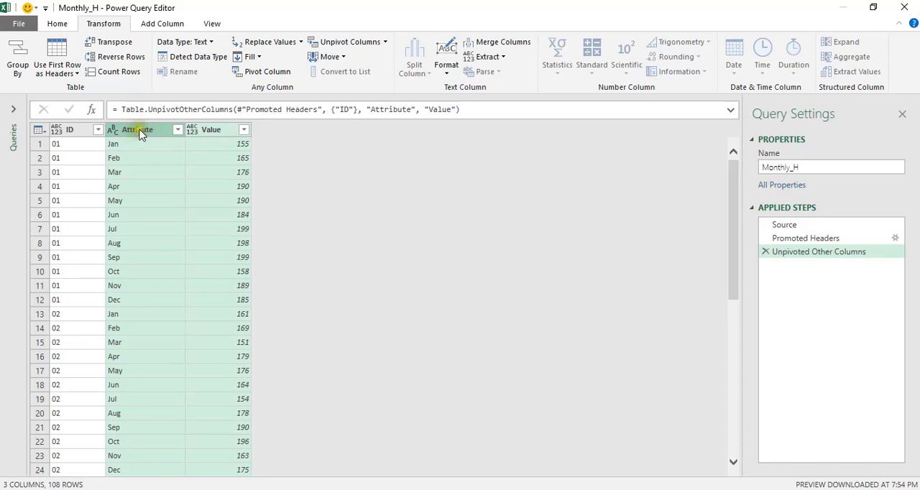
scroll(158, 191, "down", 20)
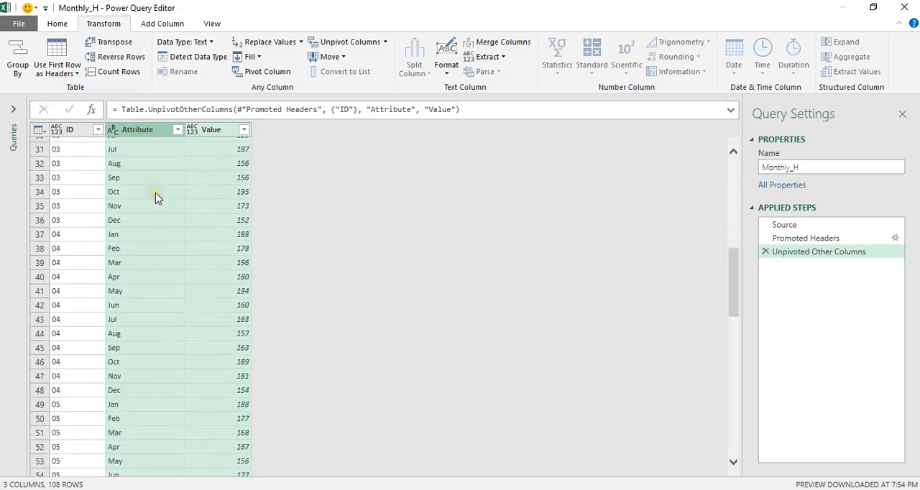
scroll(153, 199, "down", 7)
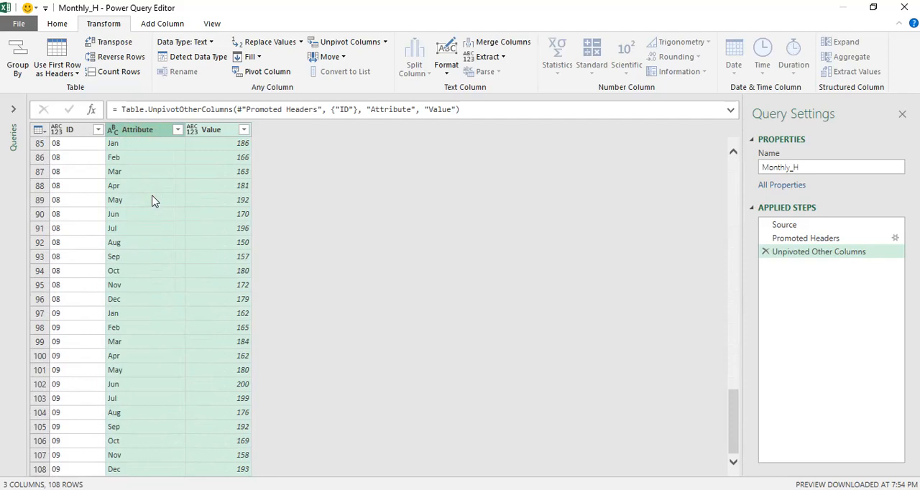
scroll(144, 348, "up", 20)
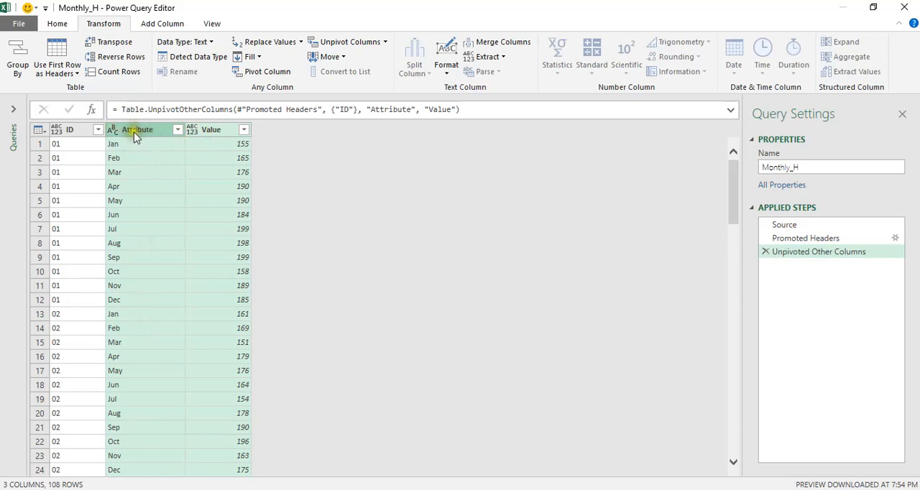
double_click(138, 133)
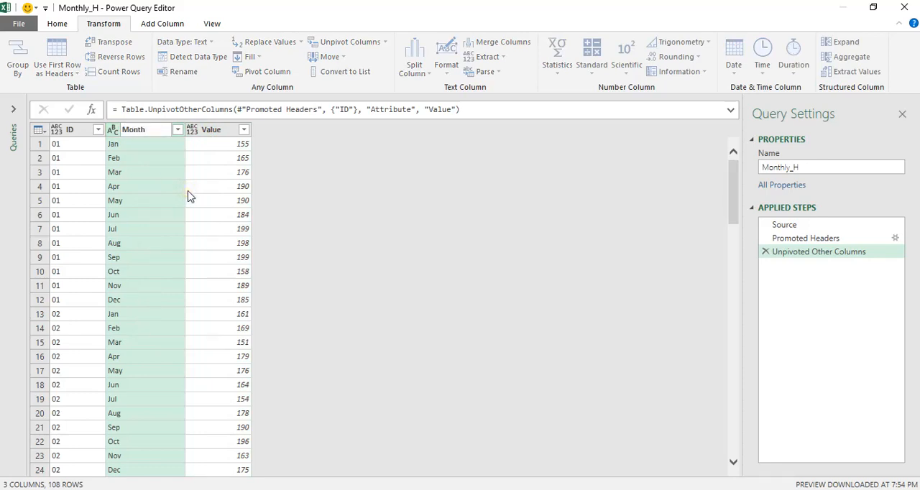
type("Month")
key("Return")
double_click(205, 131)
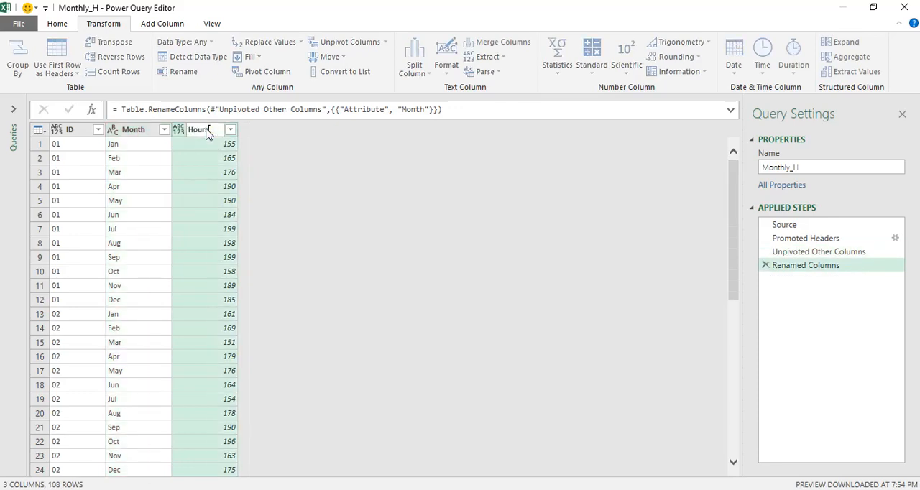
type("Hours")
key("Return")
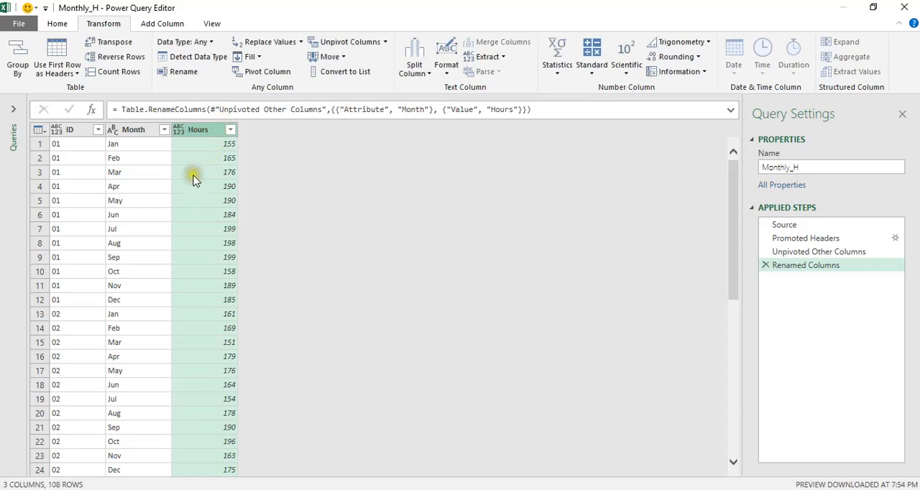
Set the data type of the ID column to Text
left_click(56, 130)
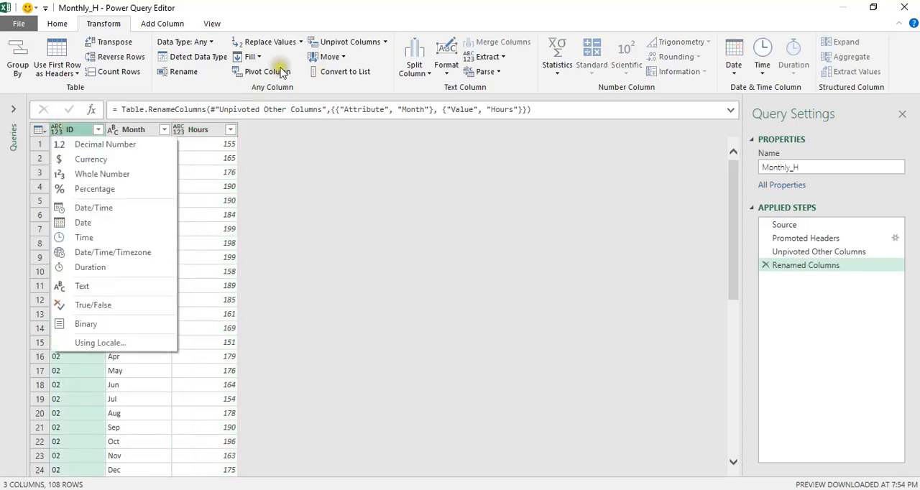
left_click(57, 24)
left_click(57, 24)
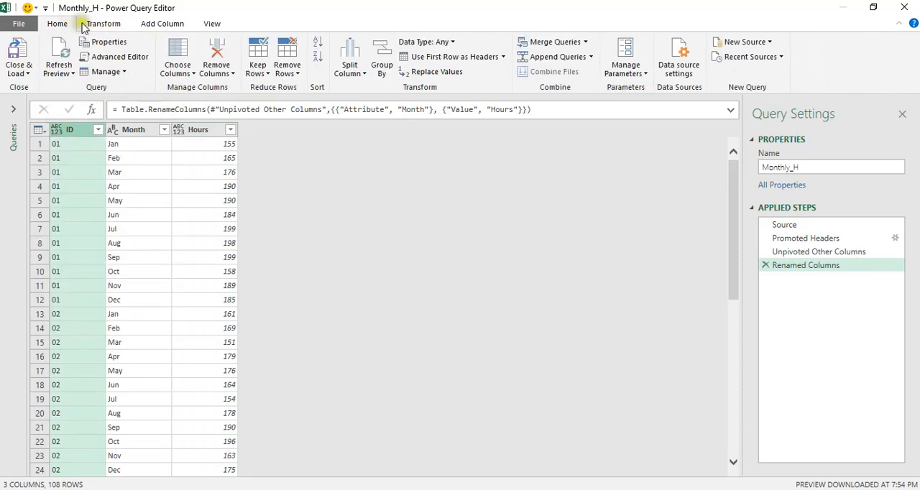
left_click(453, 42)
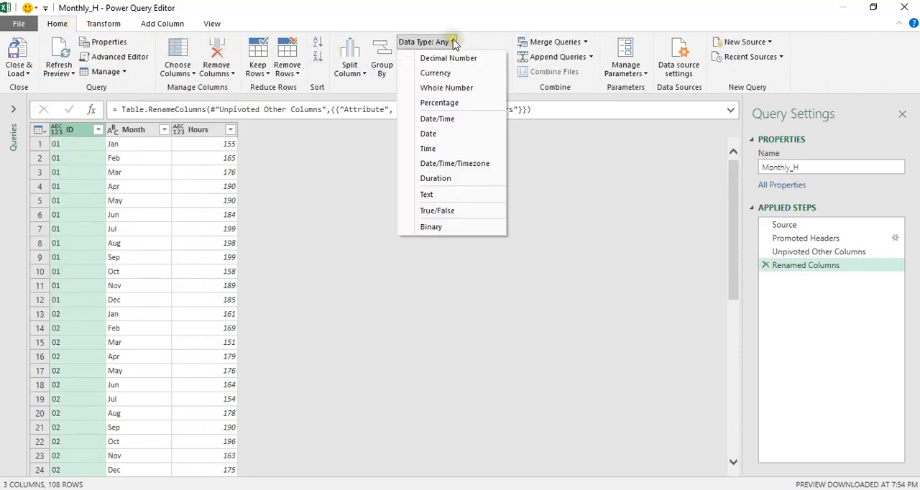
left_click(447, 196)
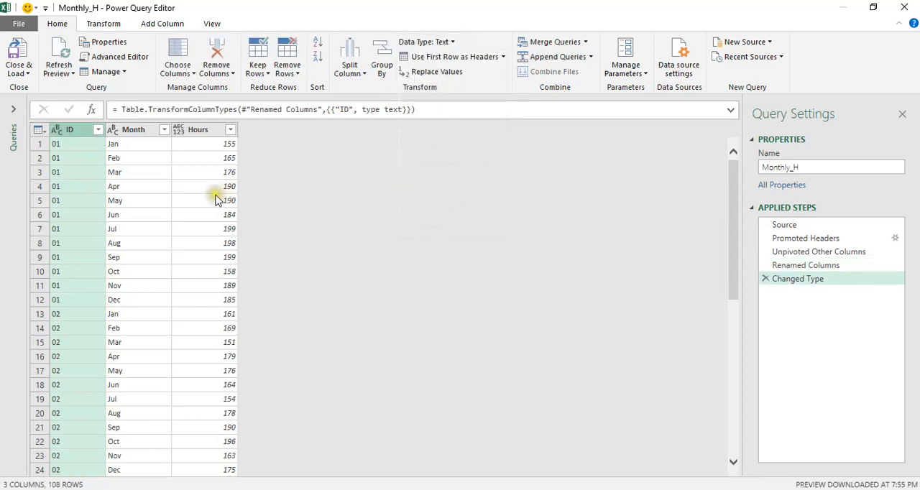
Check the ID and Month column types, and set the data type of the Hours column to Decimal Number
left_click(86, 133)
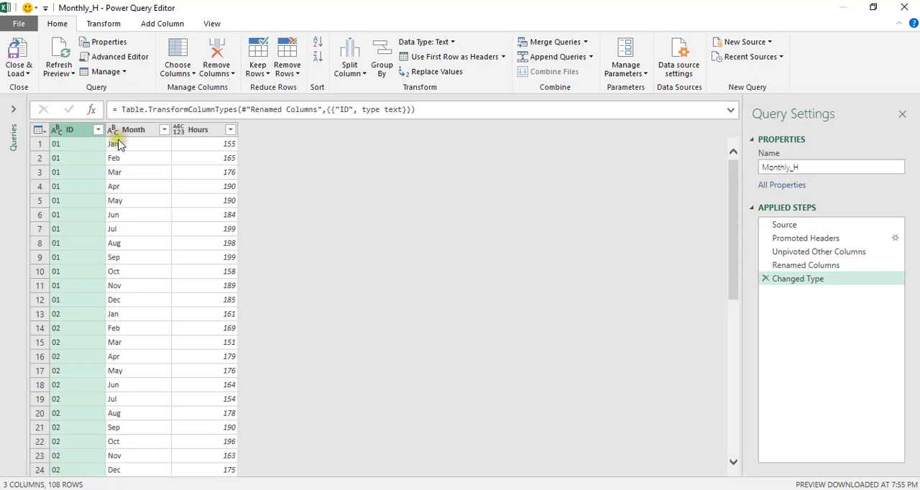
left_click(146, 132)
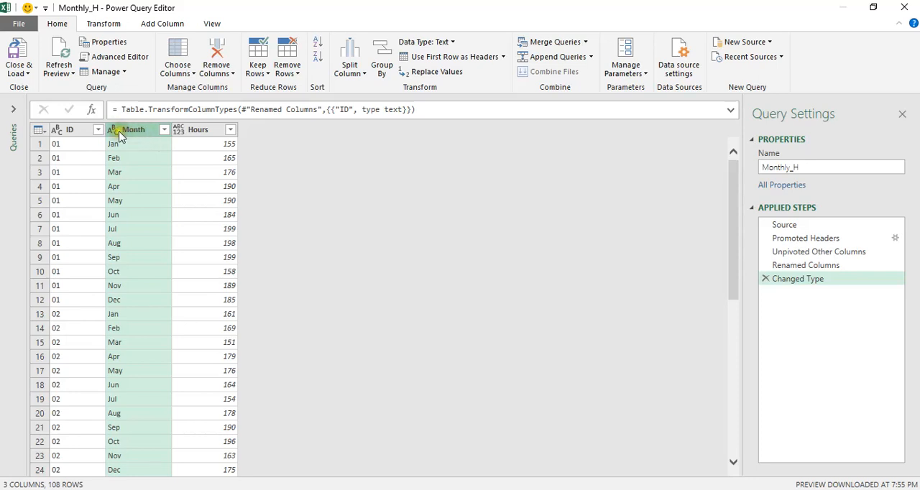
left_click(198, 131)
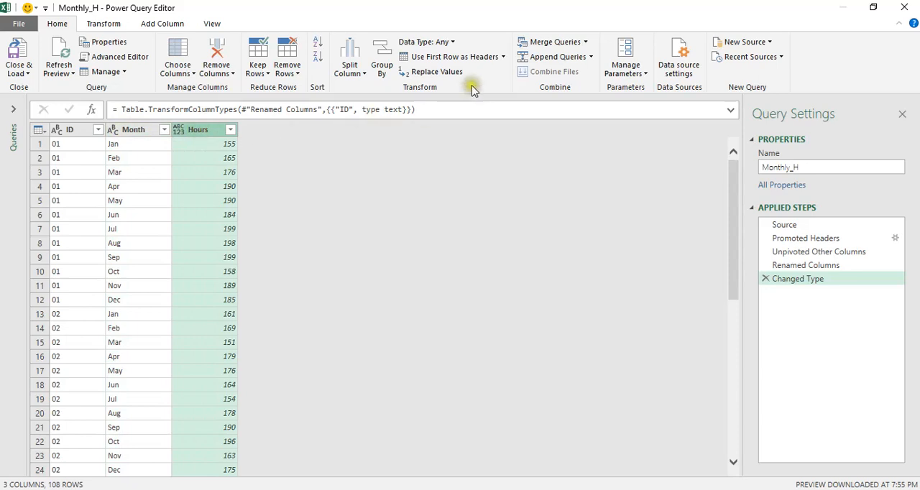
left_click(452, 42)
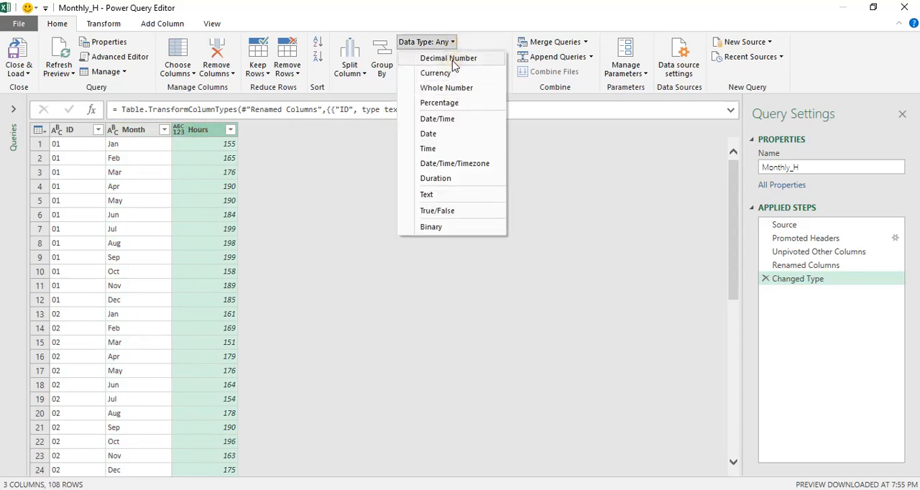
left_click(452, 61)
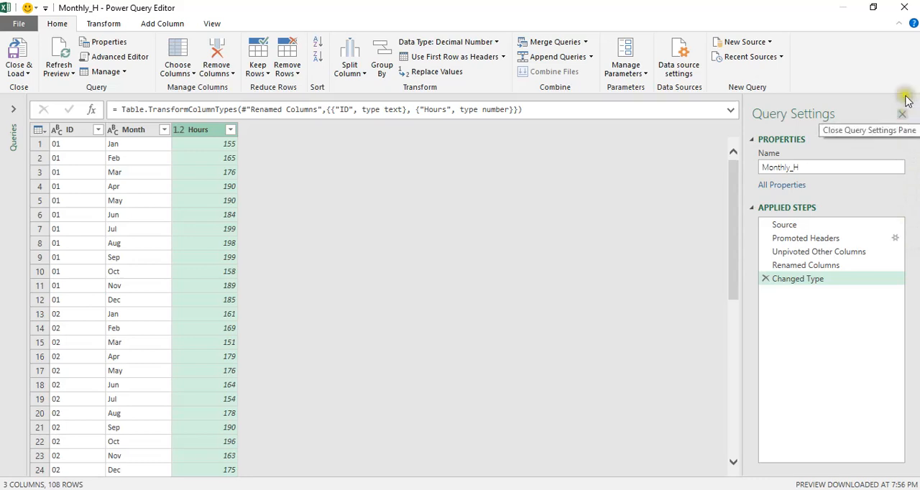
Close the query editor and keep the changes made to the Monthly_H query
left_click(913, 9)
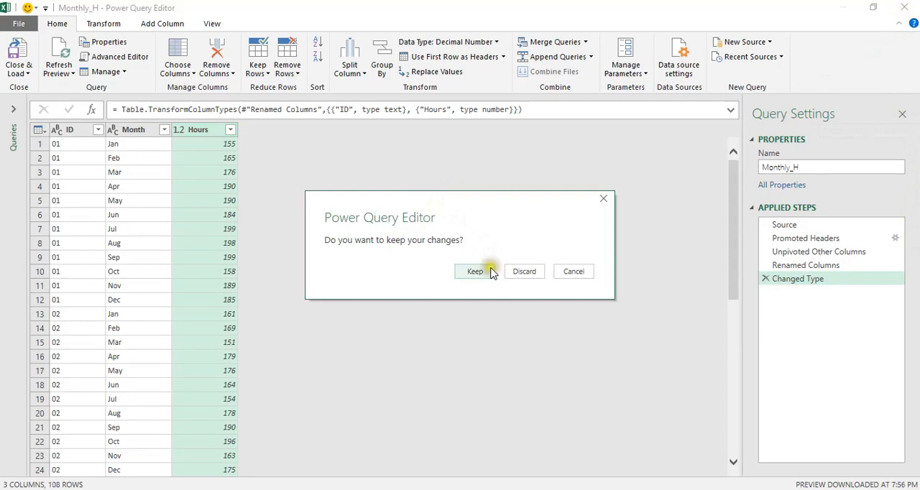
left_click(489, 270)
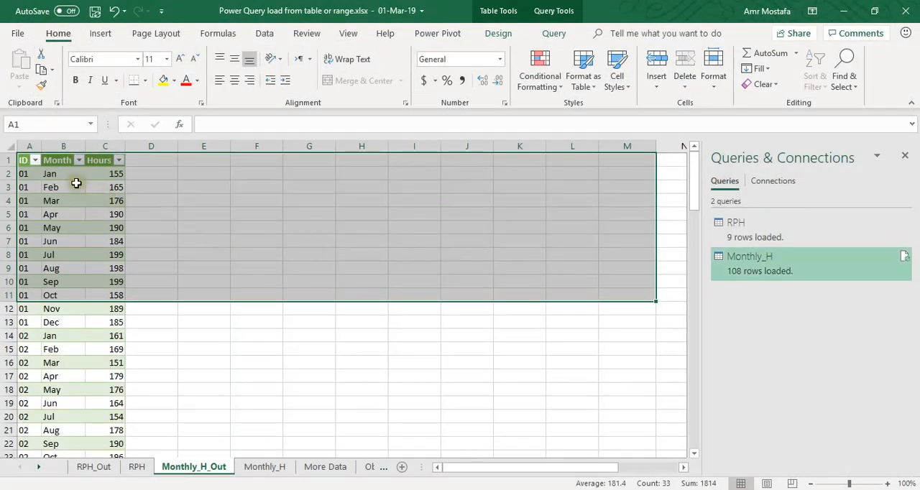
Examine the loaded ID, Month and Hours rows on the Monthly_H_Out sheet against the Monthly_H source sheet
left_click(79, 184)
scroll(105, 376, "down", 7)
scroll(105, 376, "down", 3)
scroll(105, 376, "up", 11)
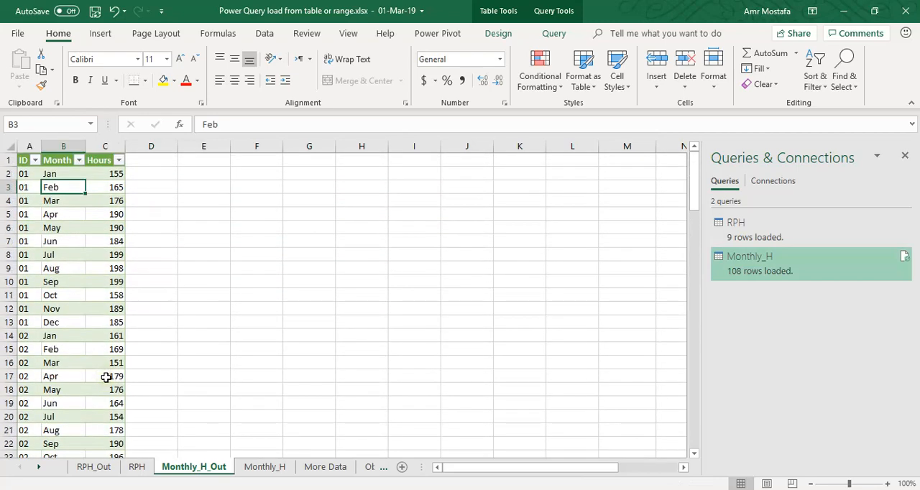
scroll(81, 365, "down", 10)
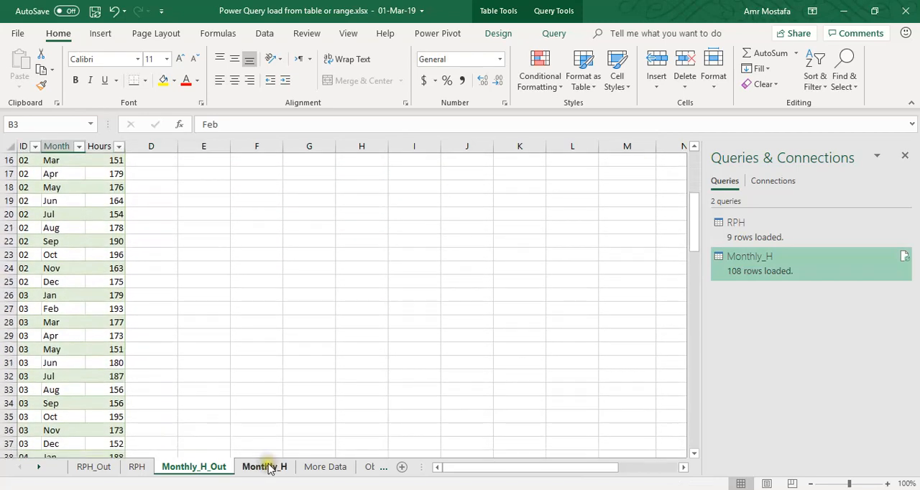
left_click(264, 466)
left_click(193, 466)
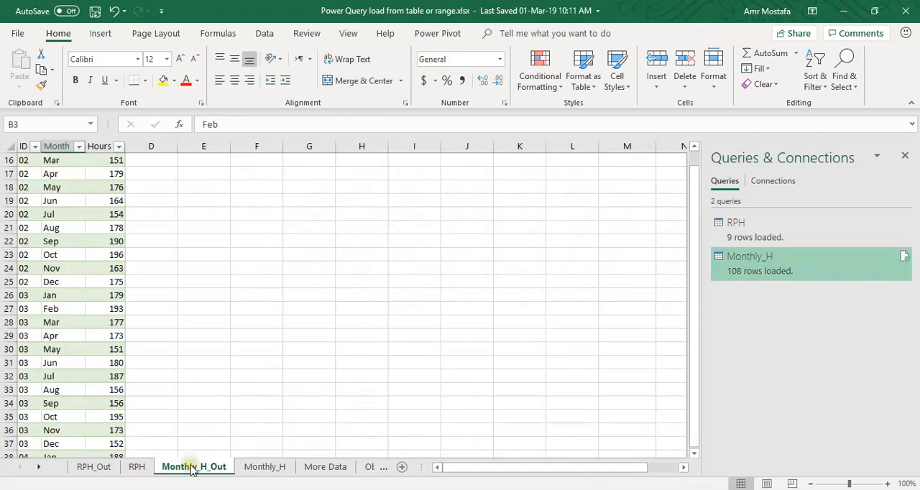
left_click(31, 161)
scroll(151, 370, "up", 5)
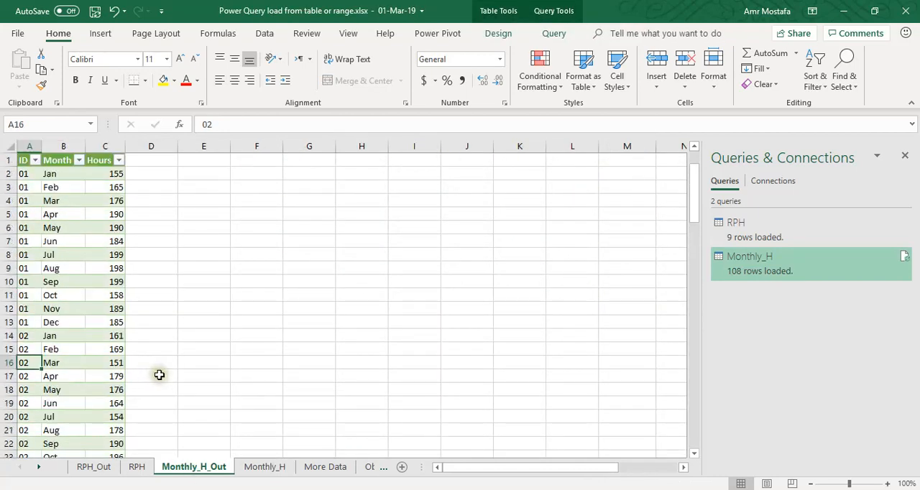
left_click(24, 175)
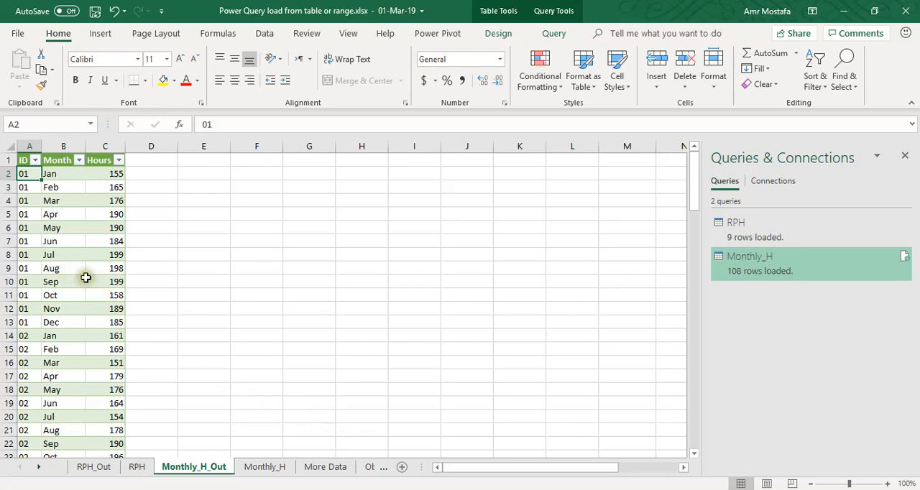
scroll(79, 280, "down", 4)
scroll(92, 280, "up", 4)
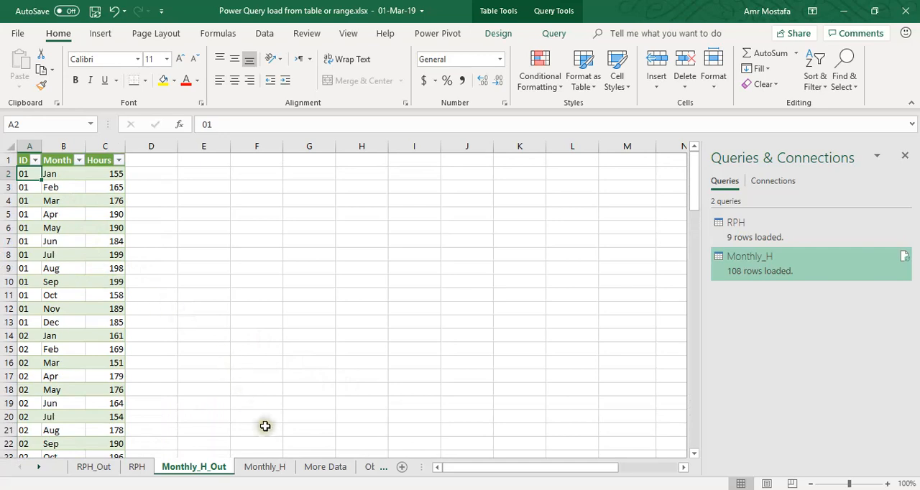
Copy the two monthly hours rows for IDs 10 and 11 in B4:N5 of the More Data sheet
left_click(39, 472)
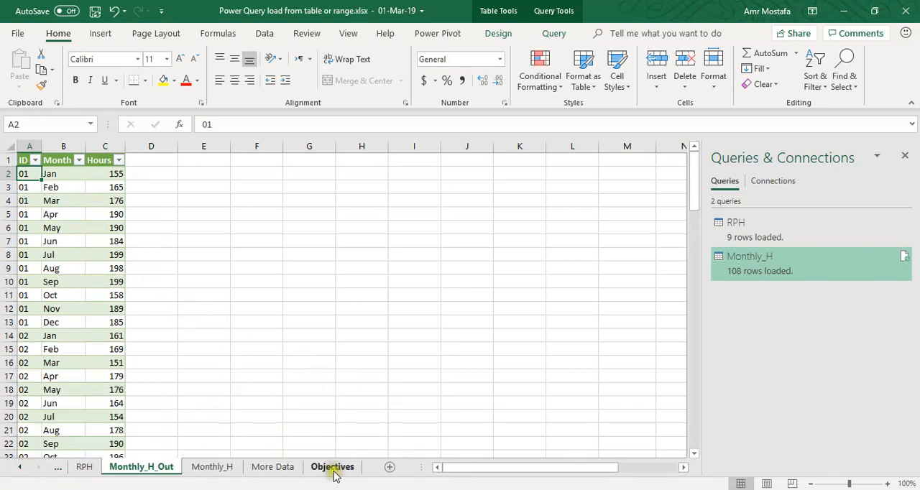
left_click(272, 467)
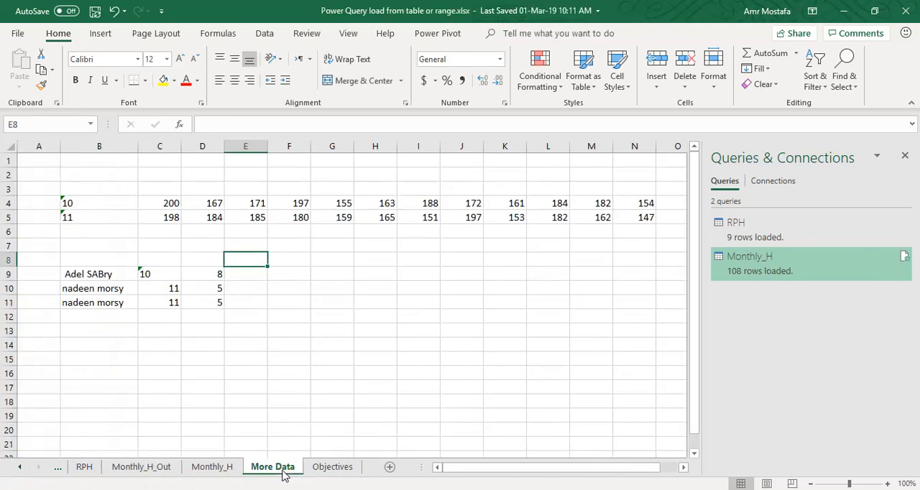
left_click(67, 202)
left_click_drag(66, 202, 641, 215)
right_click(641, 216)
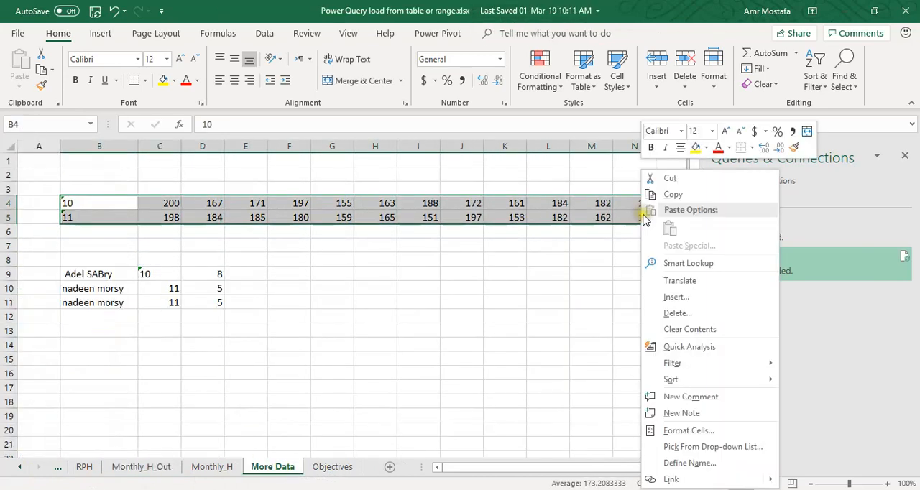
left_click(673, 194)
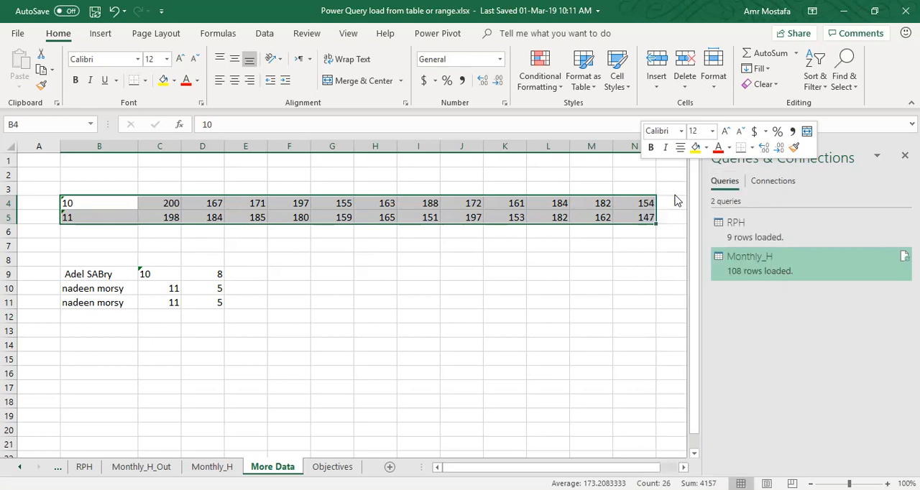
Paste the copied rows as values below ID 09 in the Monthly_H crosstab, starting at cell D11
left_click(207, 467)
left_click(267, 299)
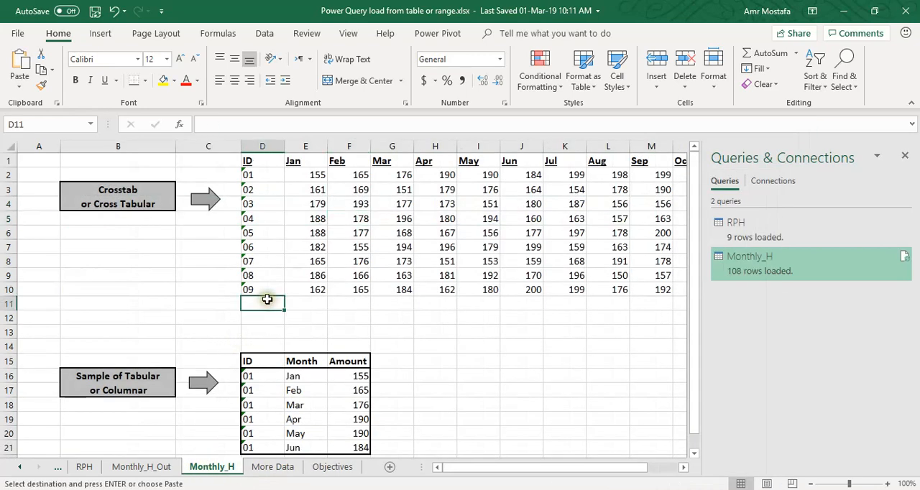
left_click(19, 85)
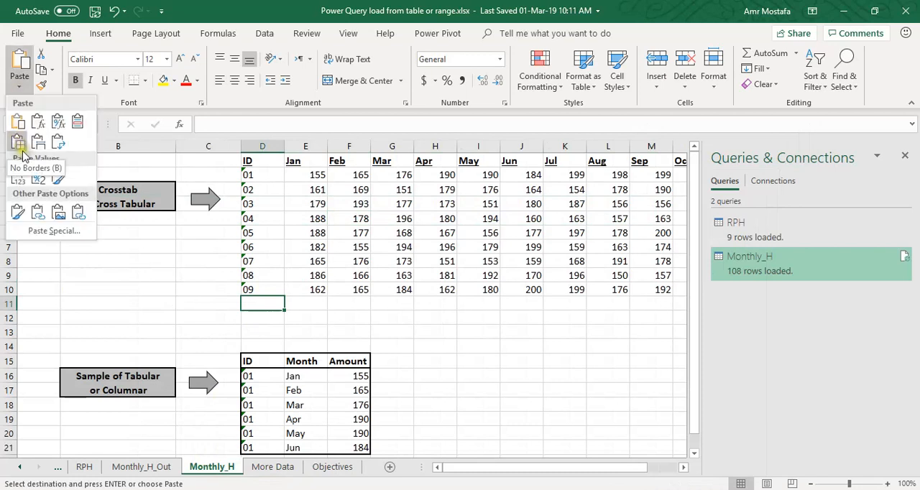
left_click(17, 178)
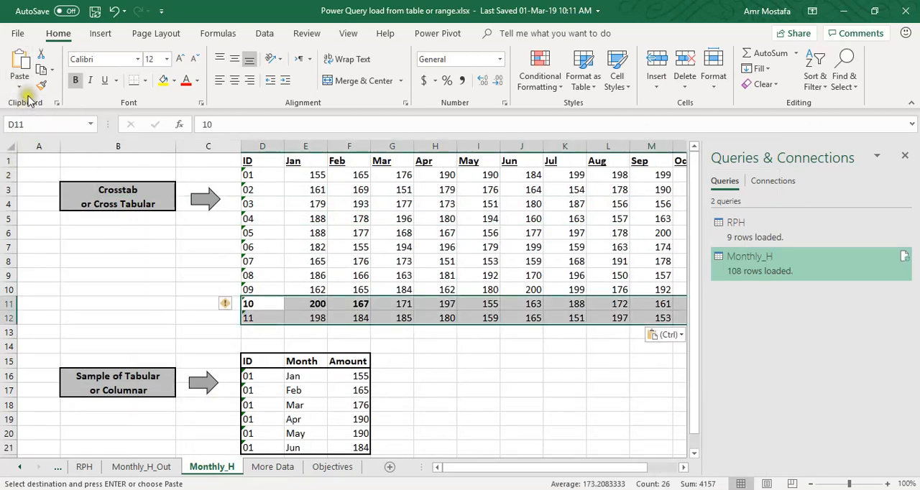
left_click(19, 85)
left_click(16, 178)
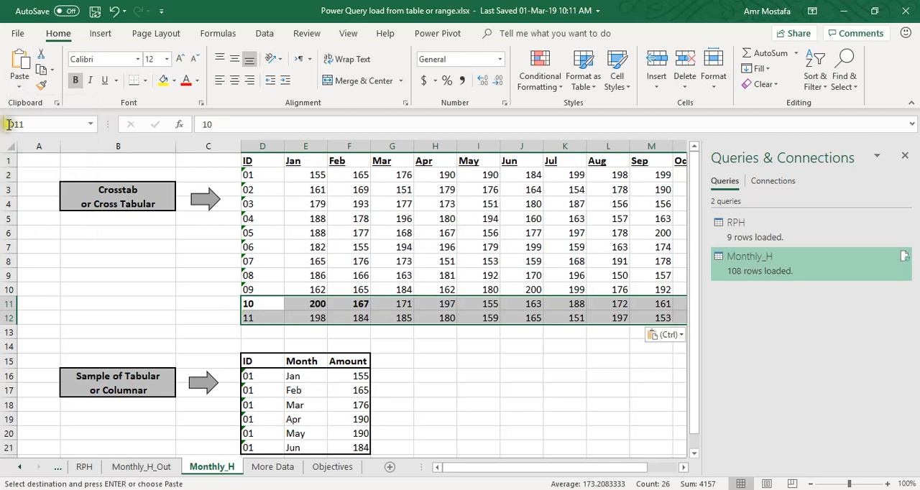
left_click(277, 318)
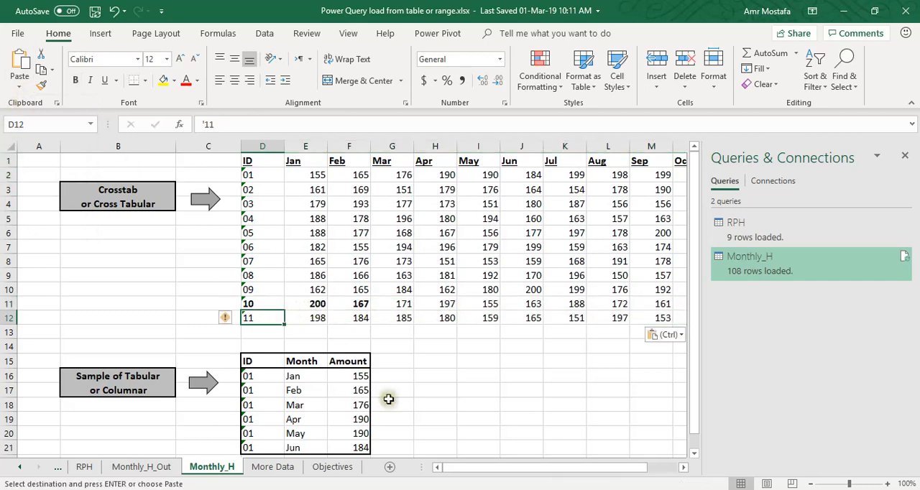
Select the Monthly_H named range to check which crosstab rows it covers
left_click_drag(485, 467, 517, 468)
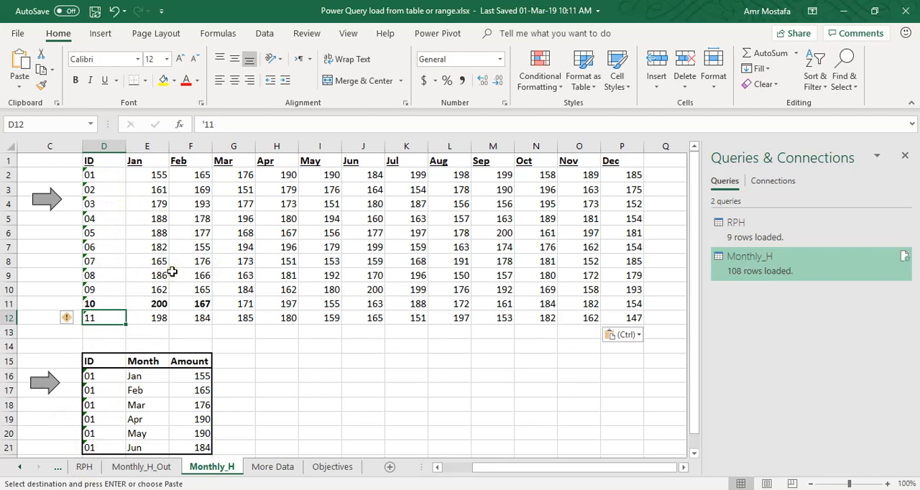
left_click(91, 124)
left_click(77, 141)
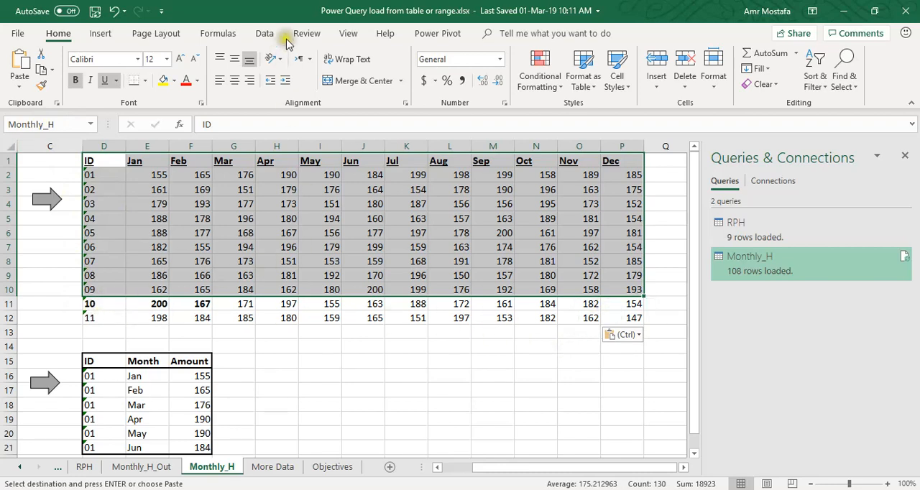
Redefine the Monthly_H name to refer to =Monthly_H!$D$1:$P$12, and select the named range to verify its extent
left_click(227, 34)
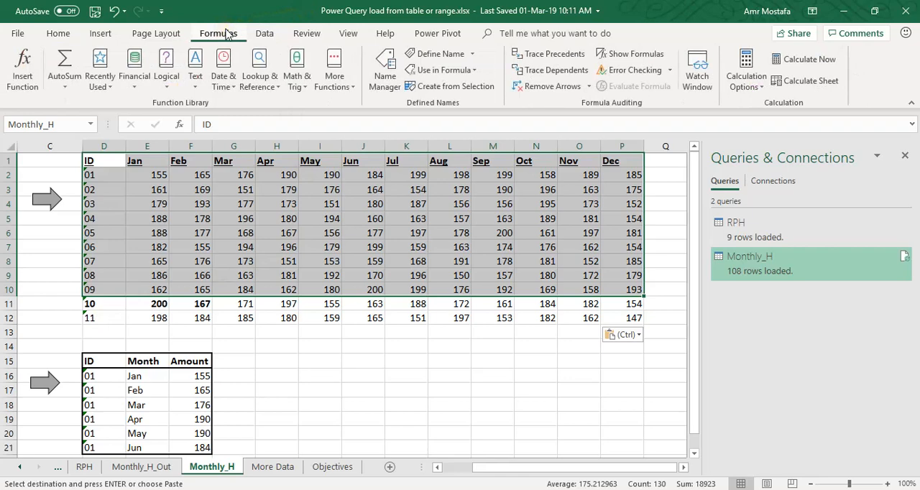
left_click(386, 75)
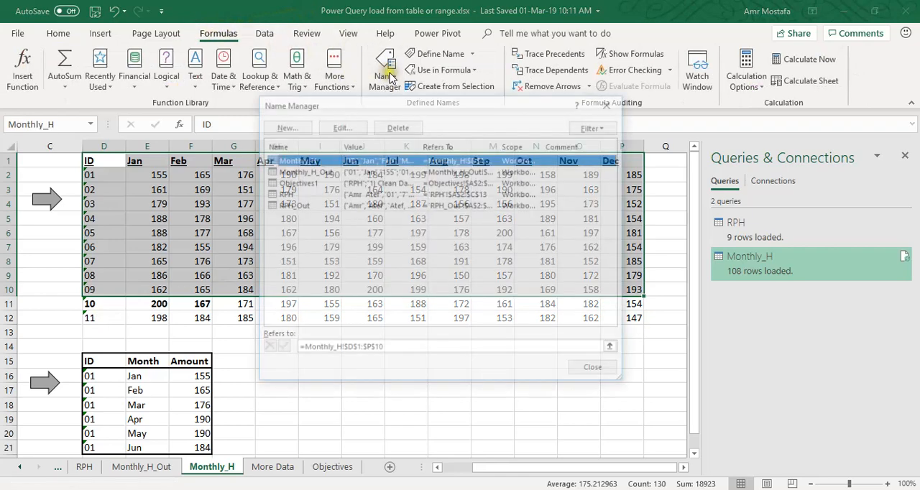
left_click(614, 349)
left_click_drag(98, 162, 639, 319)
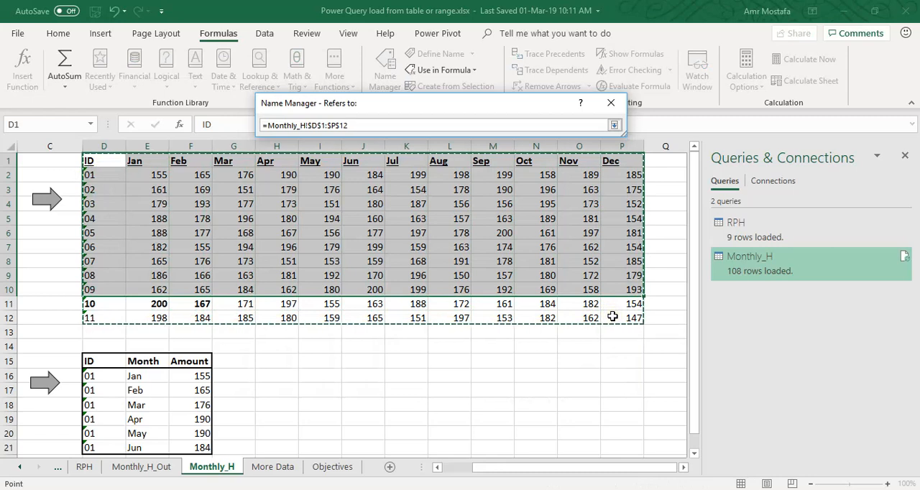
left_click(614, 125)
left_click(280, 348)
left_click(597, 372)
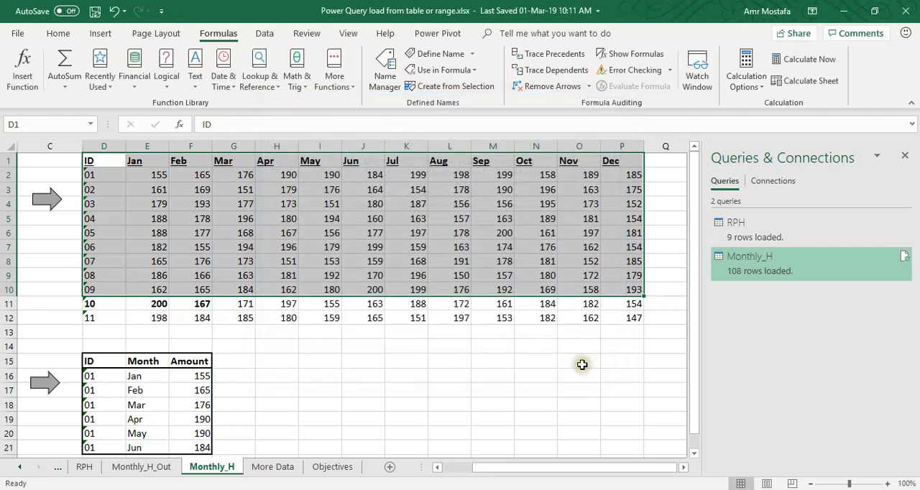
left_click(91, 125)
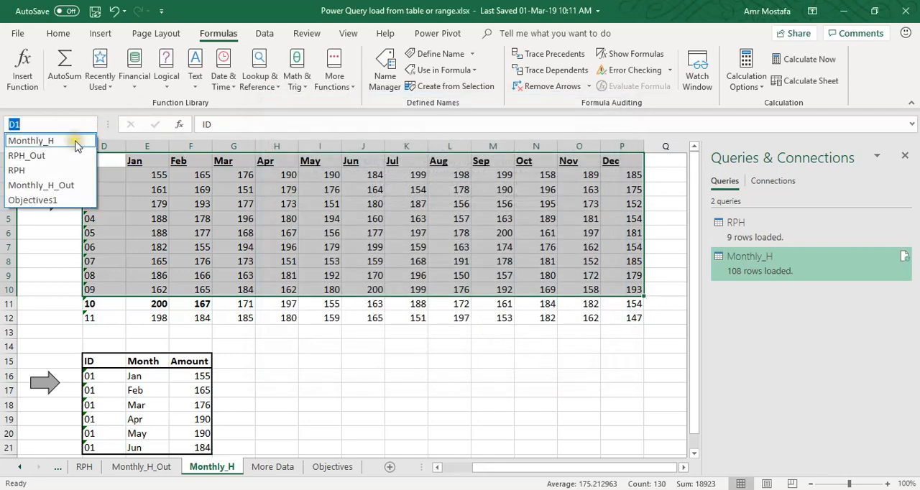
left_click(72, 137)
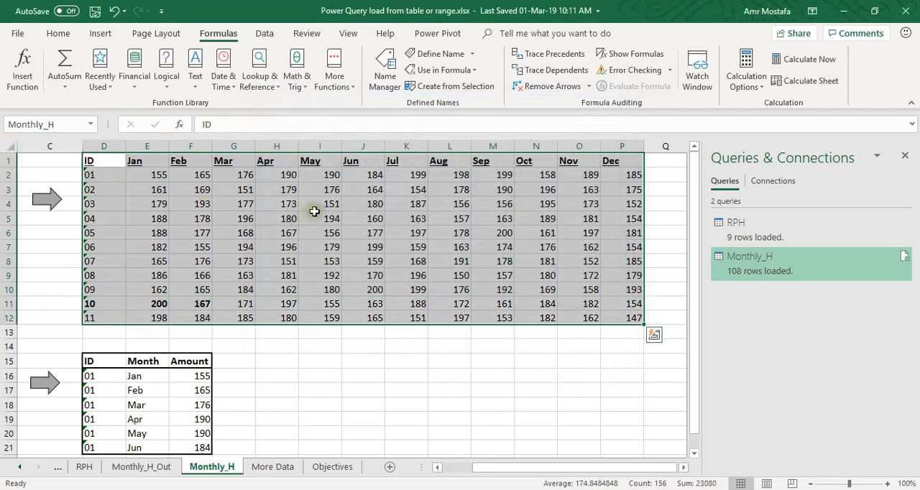
Refresh the Monthly_H query and check the rows for IDs 10 and 11 at the end of the Monthly_H_Out table
left_click(106, 468)
left_click(90, 283)
left_click(89, 241)
right_click(88, 240)
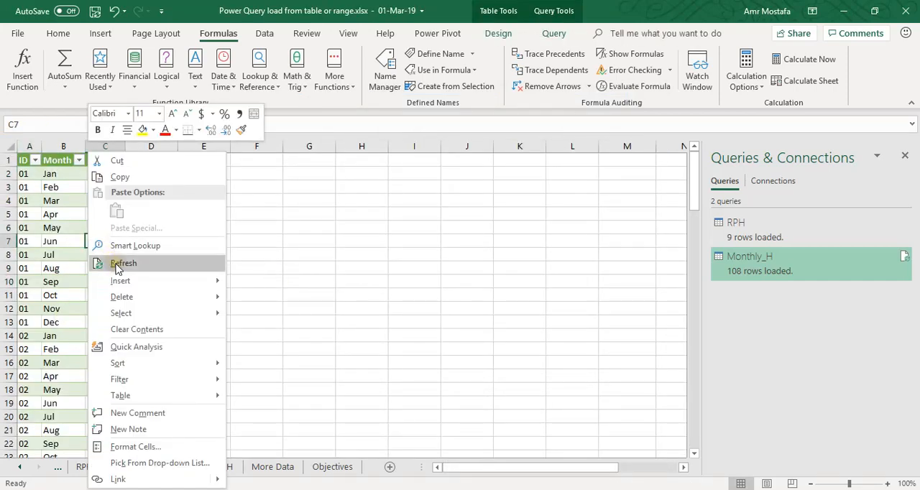
left_click(905, 257)
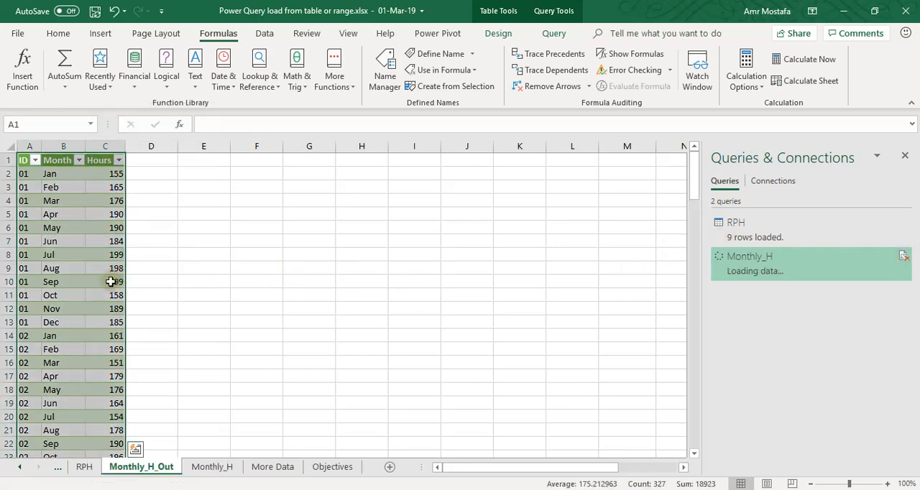
scroll(109, 282, "down", 20)
scroll(110, 281, "down", 6)
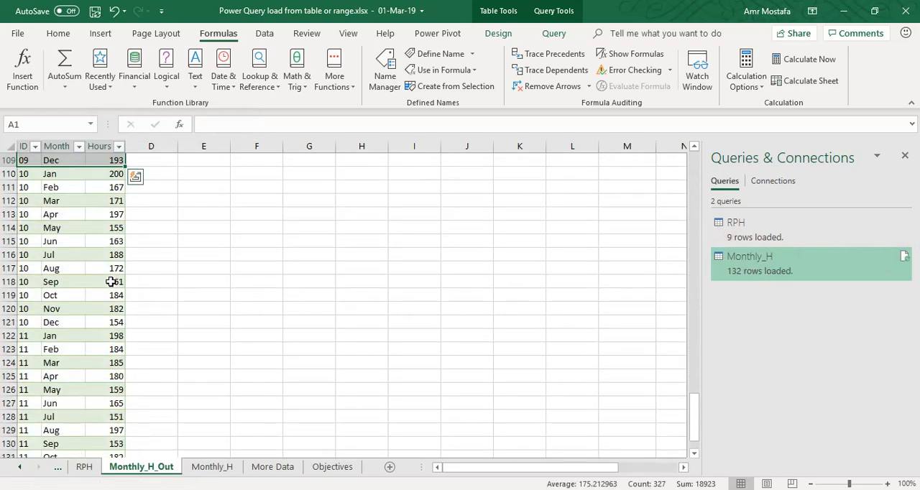
scroll(109, 282, "down", 4)
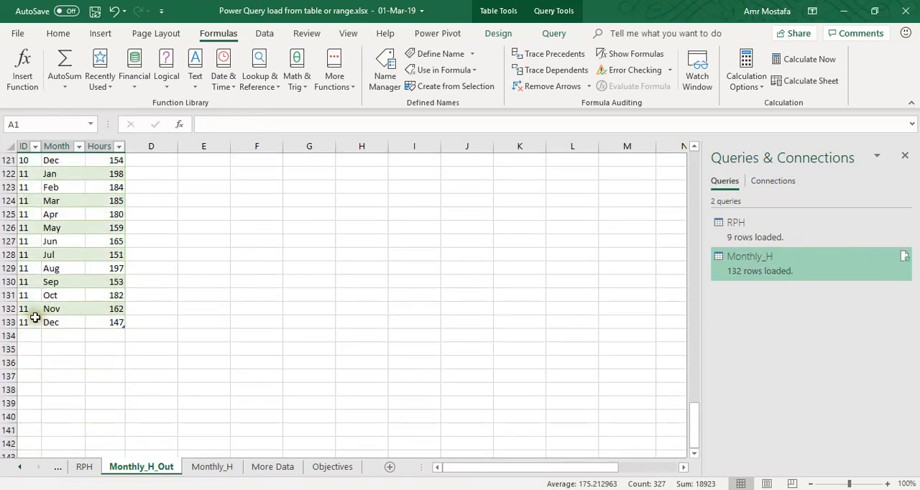
left_click(109, 322)
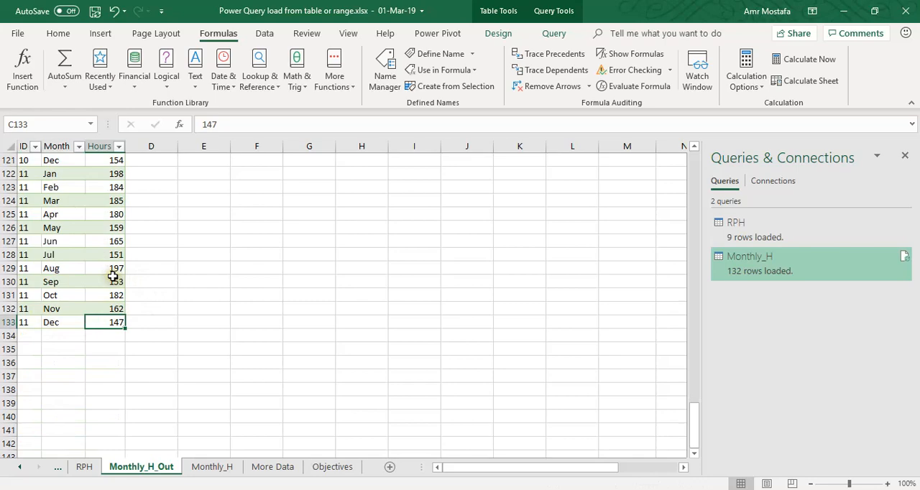
scroll(113, 277, "up", 2)
scroll(112, 277, "up", 19)
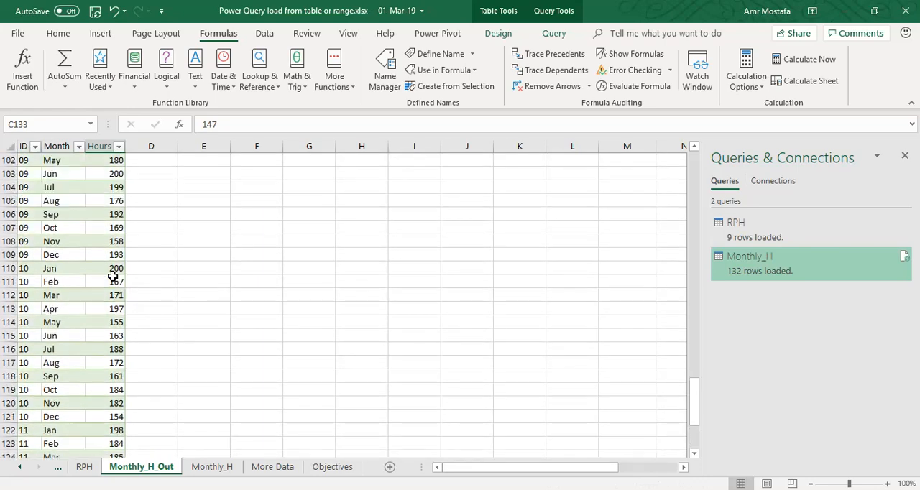
Copy the three records in B9:D11 of the More Data sheet and paste them below the RPH table, starting at cell A14
left_click(84, 467)
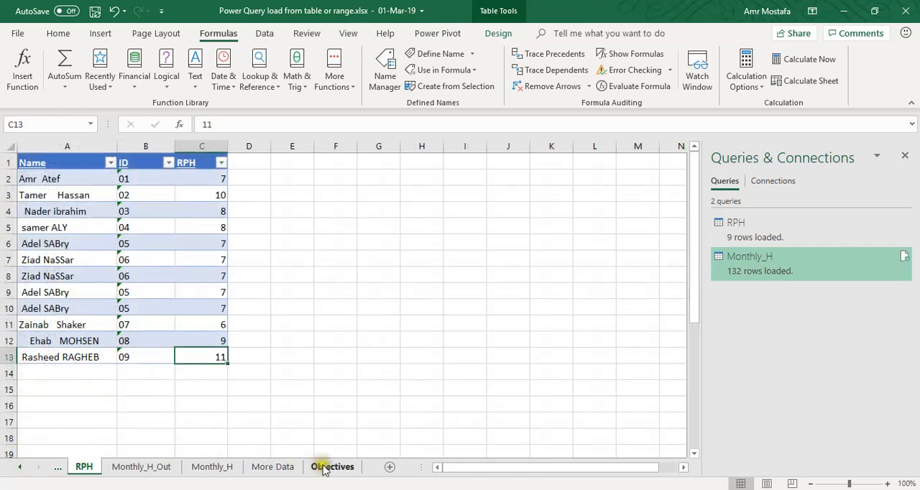
left_click(272, 466)
left_click_drag(115, 274, 216, 304)
key("ctrl+c")
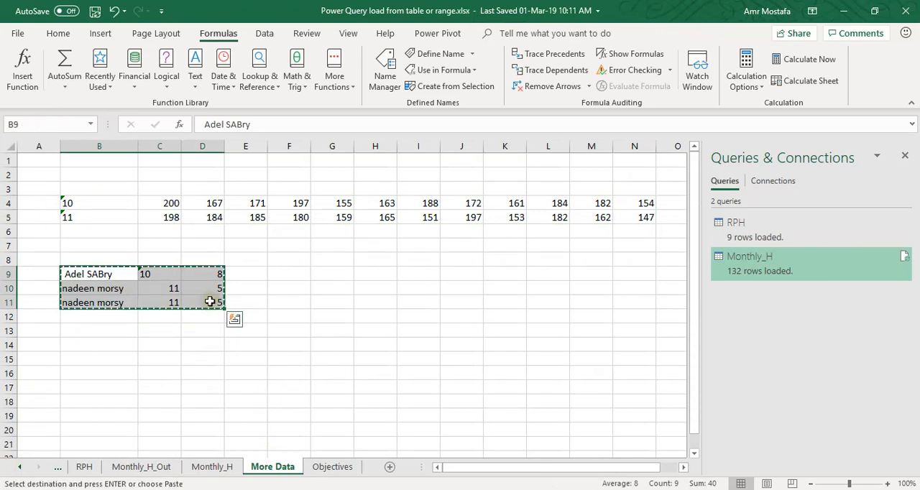
left_click(82, 468)
left_click(50, 373)
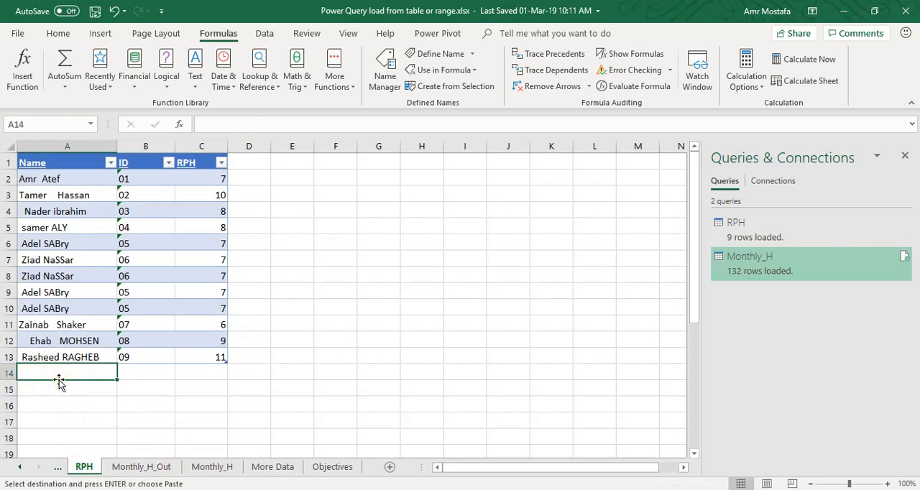
key("ctrl+v")
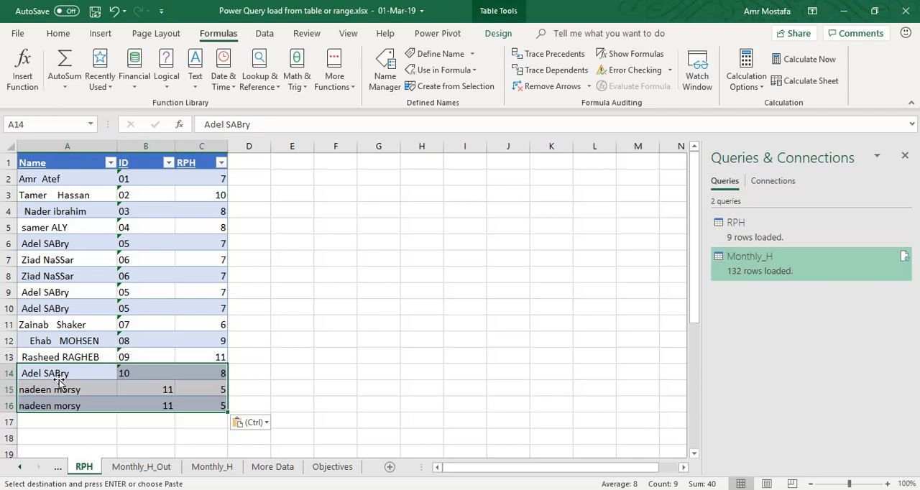
Refresh the query output table on the RPH_Out sheet to load the records added to the RPH table
left_click(60, 381)
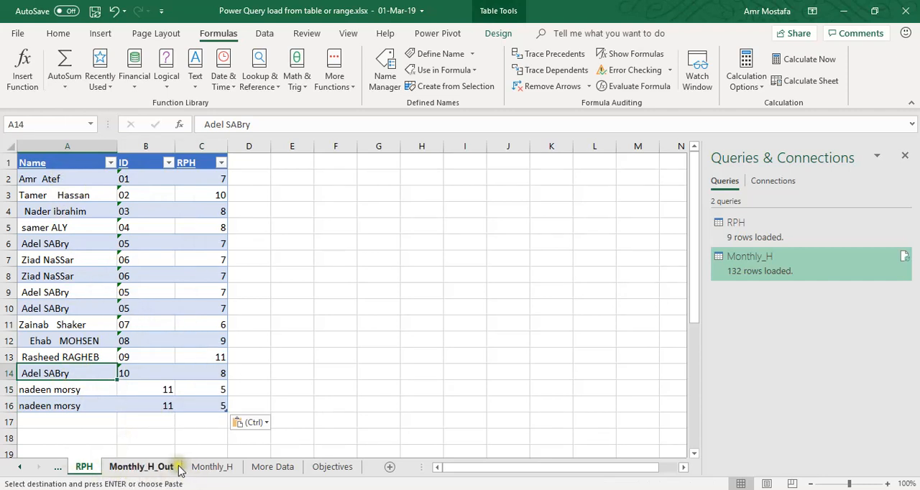
left_click(19, 467)
left_click(86, 468)
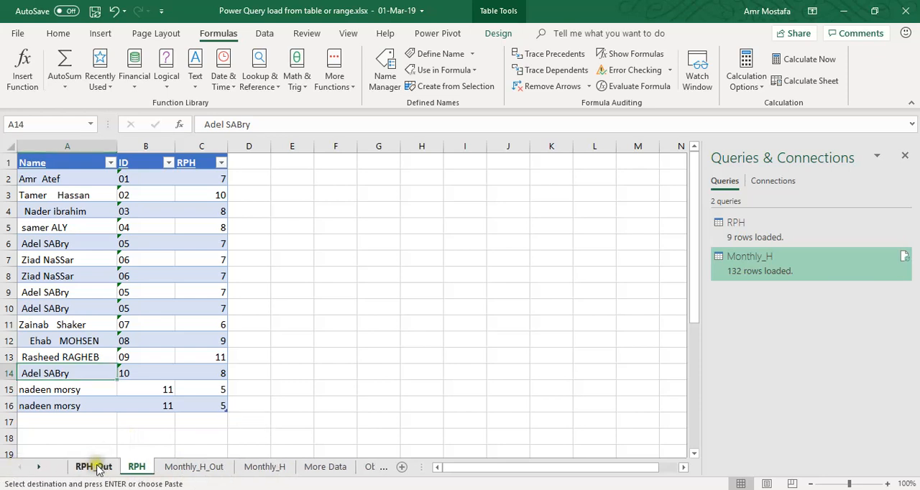
left_click(123, 228)
right_click(124, 228)
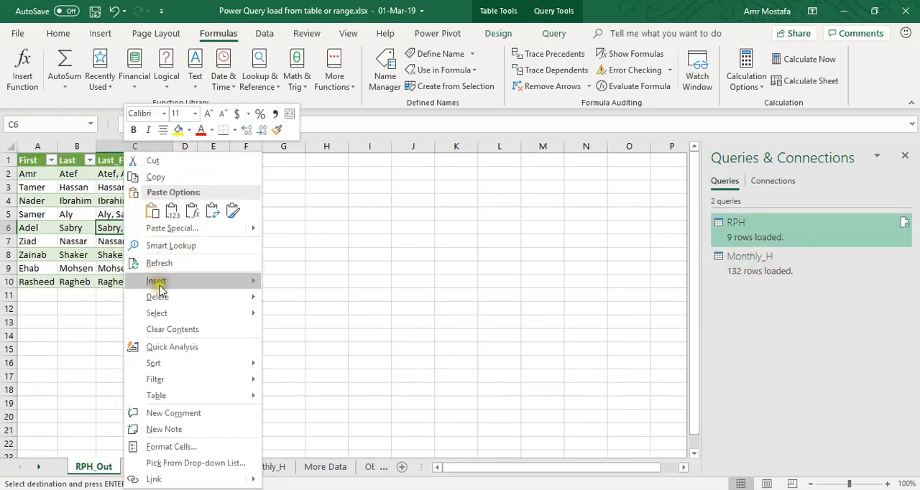
left_click(166, 263)
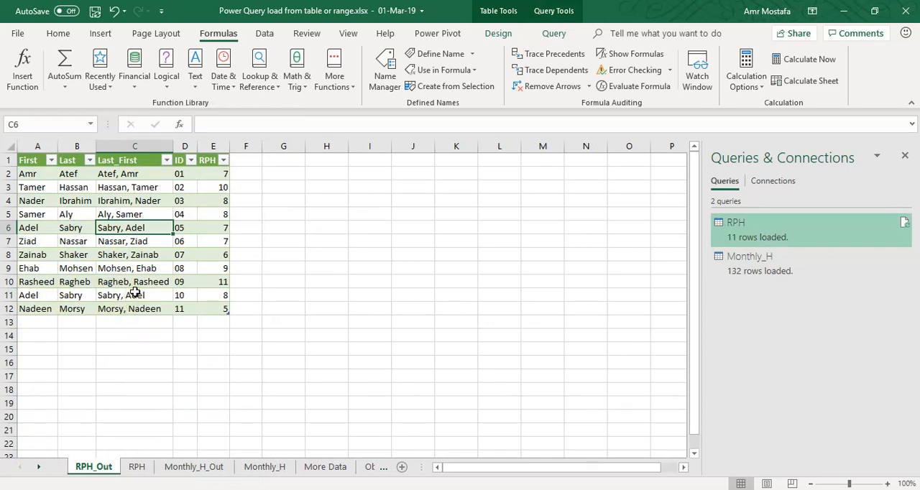
Compare the repeated ID 11 records in rows 15 and 16 of the RPH sheet with the refreshed RPH_Out table
left_click(136, 467)
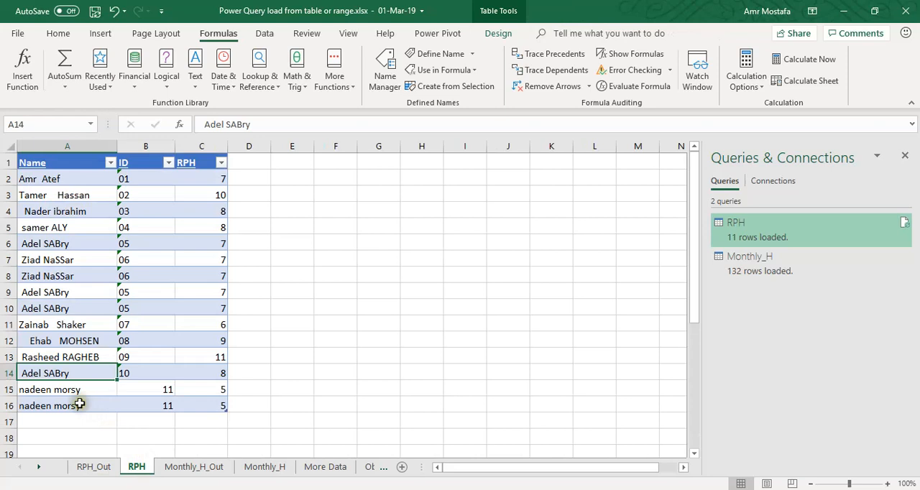
left_click_drag(62, 390, 64, 404)
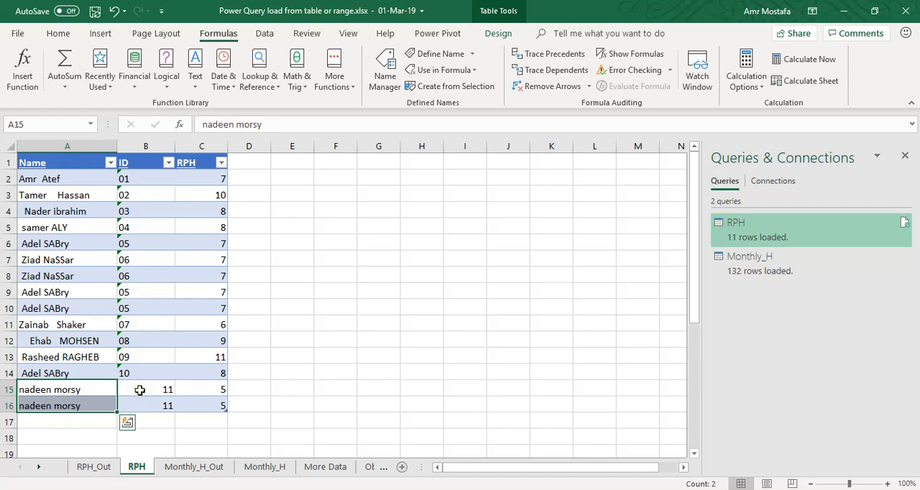
left_click(94, 466)
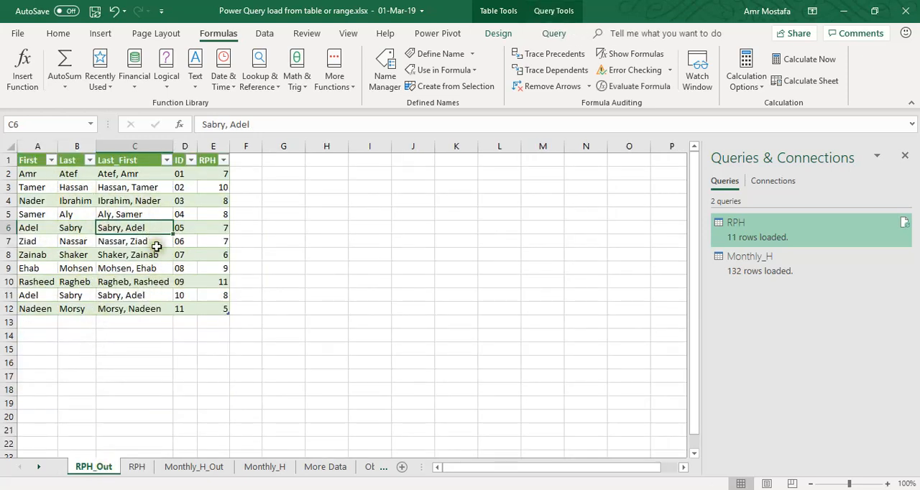
left_click(108, 245)
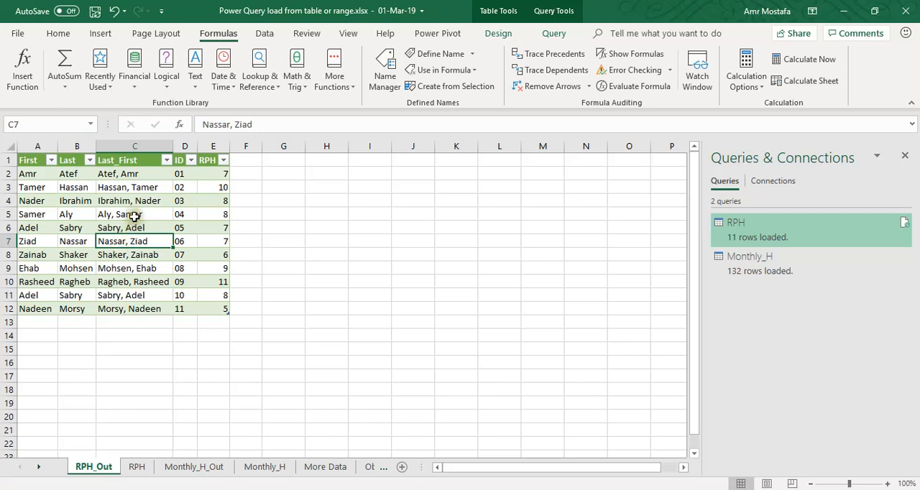
left_click(134, 175)
left_click(132, 210)
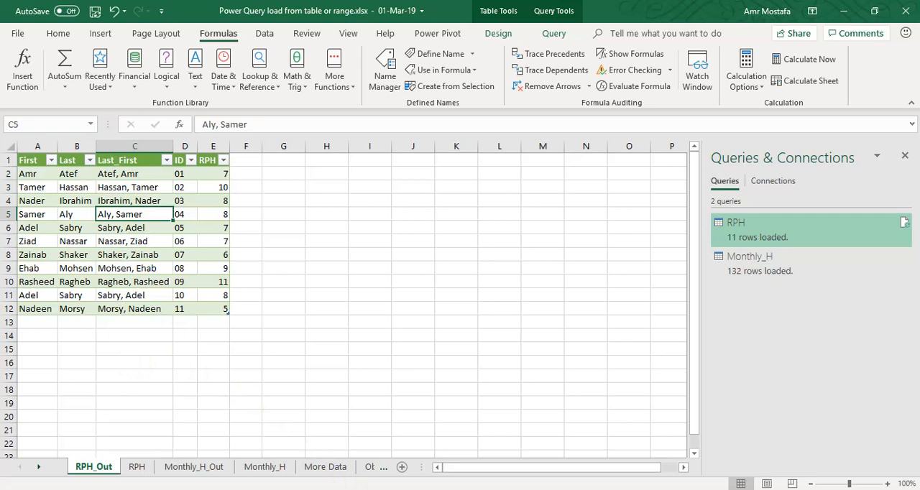
Switch to the running PowerPoint slide show and advance to the Close & Load slide
mouse_move(446, 489)
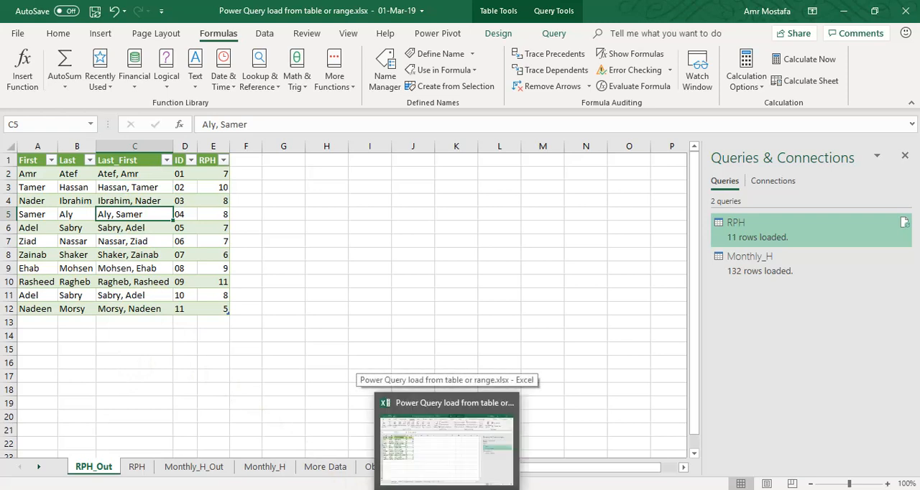
left_click(480, 489)
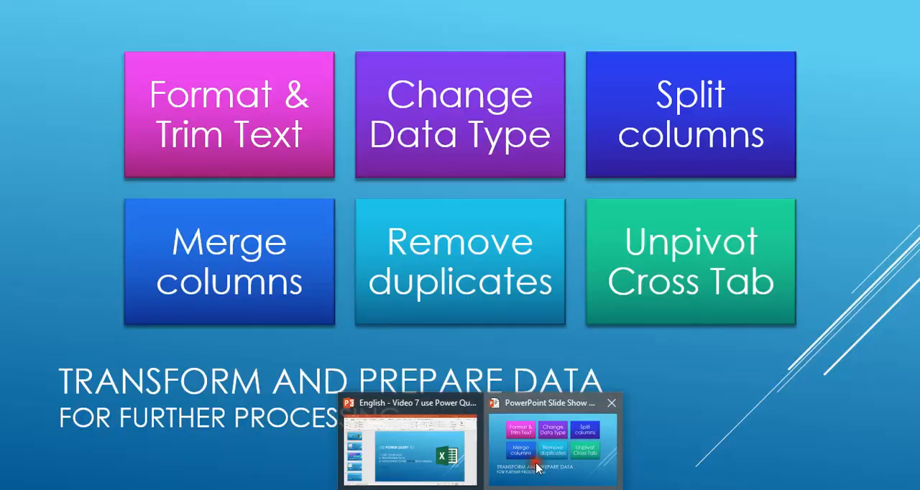
left_click(528, 460)
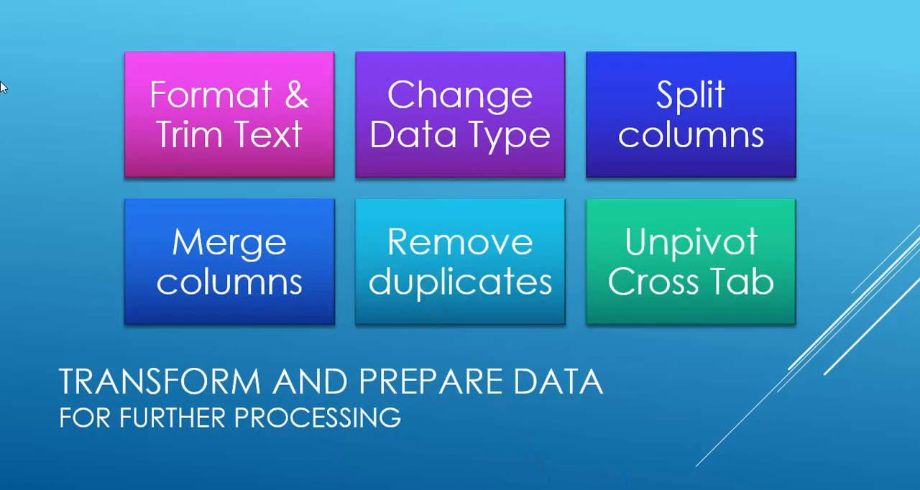
key("Right")
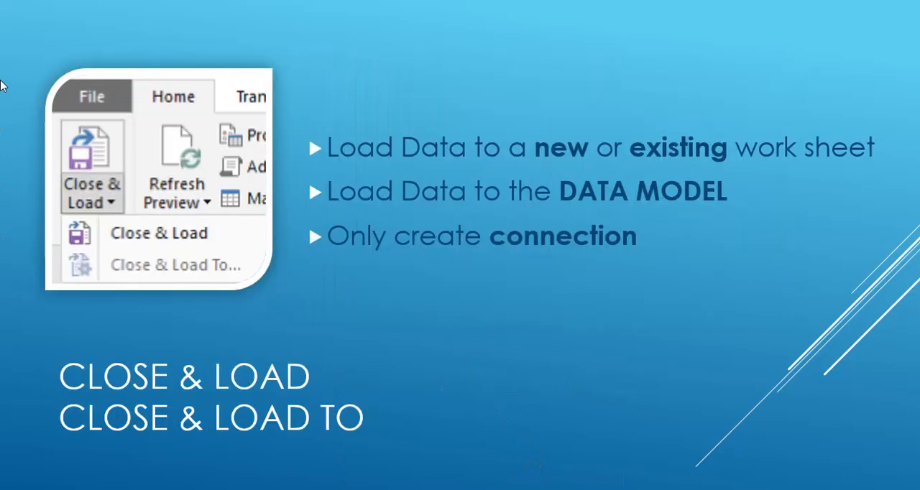
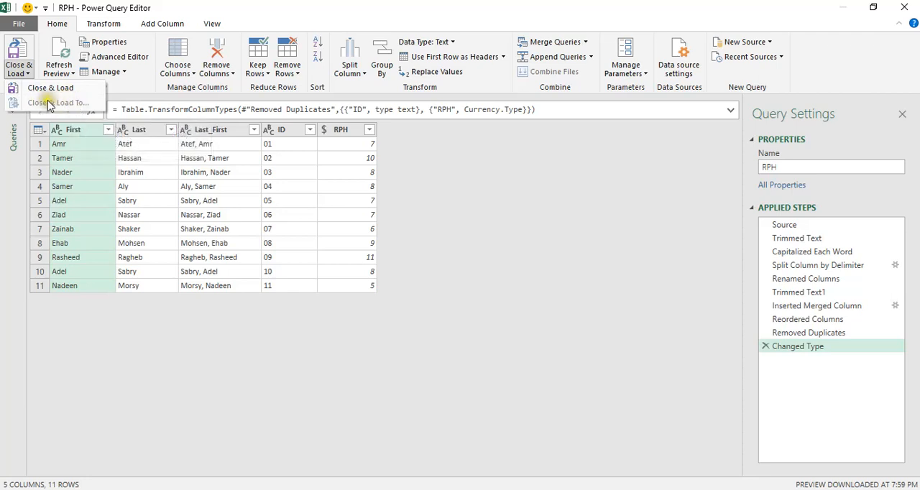
Close the Power Query Editor and view the actions available for the RPH query in the workbook
left_click(907, 7)
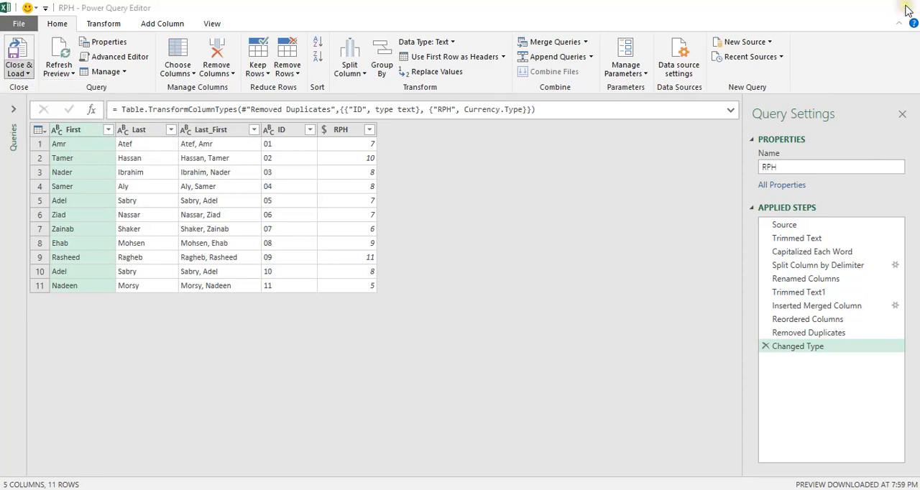
left_click(907, 7)
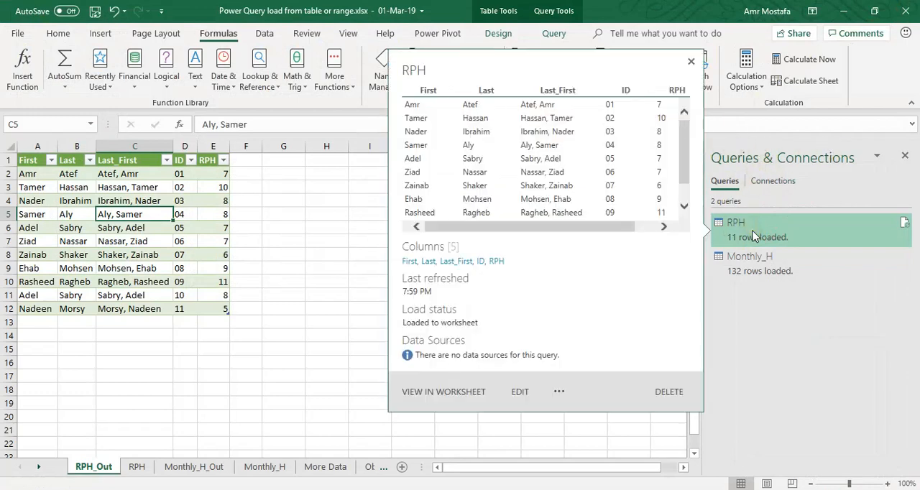
right_click(754, 232)
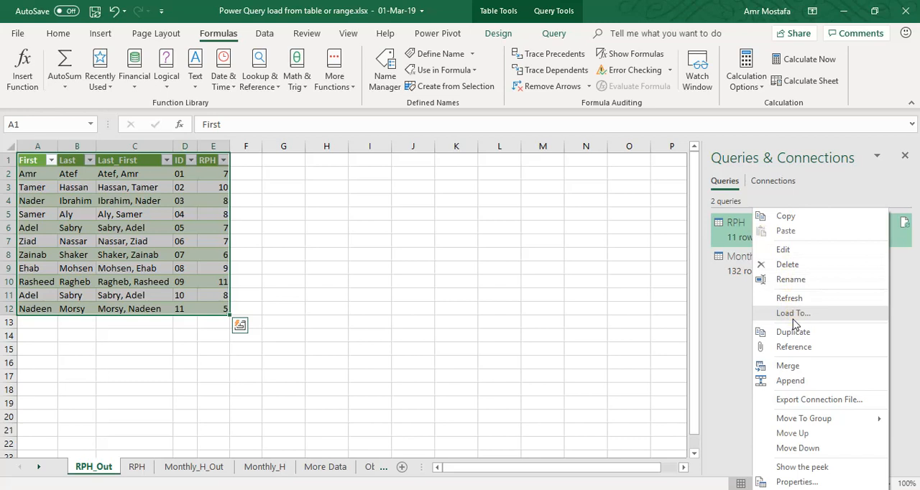
left_click(585, 281)
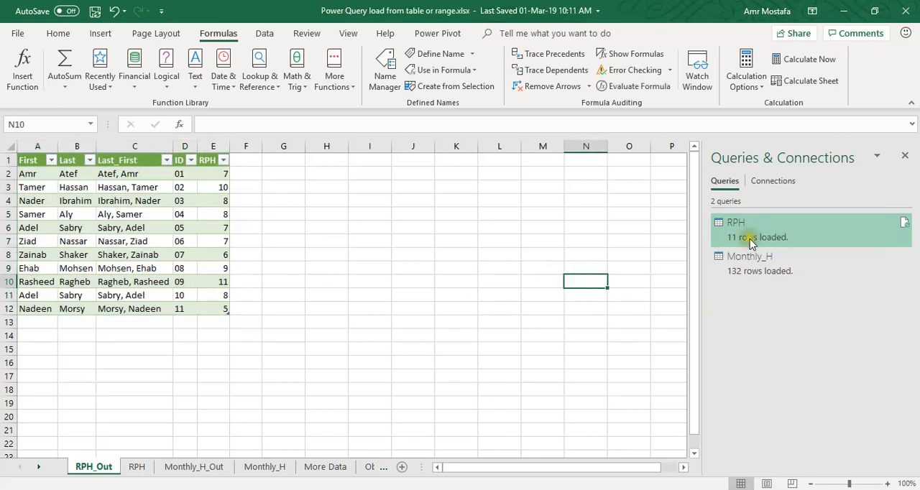
Change the RPH query's load destination to a table at cell A15 of RPH_Out and add its data to the Data Model
mouse_move(755, 239)
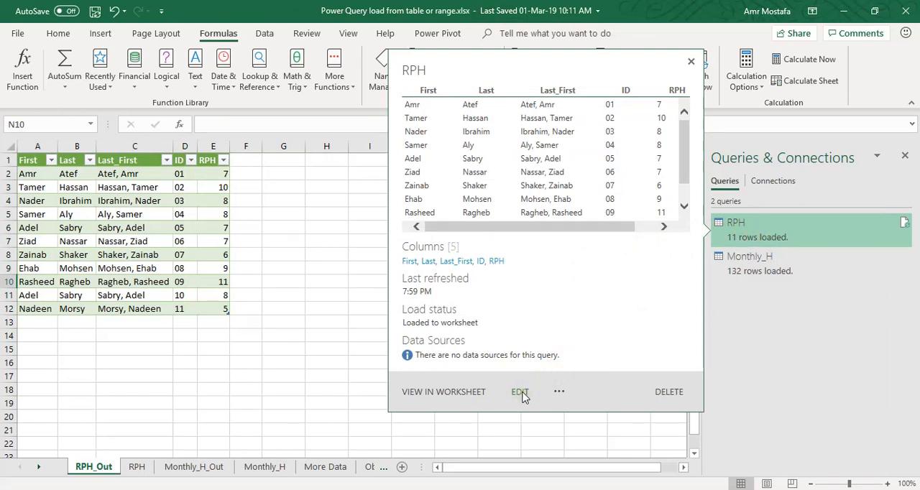
left_click(561, 392)
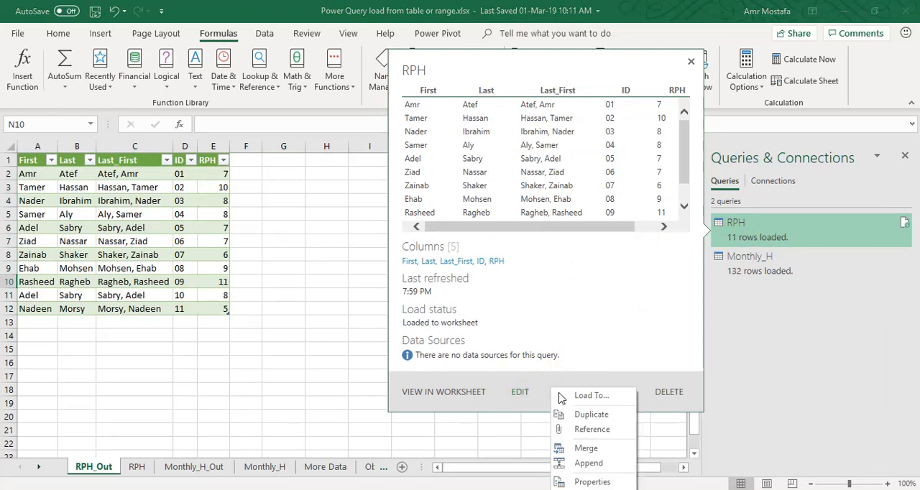
left_click(578, 397)
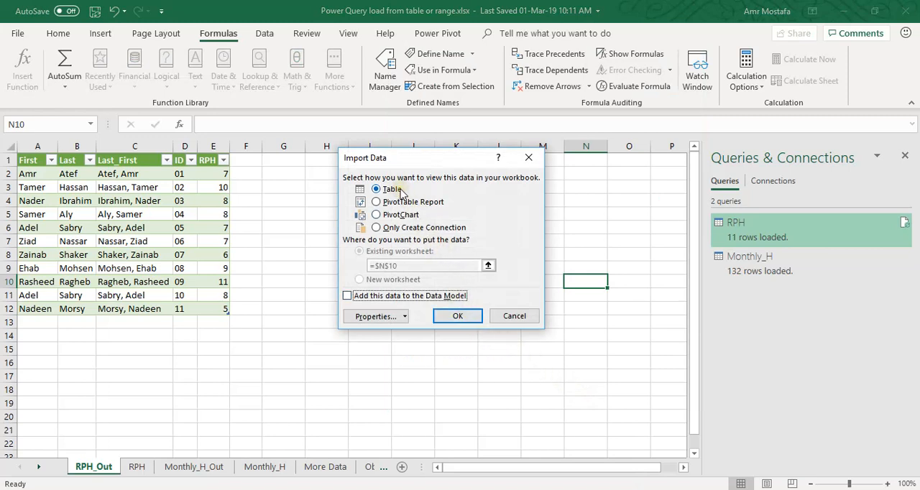
left_click(348, 296)
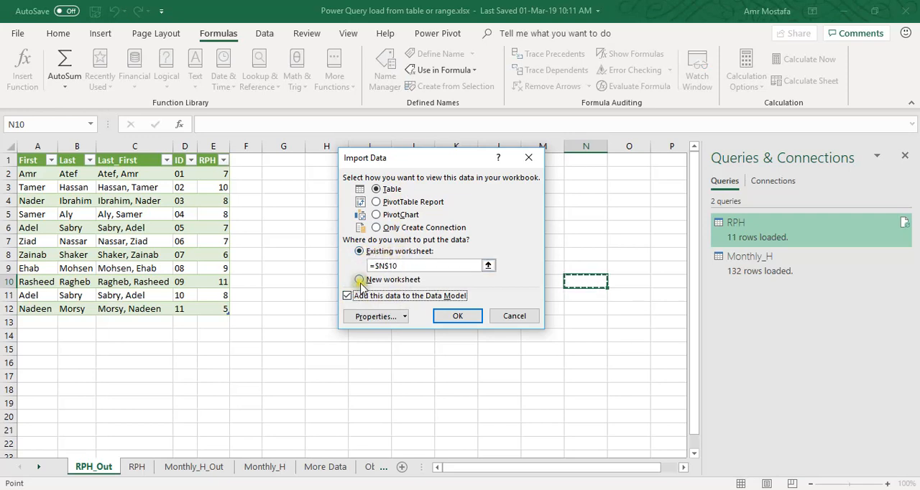
left_click(27, 349)
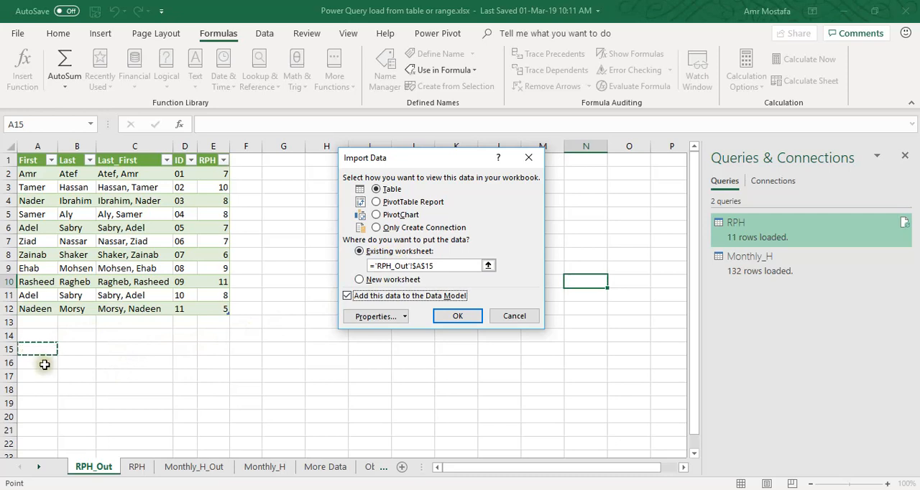
left_click(454, 317)
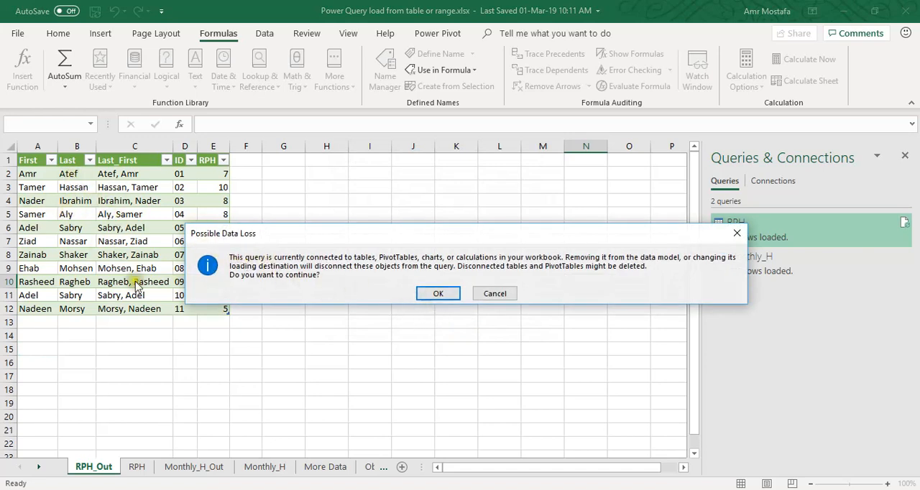
left_click(440, 294)
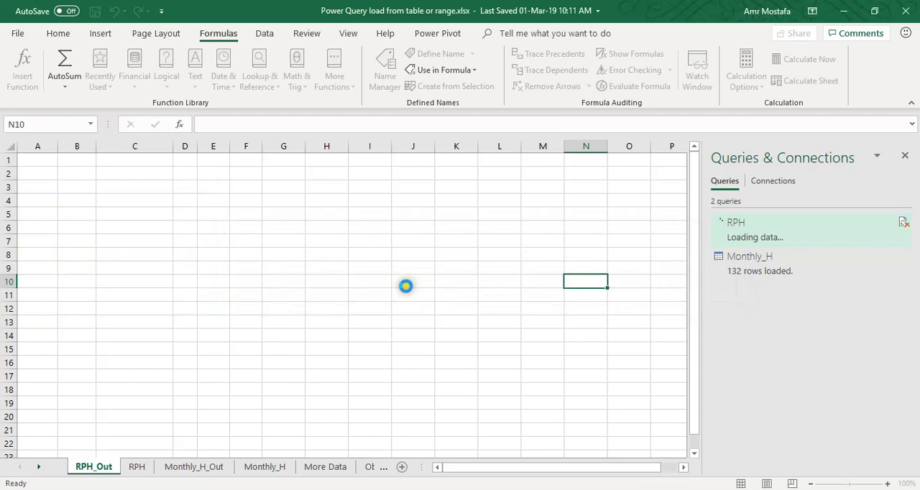
scroll(141, 268, "down", 2)
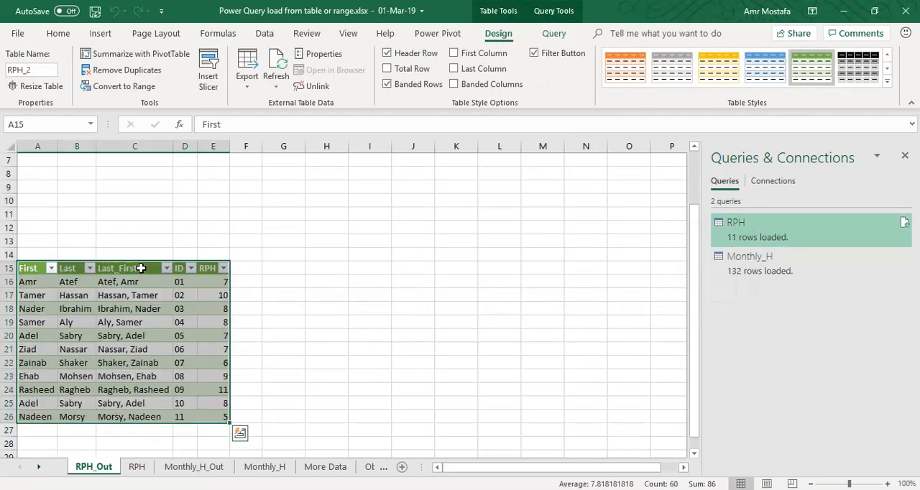
scroll(141, 267, "up", 2)
scroll(142, 268, "down", 2)
left_click(75, 297)
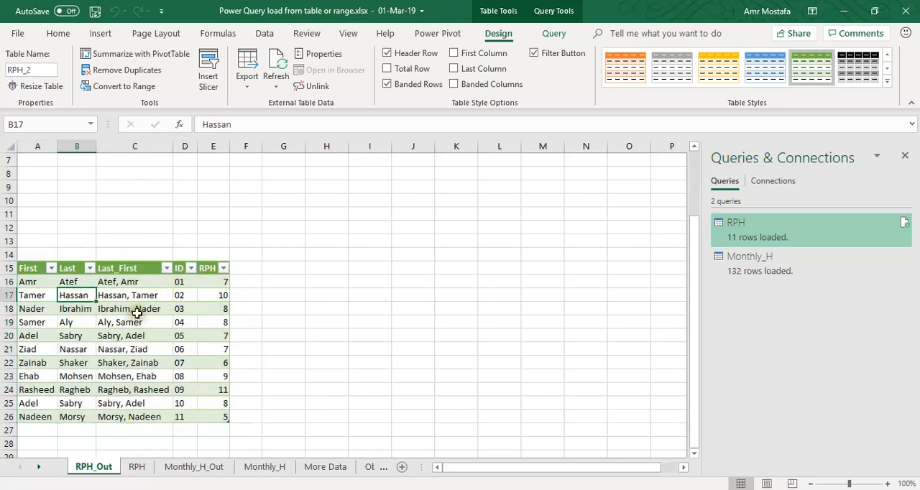
Open the Power Pivot data model, examine the records in its RPH table, and close the Power Pivot window
left_click(271, 33)
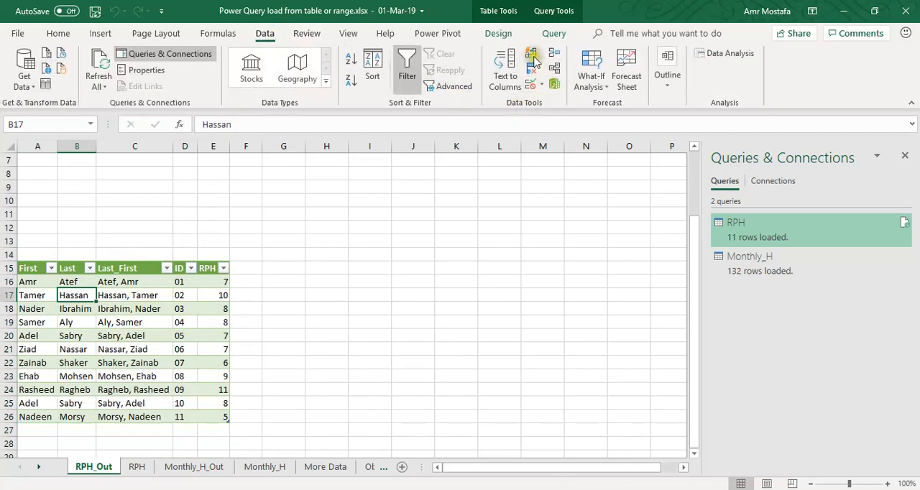
left_click(443, 34)
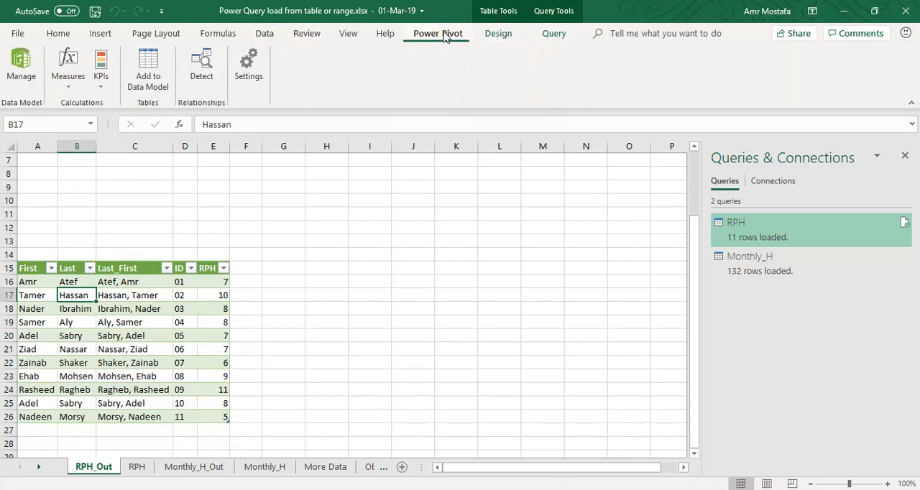
left_click(20, 66)
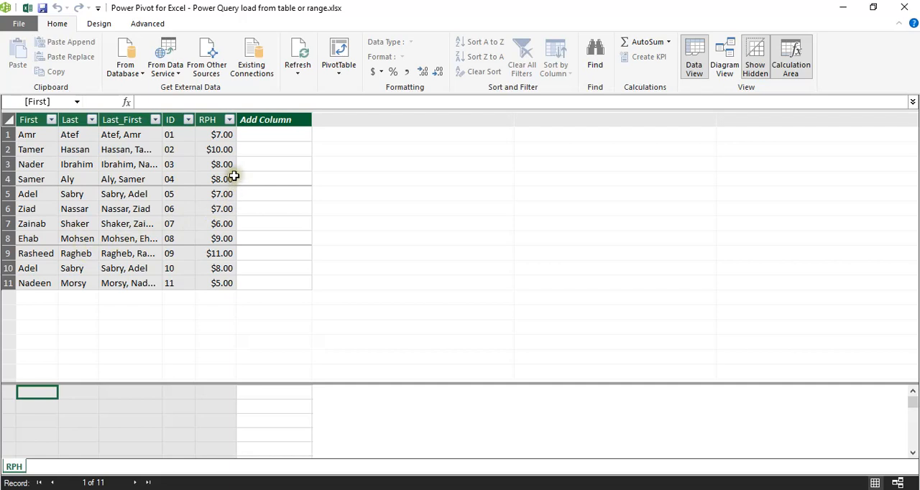
left_click(29, 135)
left_click_drag(54, 152, 226, 286)
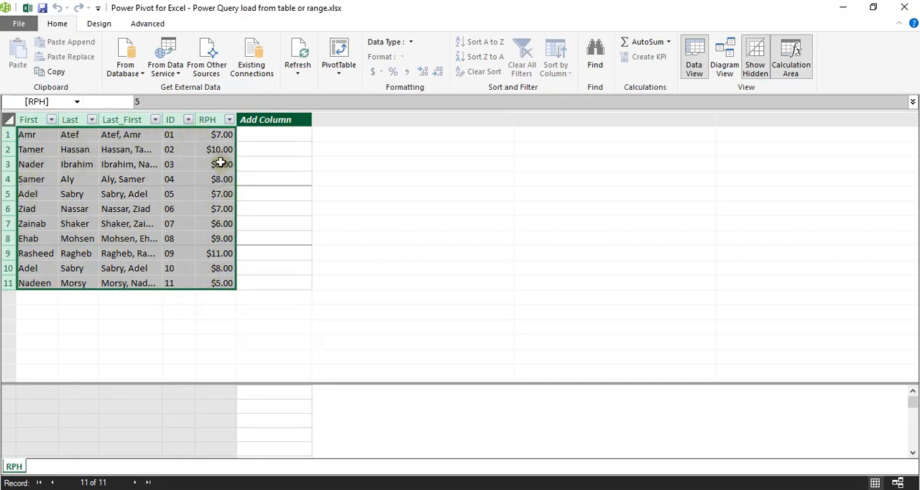
left_click(904, 8)
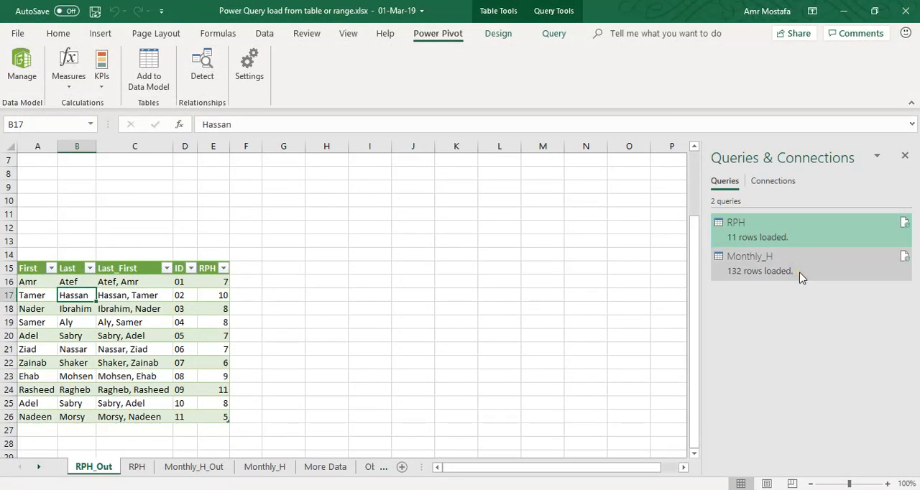
Change the Monthly_H query's loading to Only Create Connection and add its data to the Data Model, accepting the possible data loss
mouse_move(802, 278)
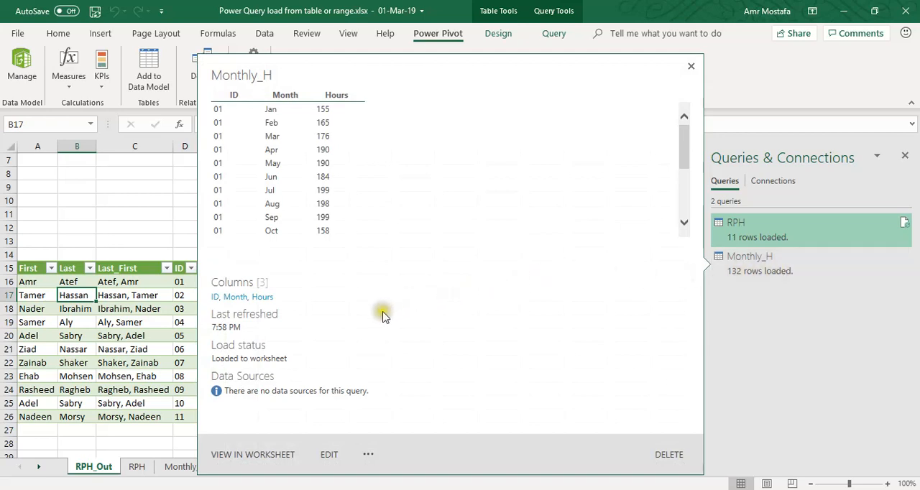
left_click(369, 456)
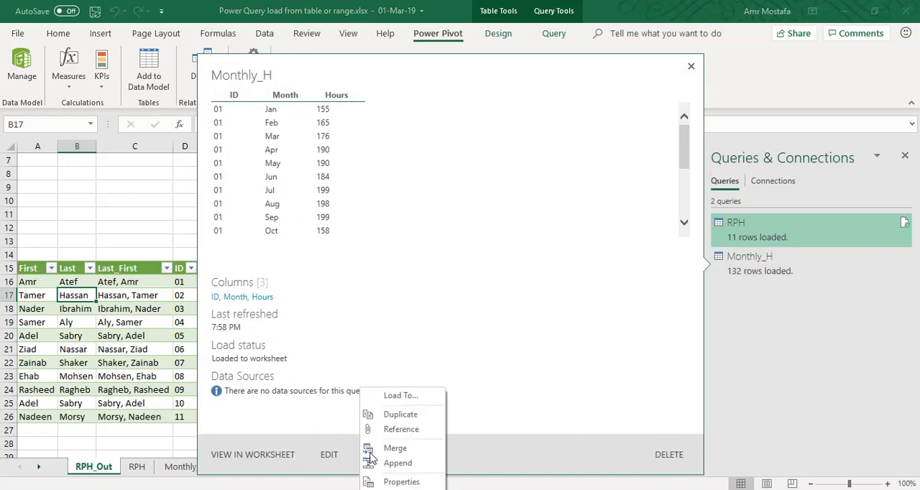
left_click(401, 396)
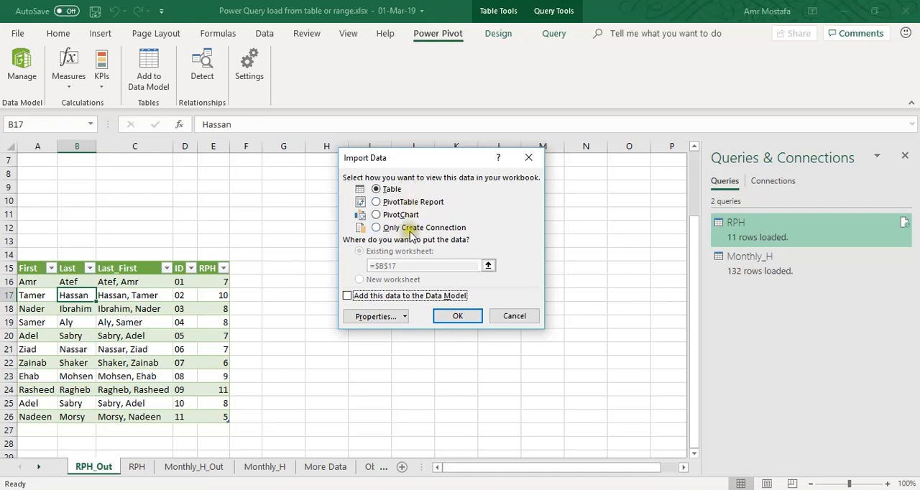
left_click(377, 227)
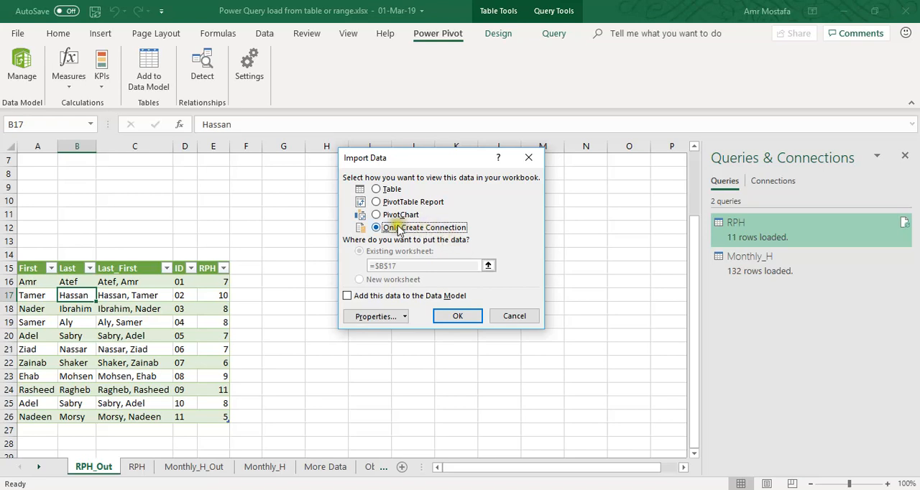
left_click(348, 295)
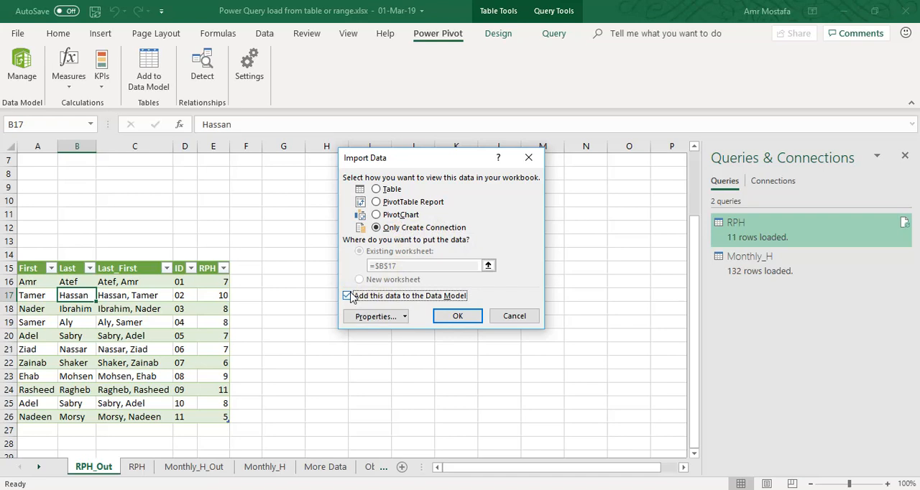
left_click(459, 318)
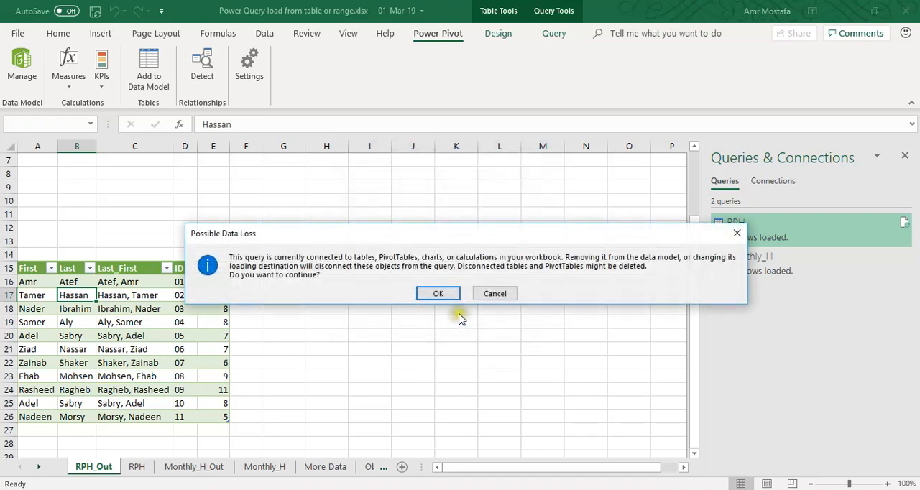
left_click(440, 297)
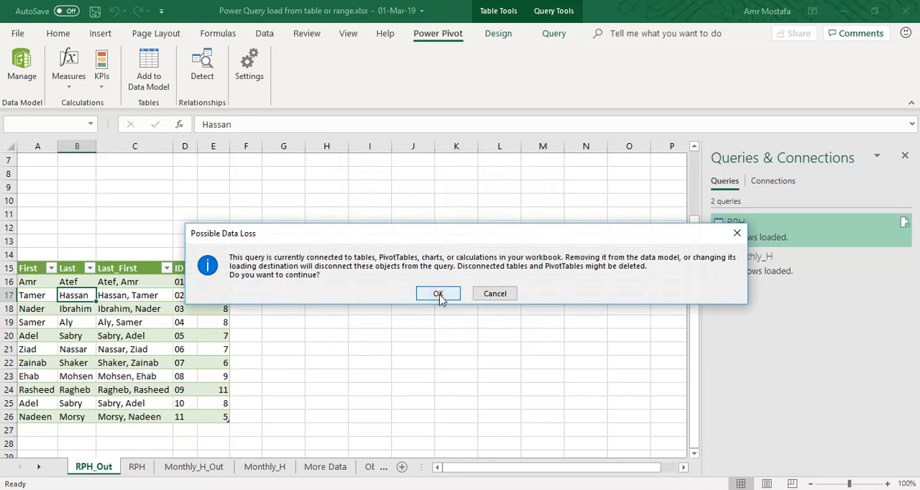
left_click(439, 294)
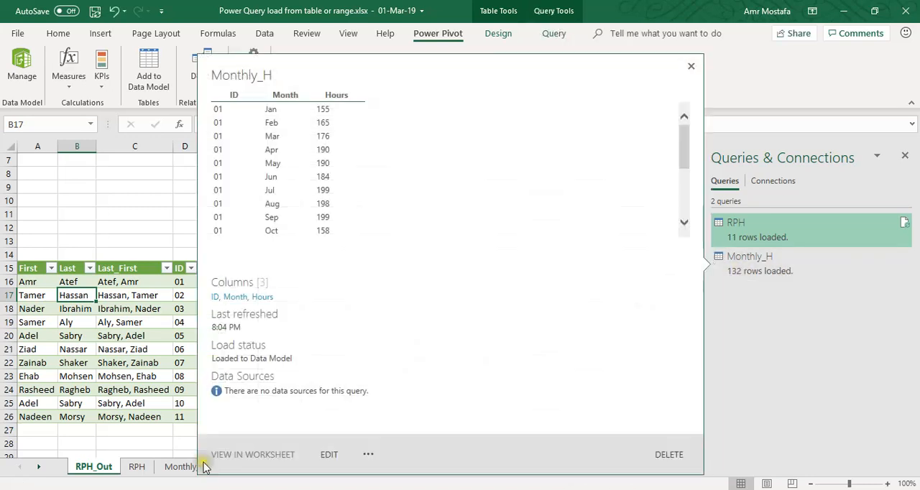
Check the Monthly_H_Out sheet and the Monthly_H query's load status after the destination change
left_click(176, 467)
scroll(144, 335, "up", 15)
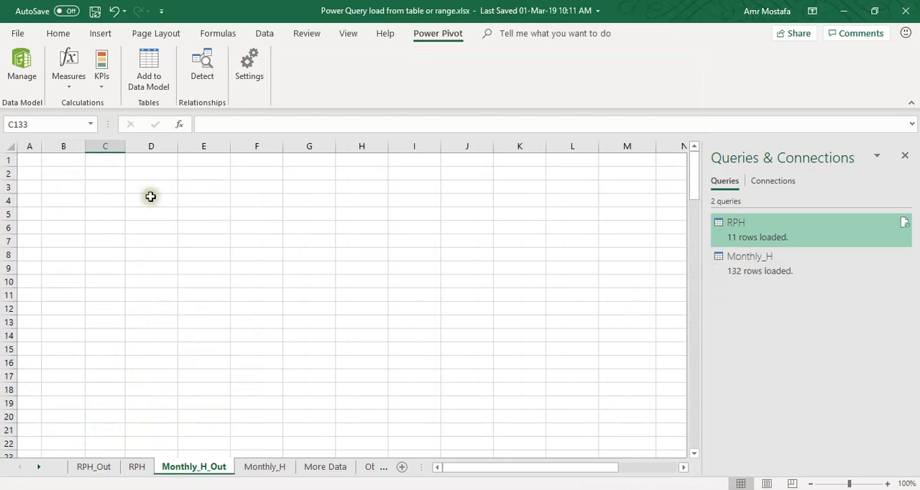
left_click(37, 165)
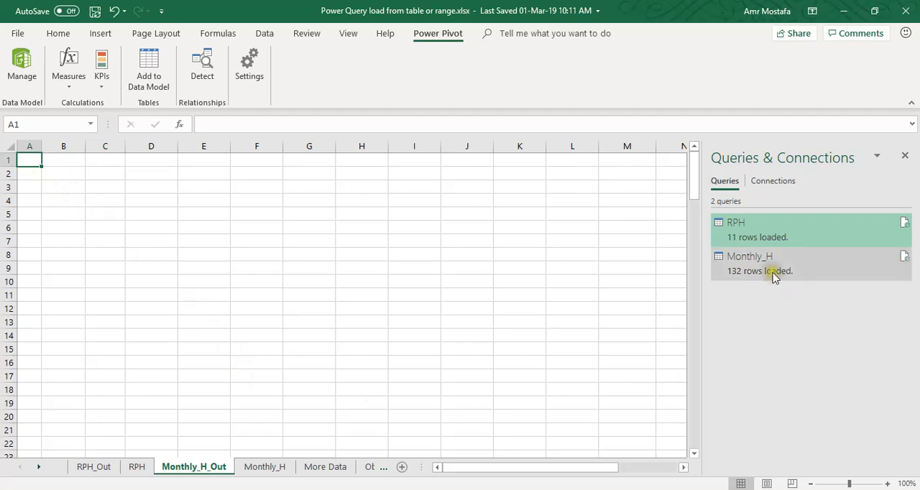
mouse_move(775, 278)
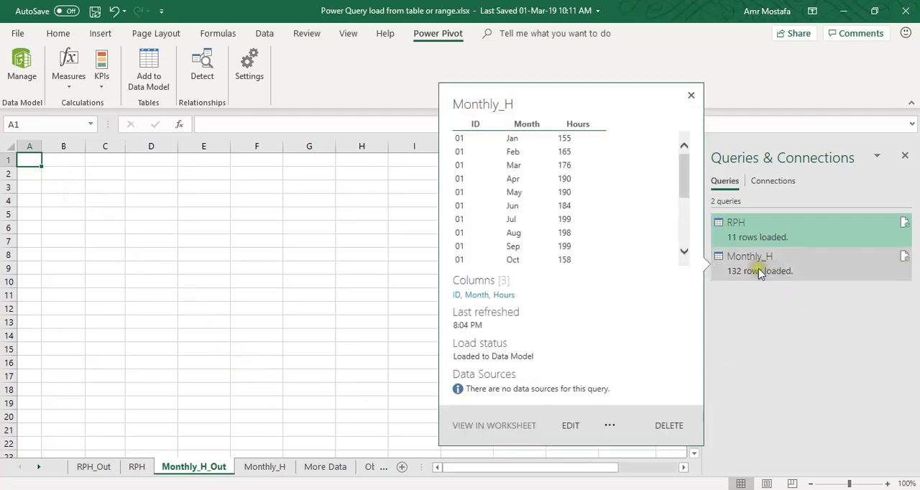
left_click(309, 262)
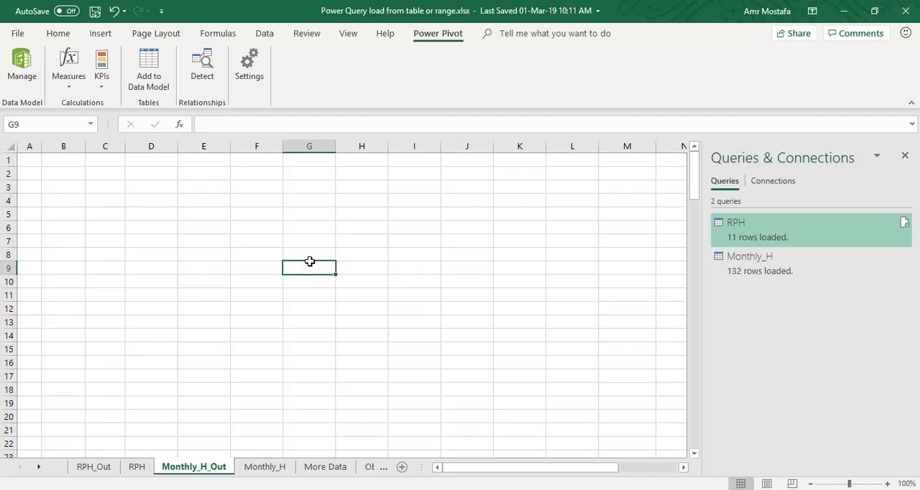
Examine the Monthly_H table in the Power Pivot data model, close it, and switch to the running PowerPoint slide show
left_click(21, 65)
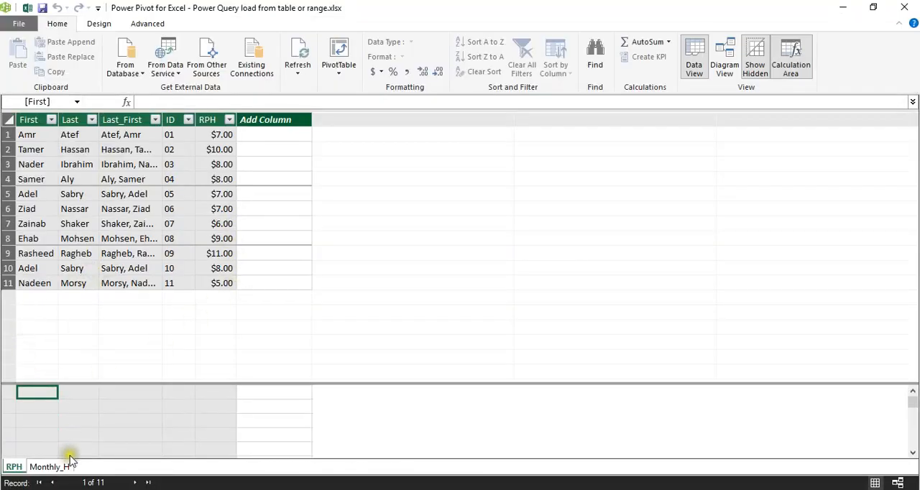
left_click(49, 467)
scroll(100, 287, "down", 3)
scroll(100, 288, "up", 3)
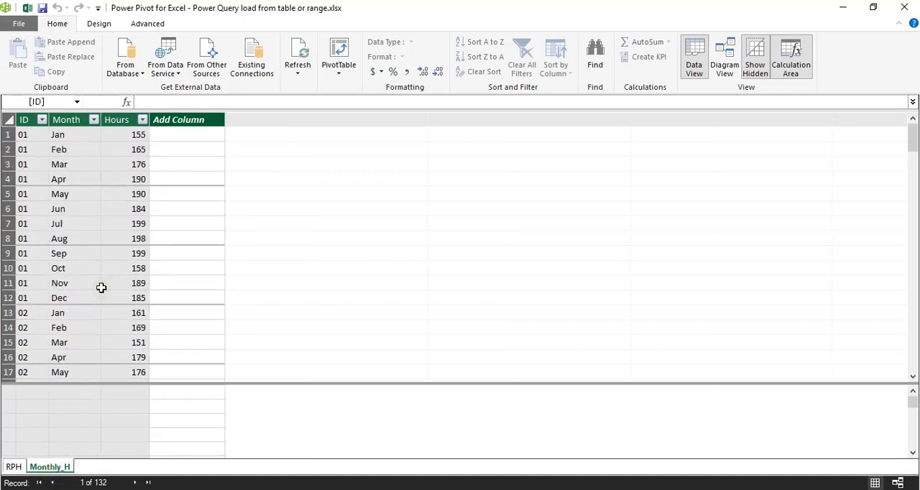
left_click(904, 7)
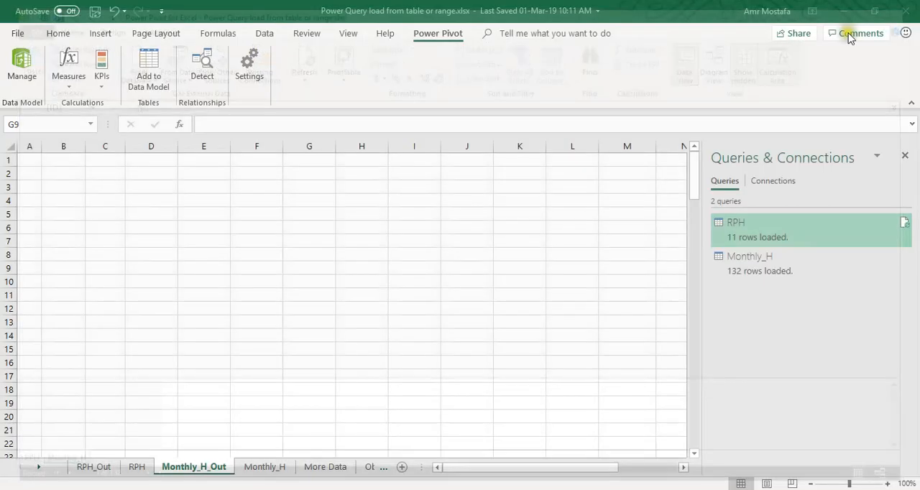
left_click(537, 471)
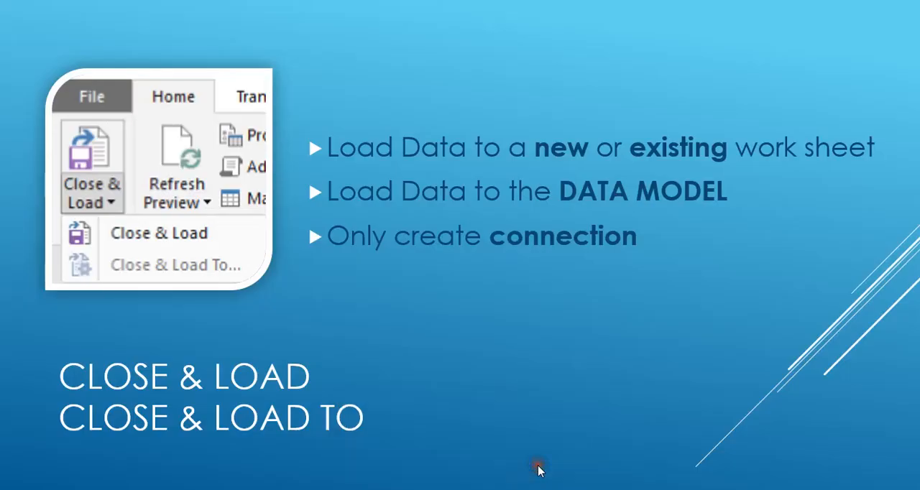